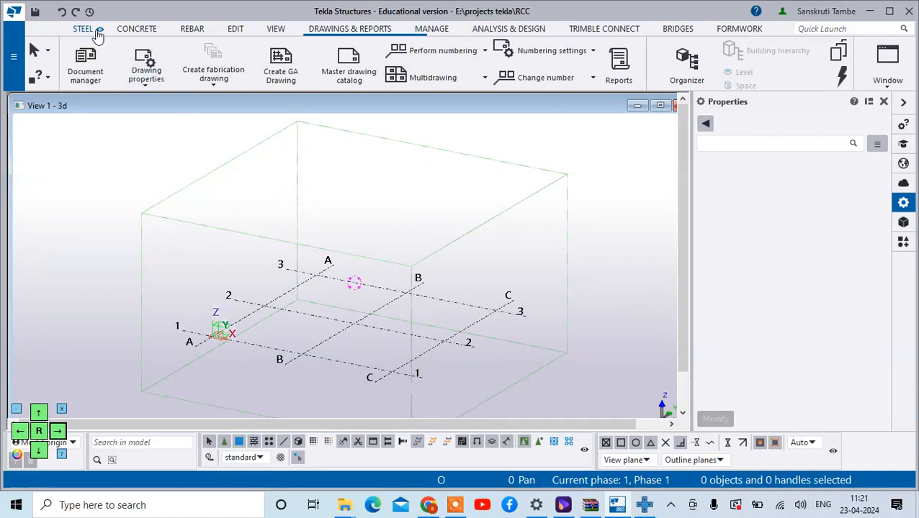
- Place a 400*400 concrete column, 5000 mm high, at the intersection of grid lines A and 2
click(126, 30)
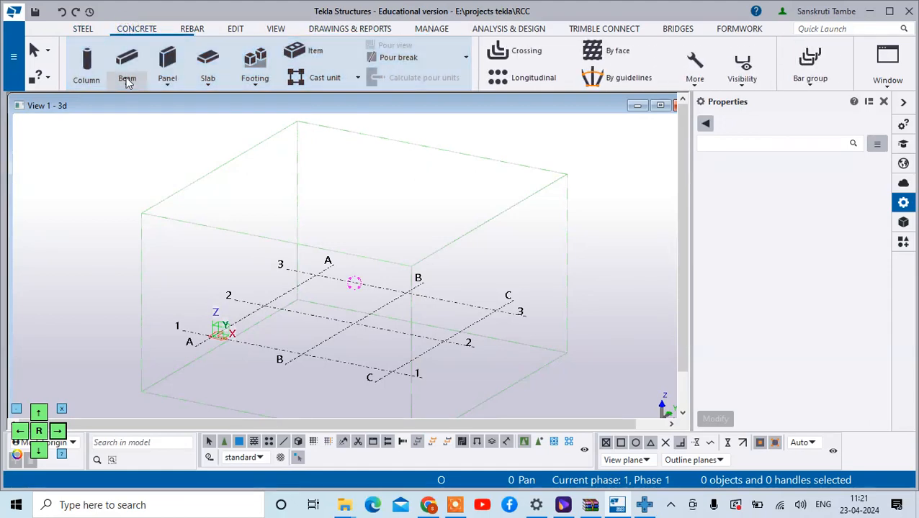
click(88, 63)
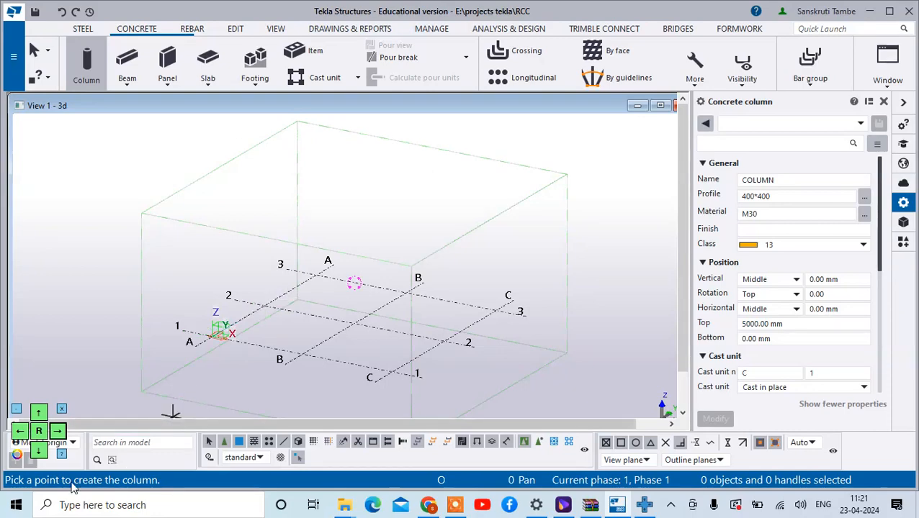
scroll(267, 303, up, 4)
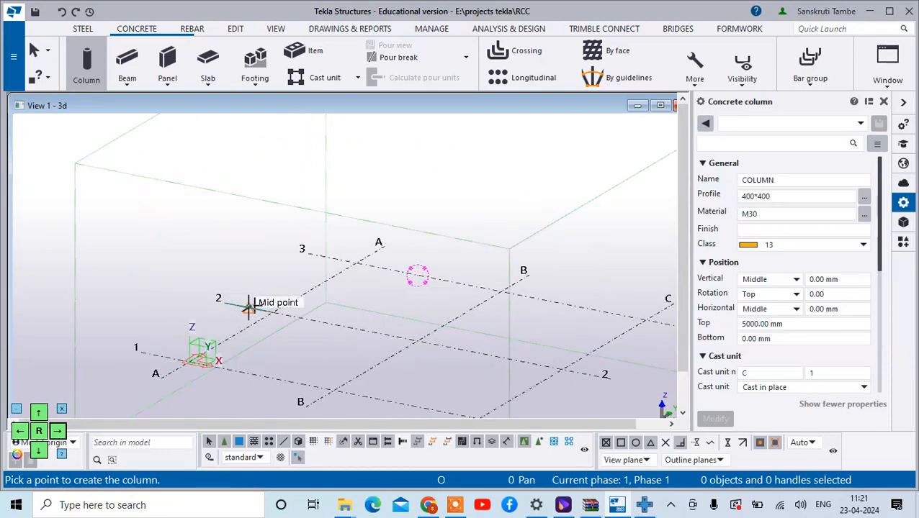
click(285, 319)
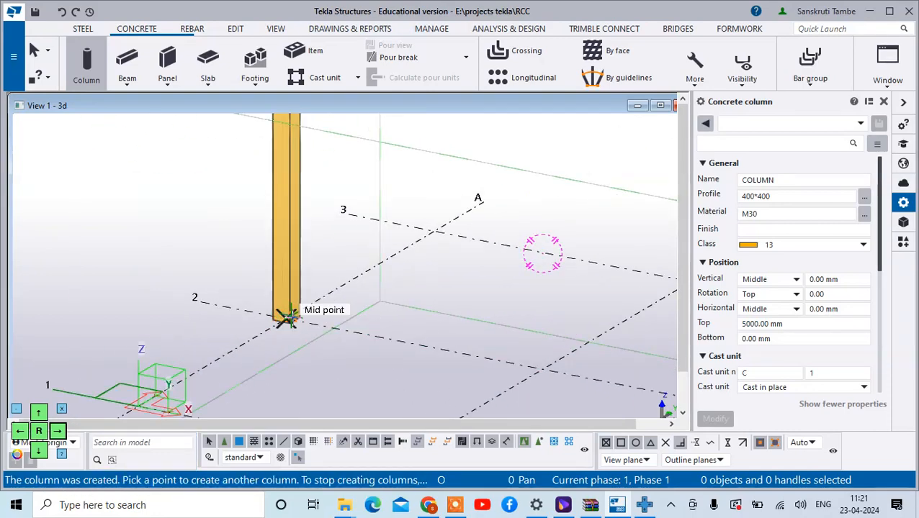
scroll(285, 315, down, 2)
scroll(313, 288, down, 1)
right_click(360, 188)
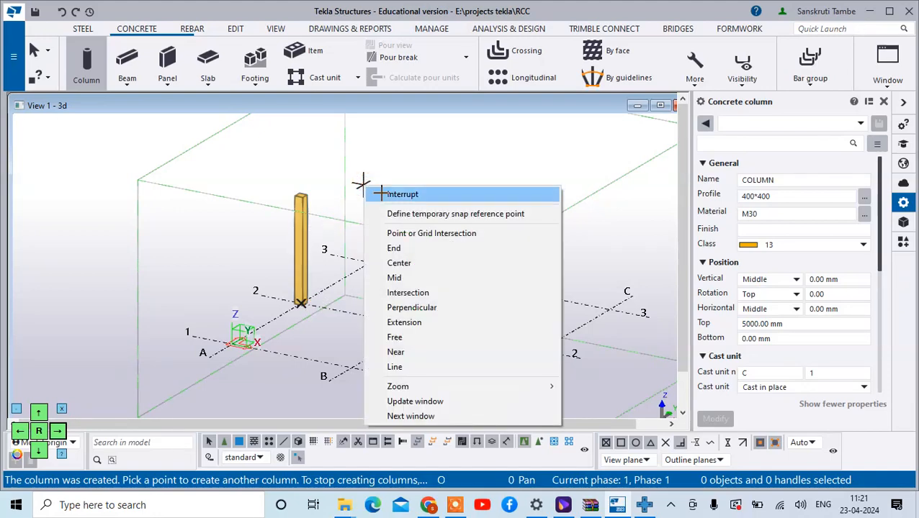
click(389, 194)
- Try changing the placed column's profile to 230*350
click(303, 207)
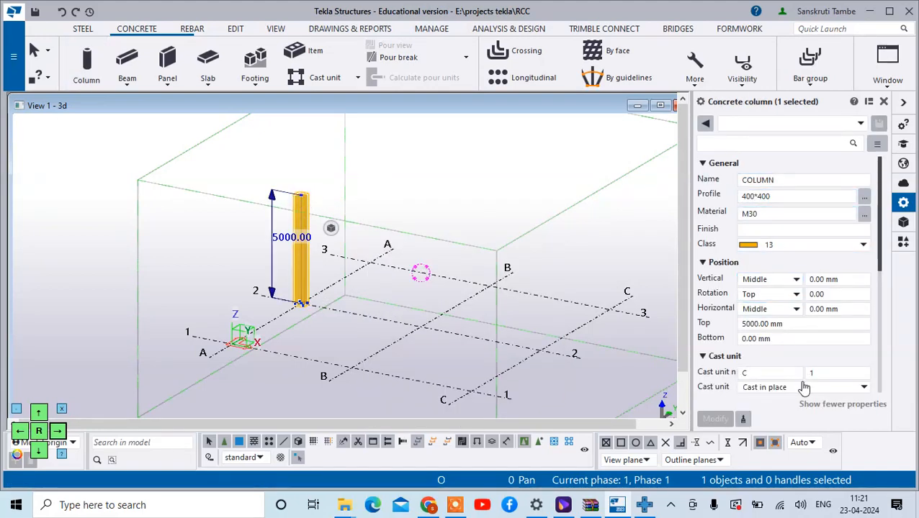
click(780, 197)
drag(779, 198, 743, 198)
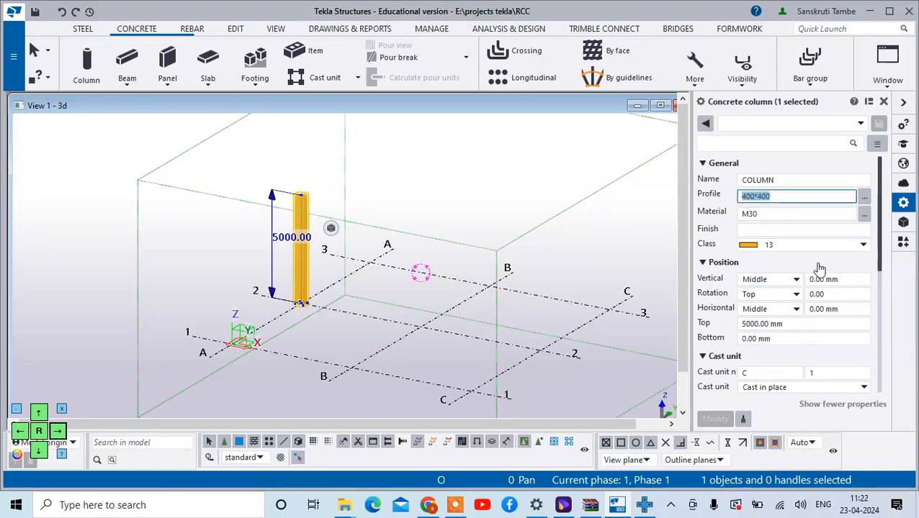
text(2)
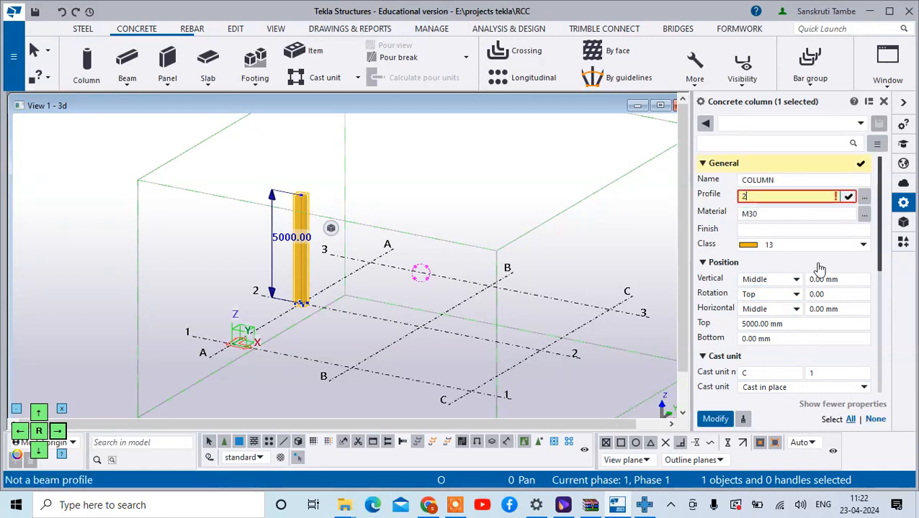
text(30*350)
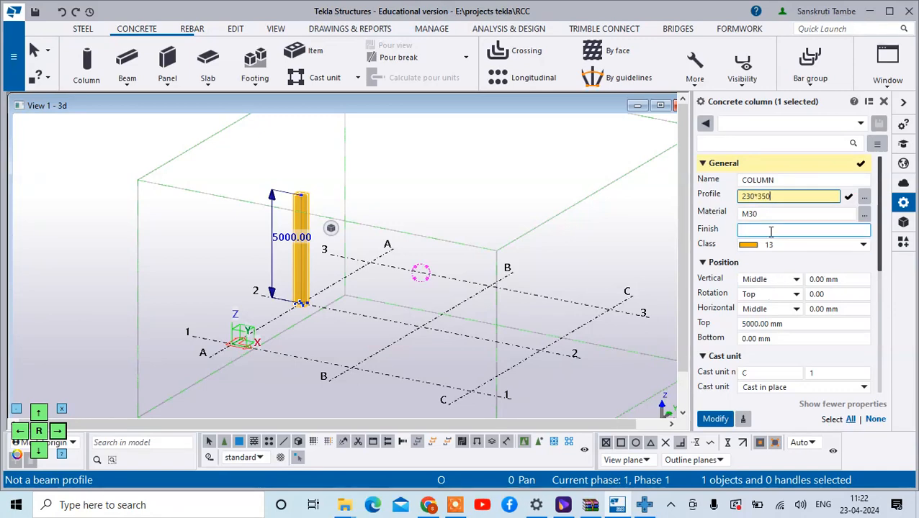
- Try changing the column's material grade to M25 and look through the class colours
click(820, 214)
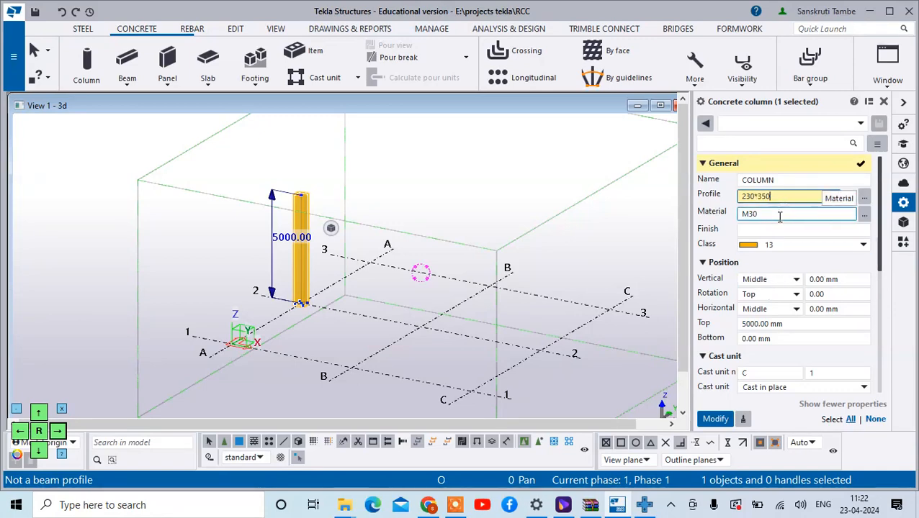
click(863, 214)
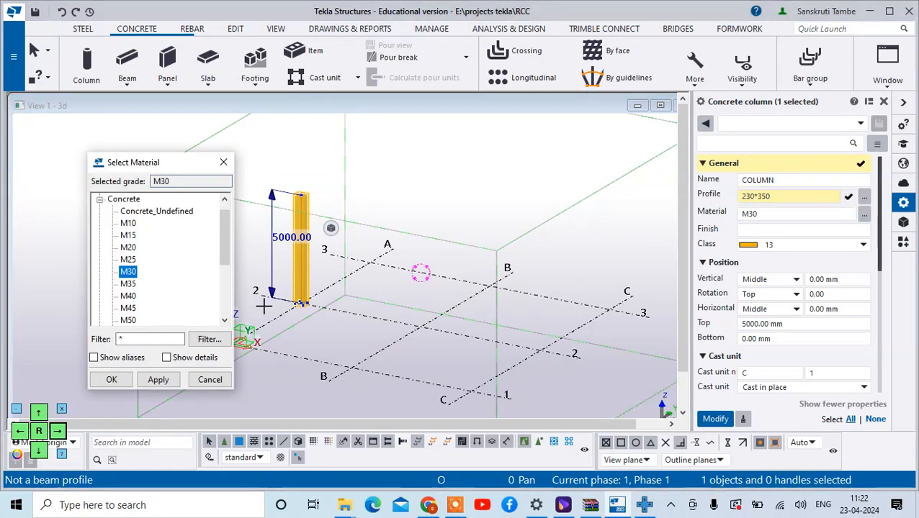
click(128, 260)
click(157, 379)
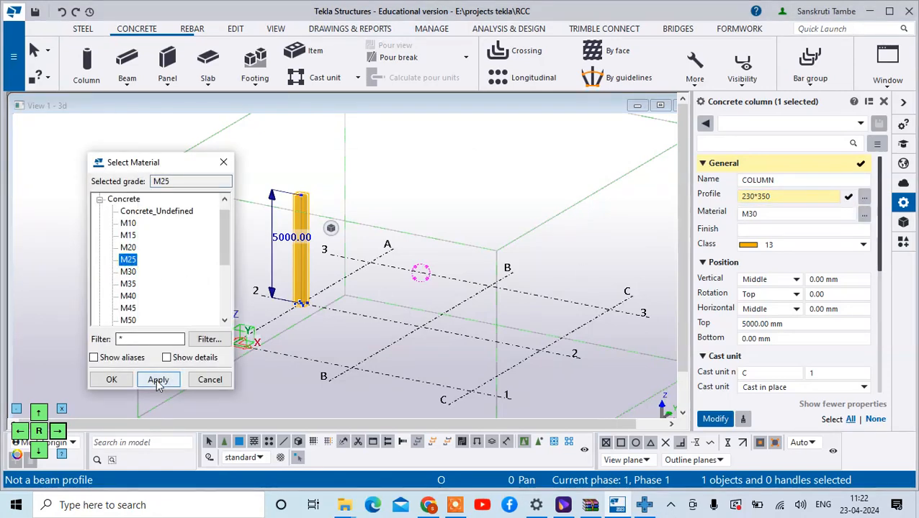
click(113, 381)
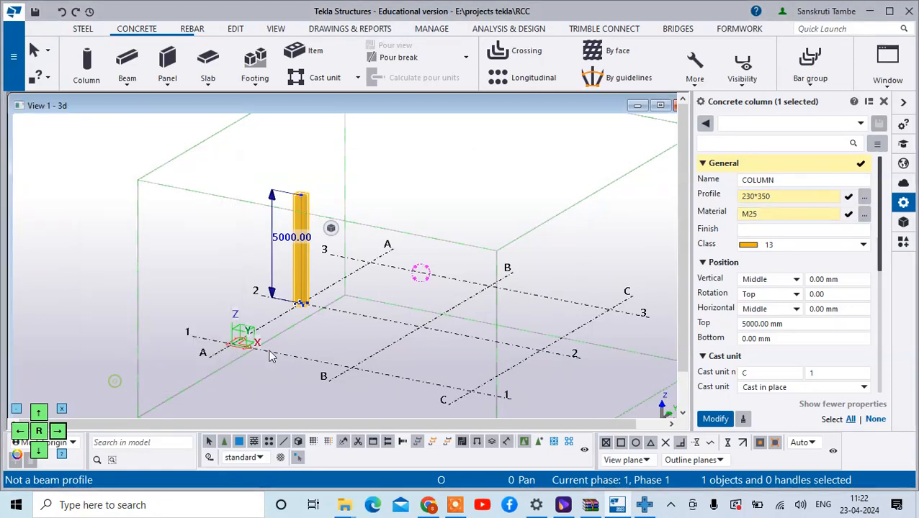
click(863, 246)
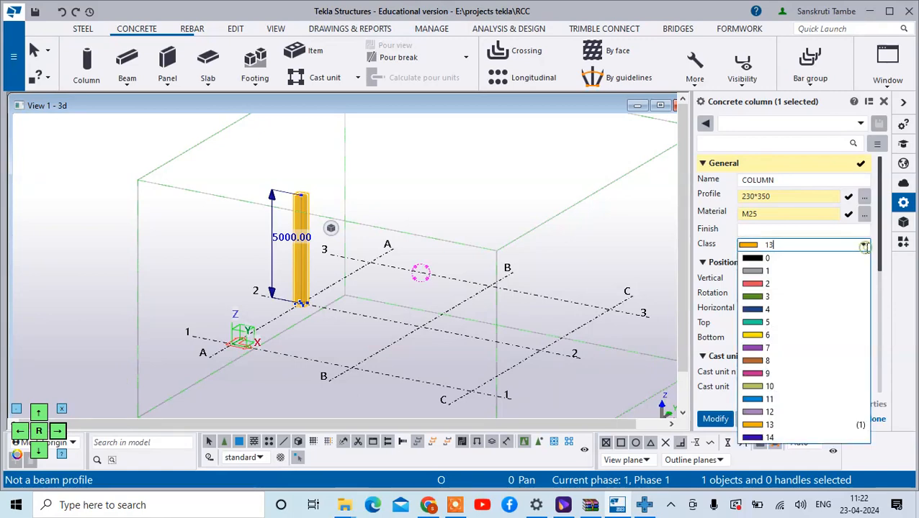
click(863, 246)
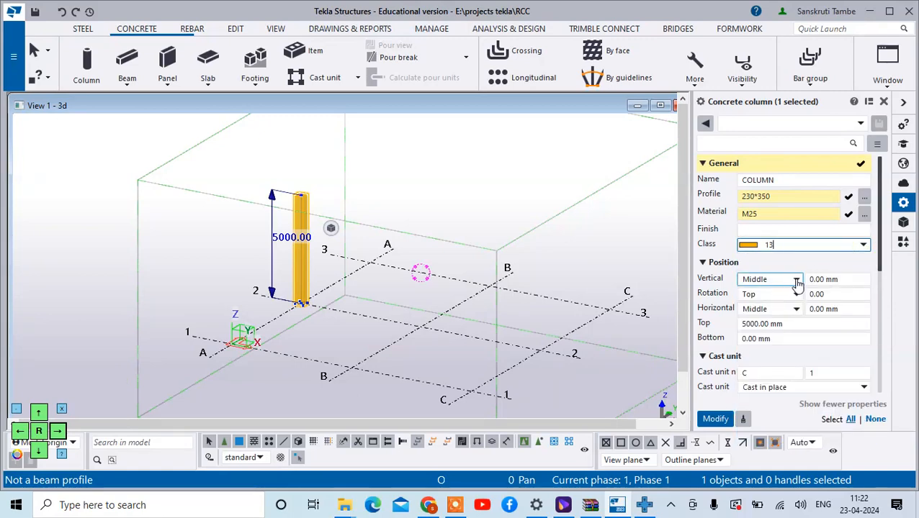
scroll(301, 261, up, 5)
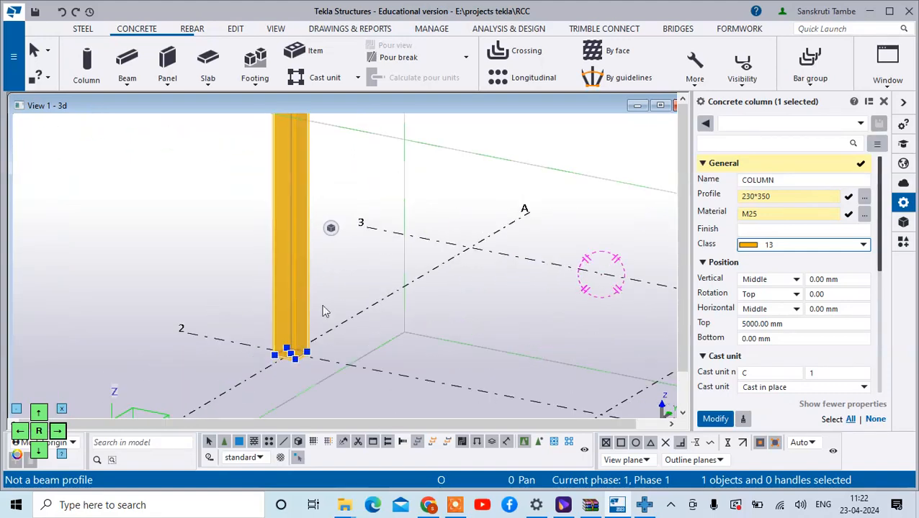
click(266, 381)
- Select the column at grid A-2 and set its cast unit type to Precast
click(301, 351)
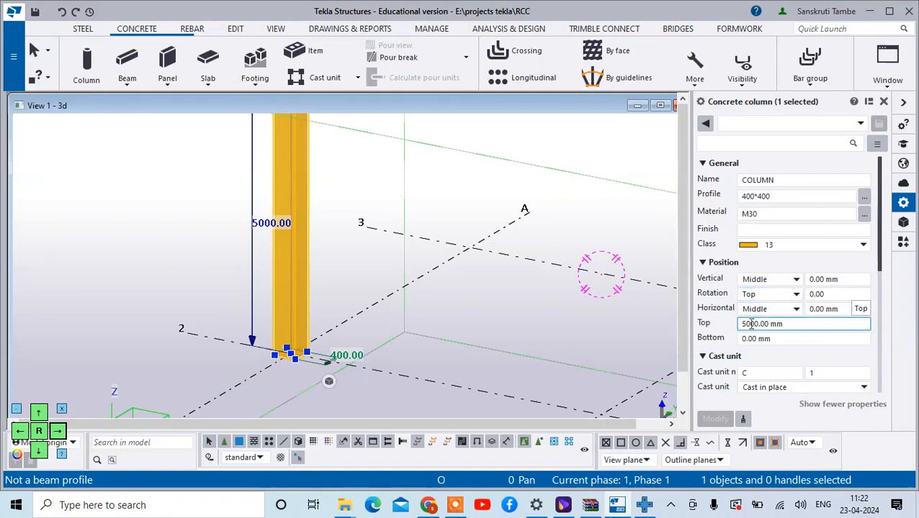
scroll(474, 296, down, 3)
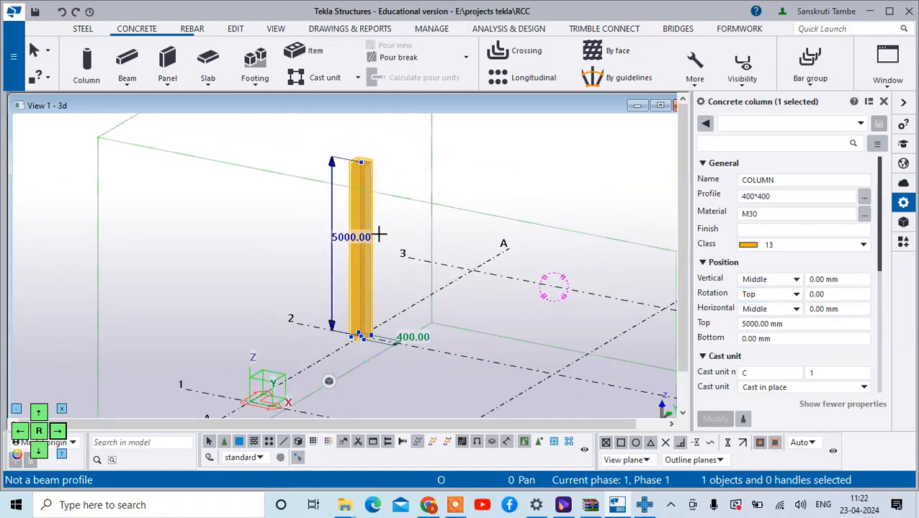
scroll(352, 335, up, 3)
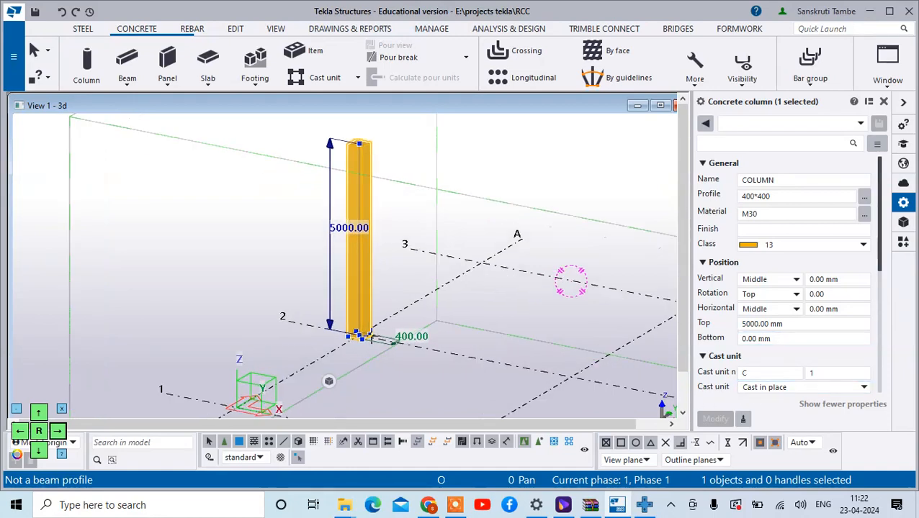
scroll(769, 337, down, 3)
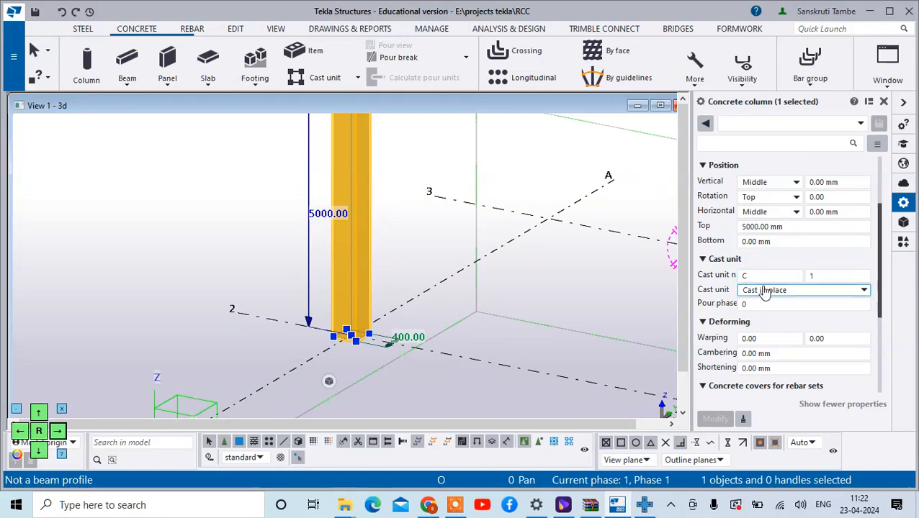
click(762, 278)
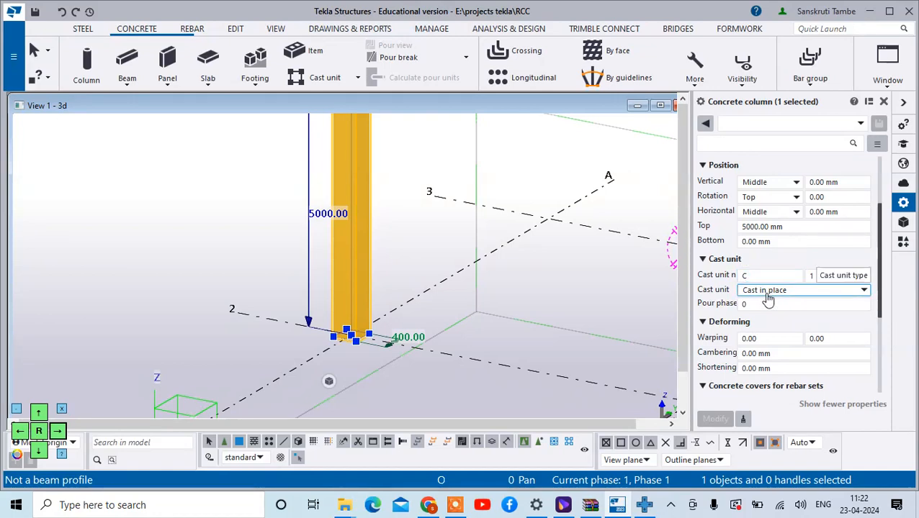
click(771, 295)
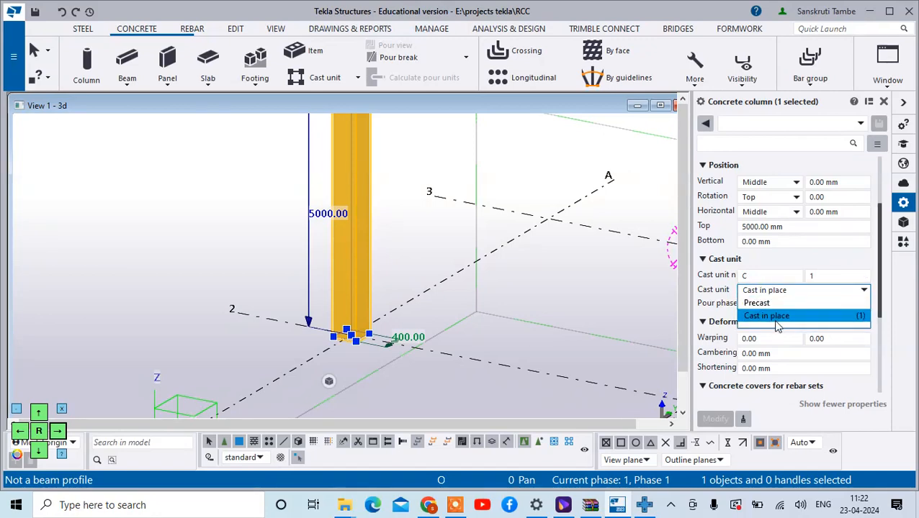
click(770, 316)
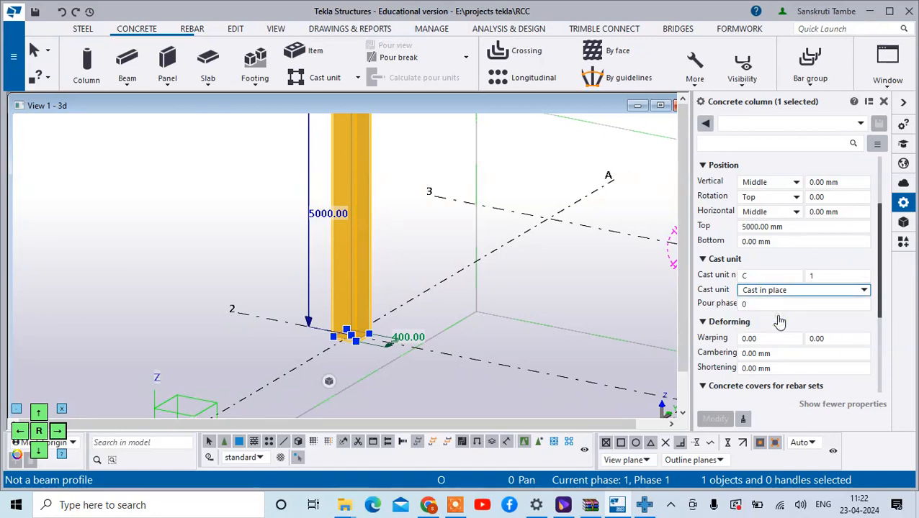
scroll(779, 322, down, 3)
scroll(778, 323, down, 3)
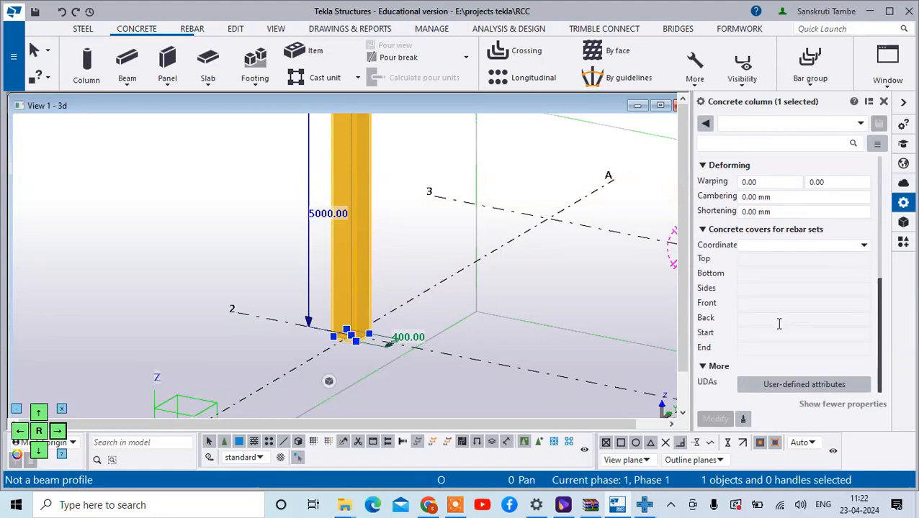
scroll(777, 324, up, 10)
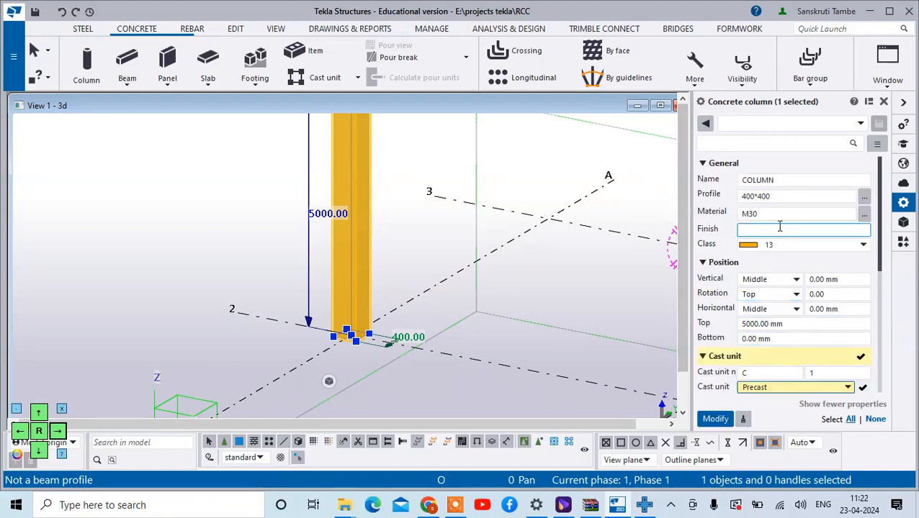
- Set the column's profile to 230*350, apply the pending property changes and deselect the column
click(781, 198)
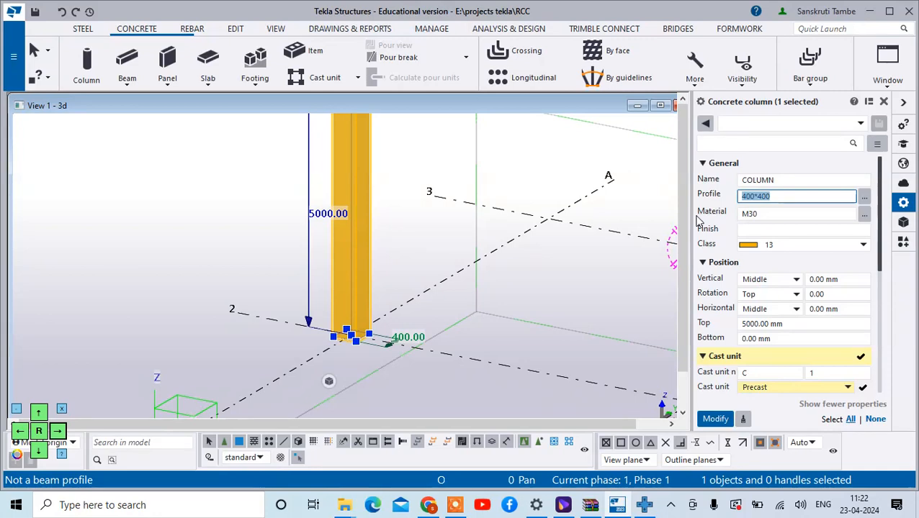
text(23*350)
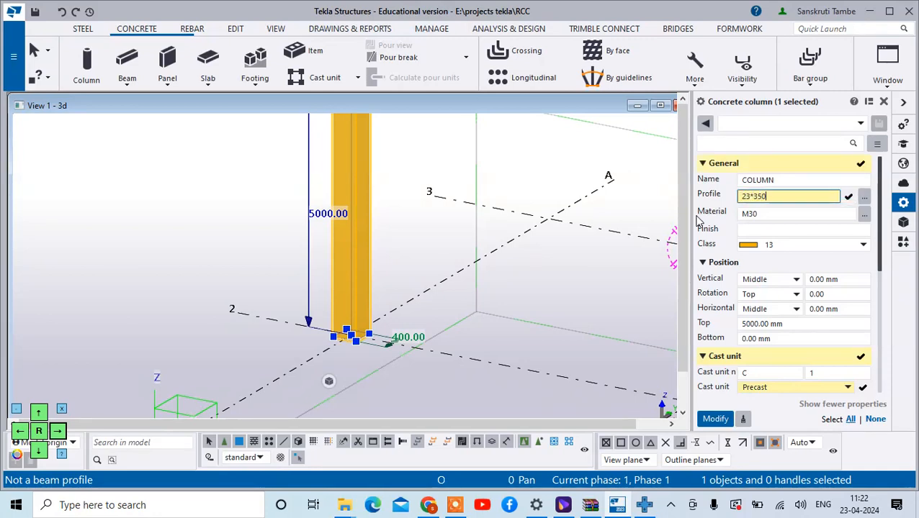
click(752, 196)
text(0)
click(718, 419)
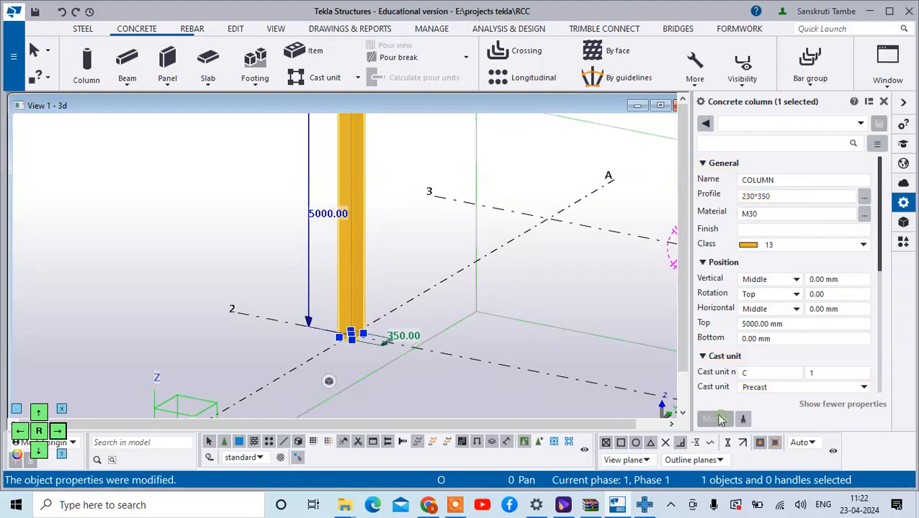
click(540, 295)
- Search the component catalog for 57 and apply Columns - automated reinforcement layout (57) to the concrete column
scroll(428, 286, up, 1)
scroll(428, 289, down, 3)
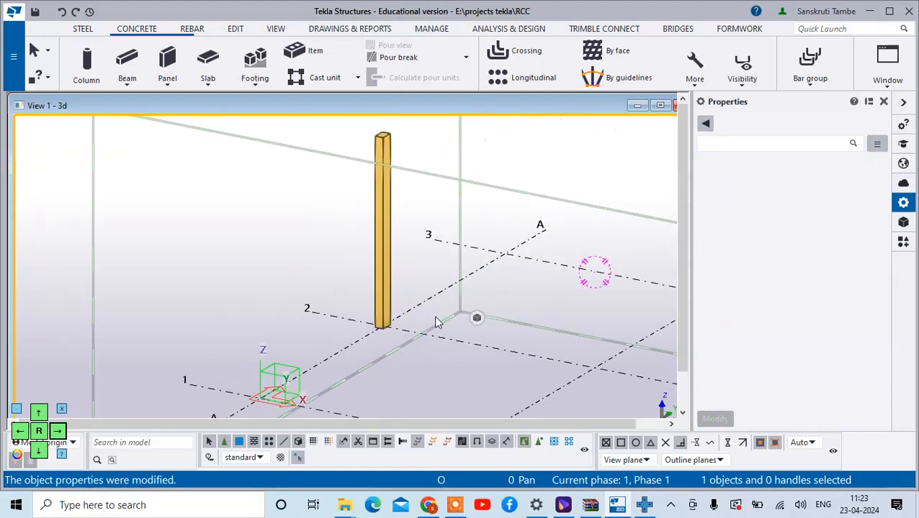
middle_drag(436, 320, 461, 393)
scroll(432, 215, up, 2)
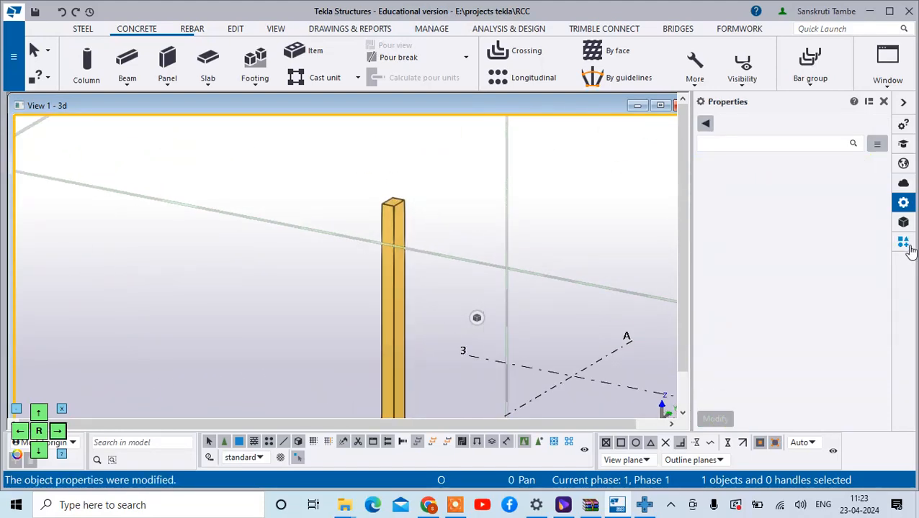
click(905, 244)
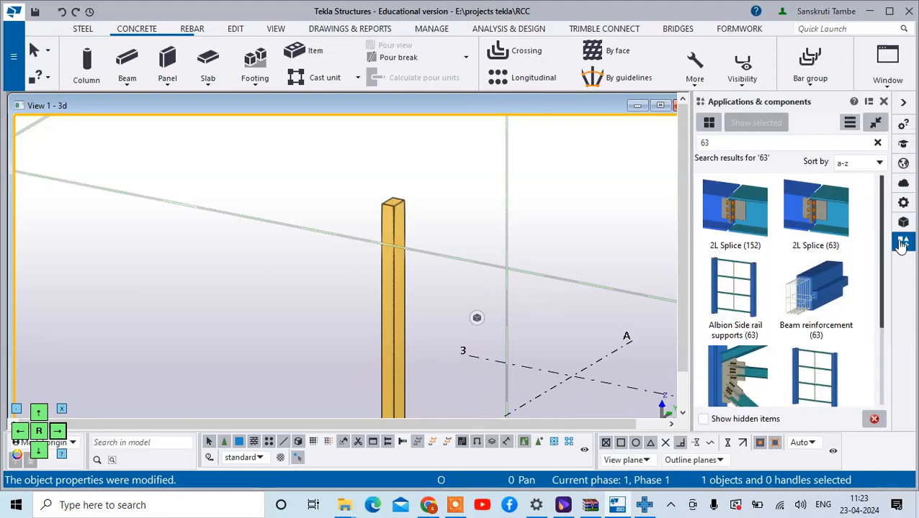
click(735, 142)
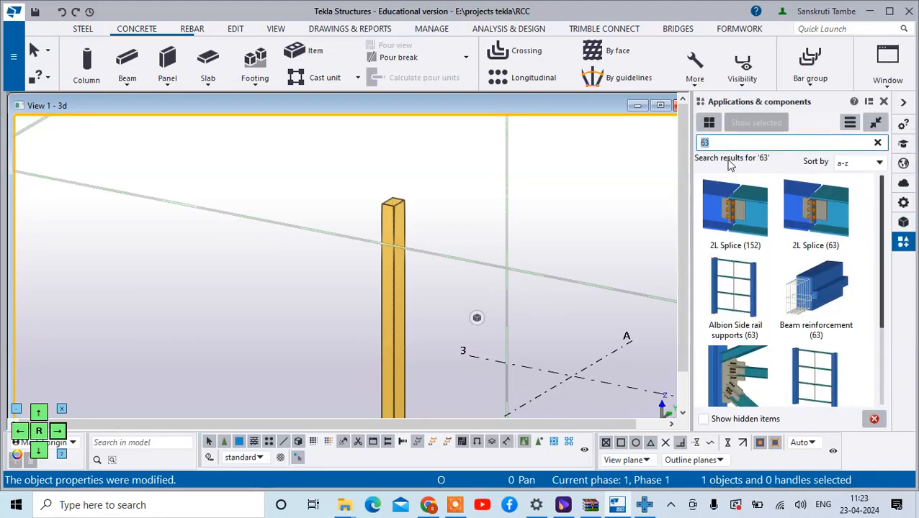
text(57)
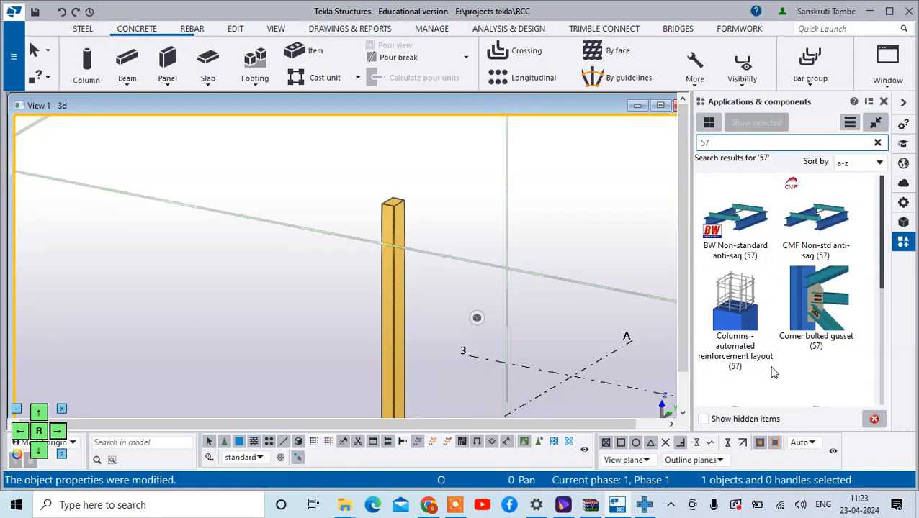
click(742, 325)
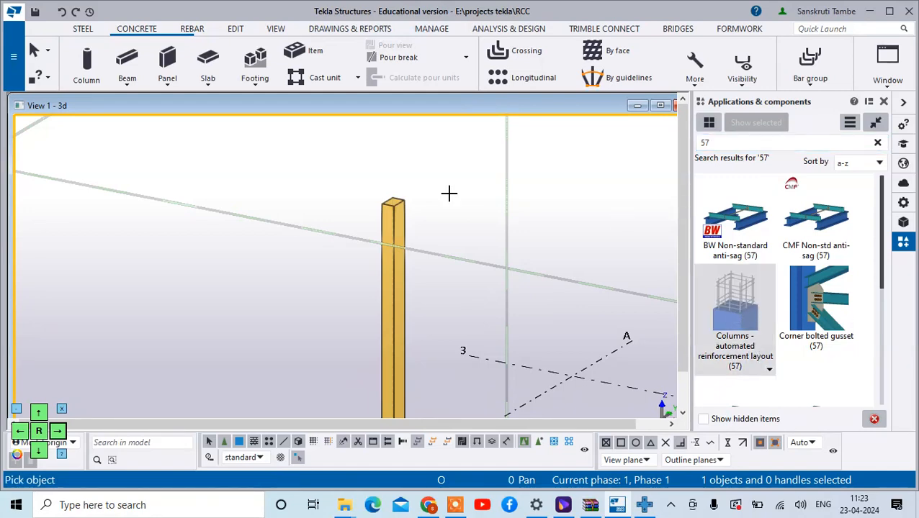
click(395, 289)
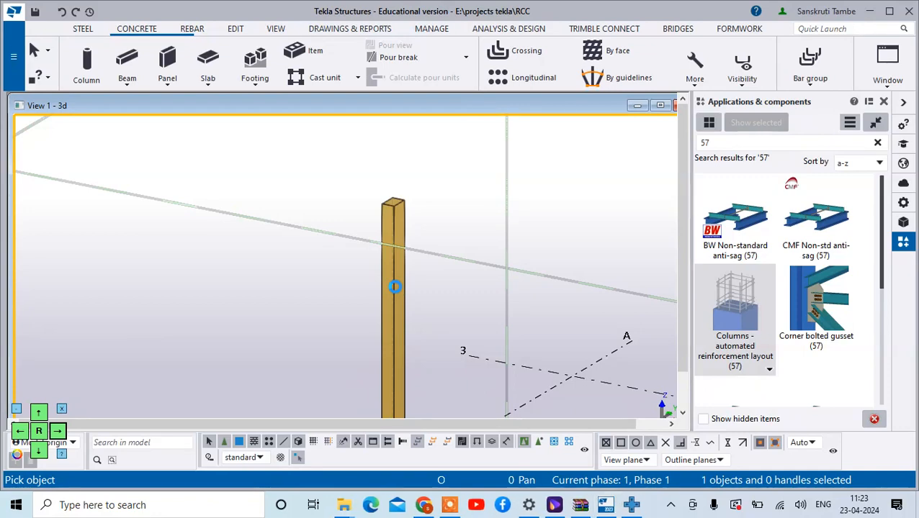
- End the component command and inspect the generated bars and ties at the column's upper end
scroll(388, 264, up, 8)
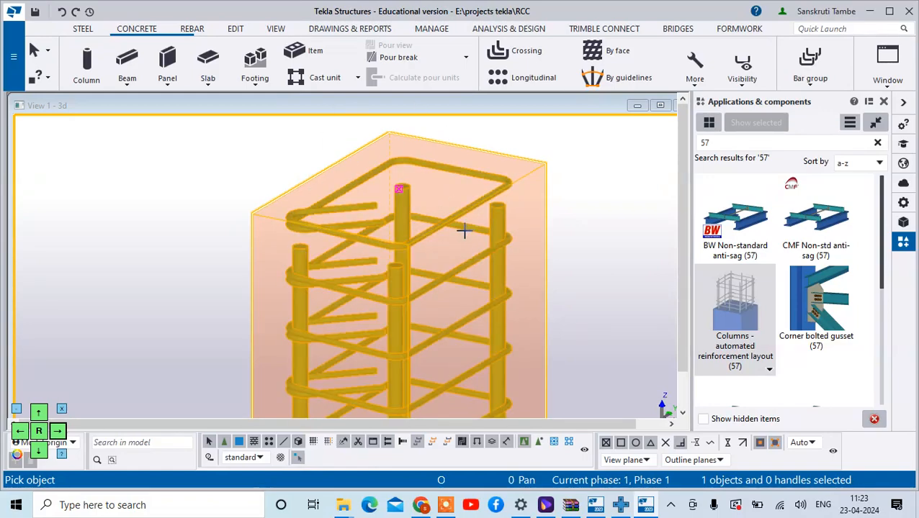
right_click(585, 211)
click(621, 219)
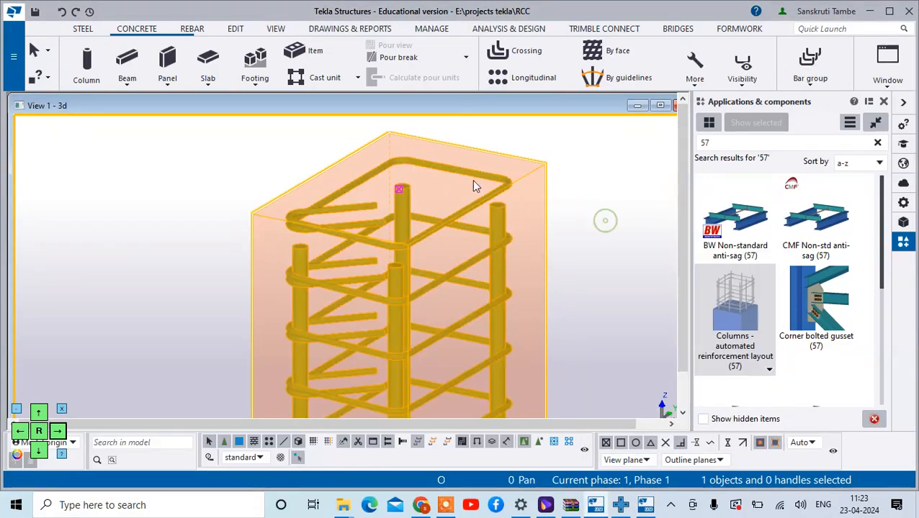
scroll(472, 179, up, 3)
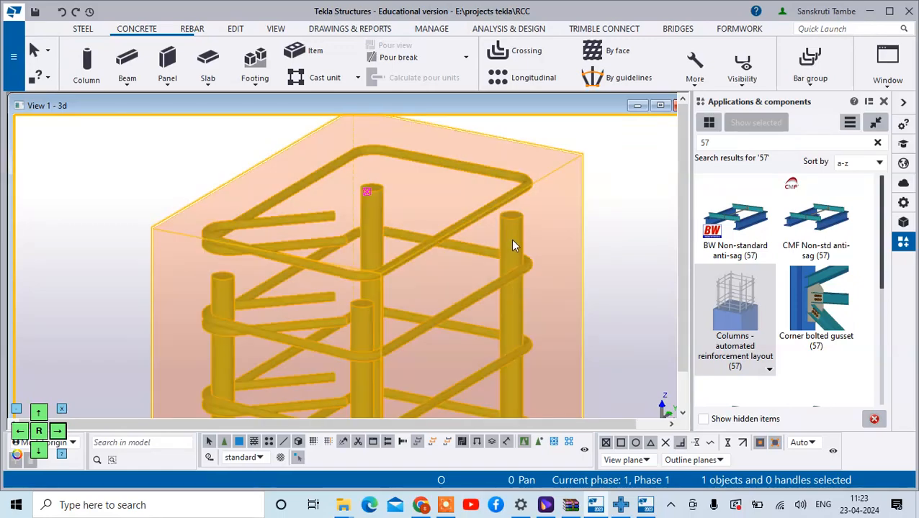
scroll(510, 239, down, 5)
scroll(475, 241, up, 4)
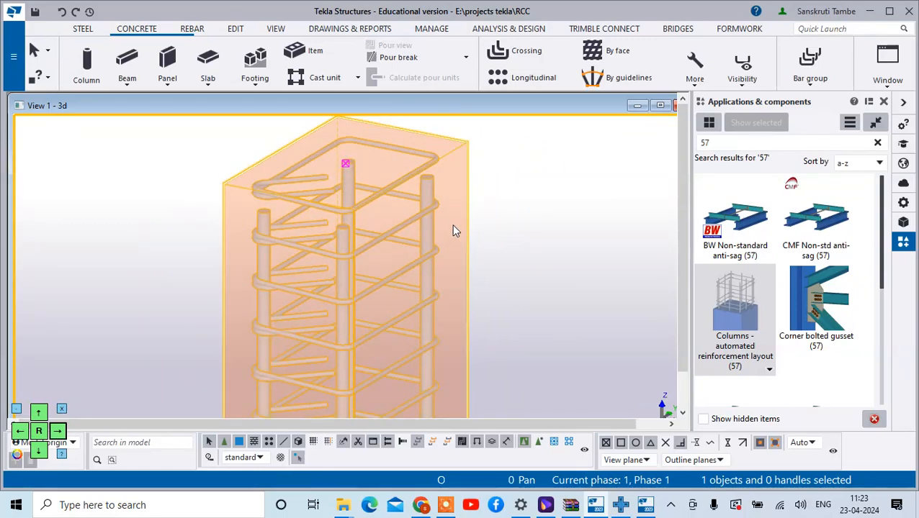
scroll(417, 204, up, 2)
- Open the column reinforcement component's properties beside the model and show its longitudinal rebar settings
double_click(417, 208)
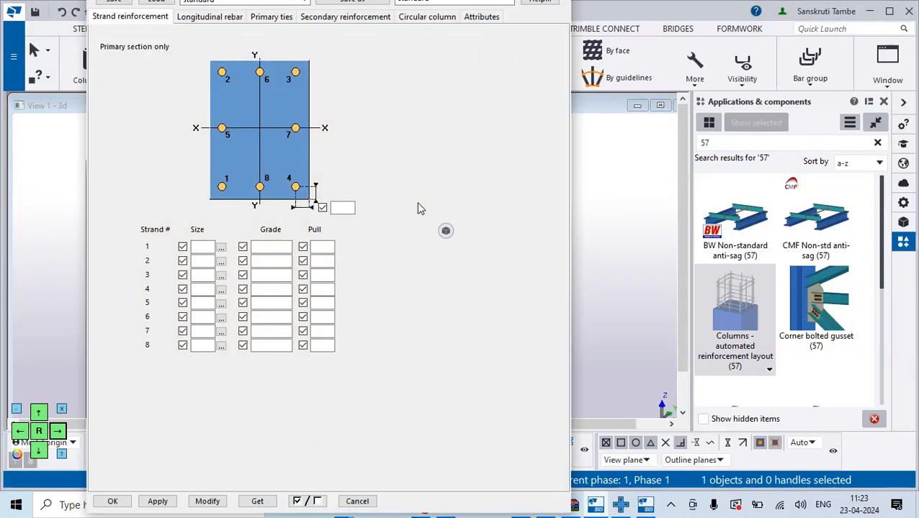
click(39, 453)
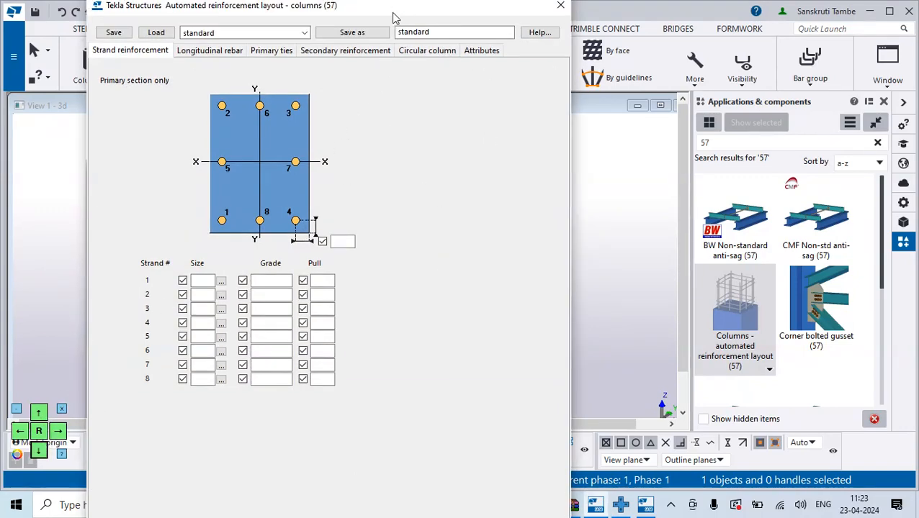
drag(395, 18, 715, 38)
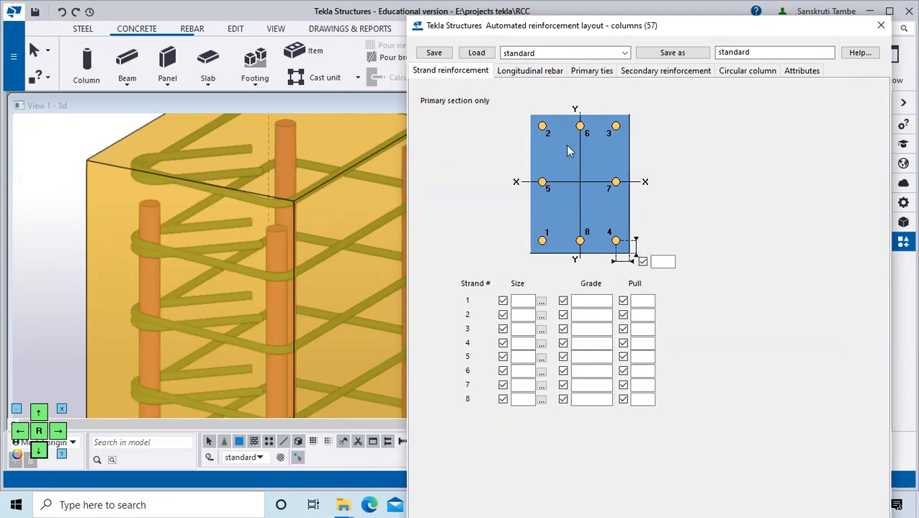
click(507, 70)
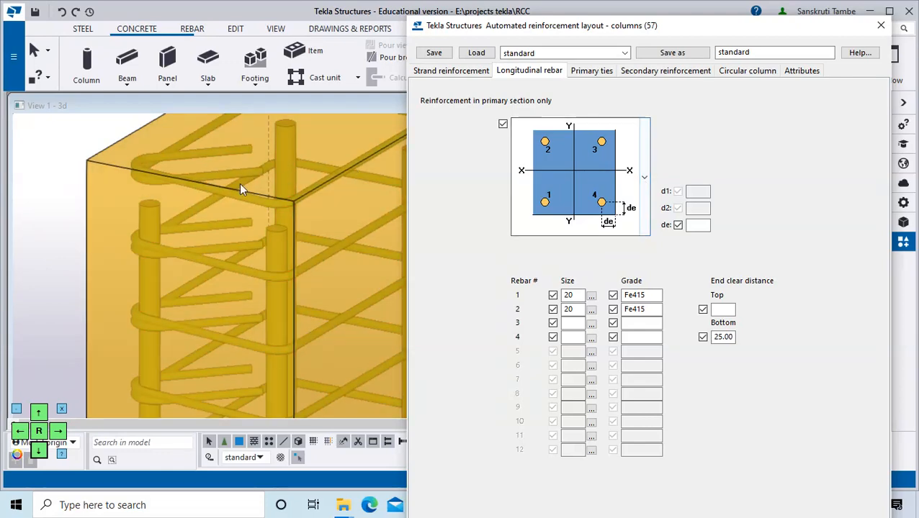
scroll(199, 180, down, 5)
scroll(205, 182, up, 3)
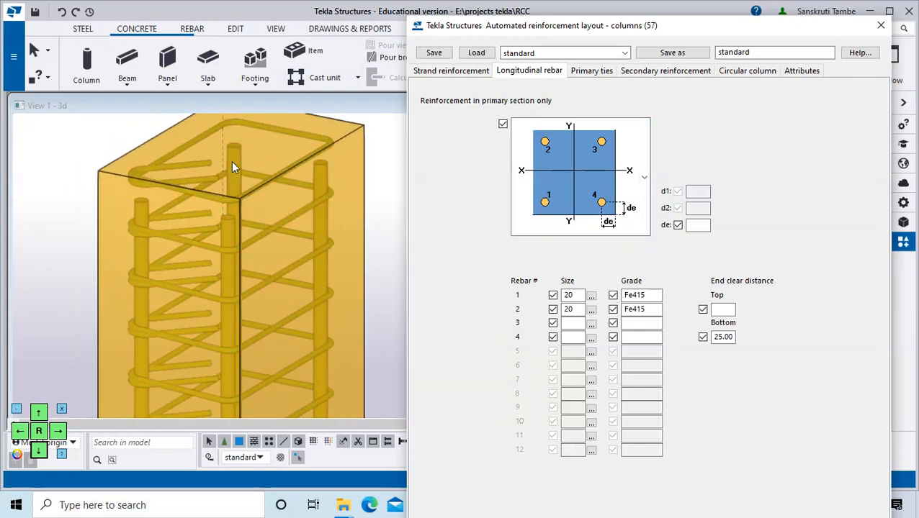
- Look through the available longitudinal bar arrangements and keep the one with four corner bars
click(645, 179)
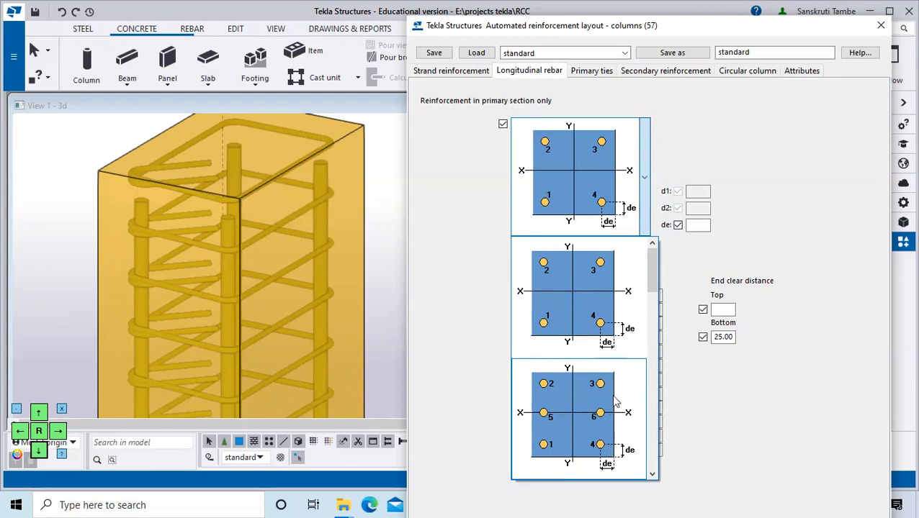
scroll(610, 400, down, 1)
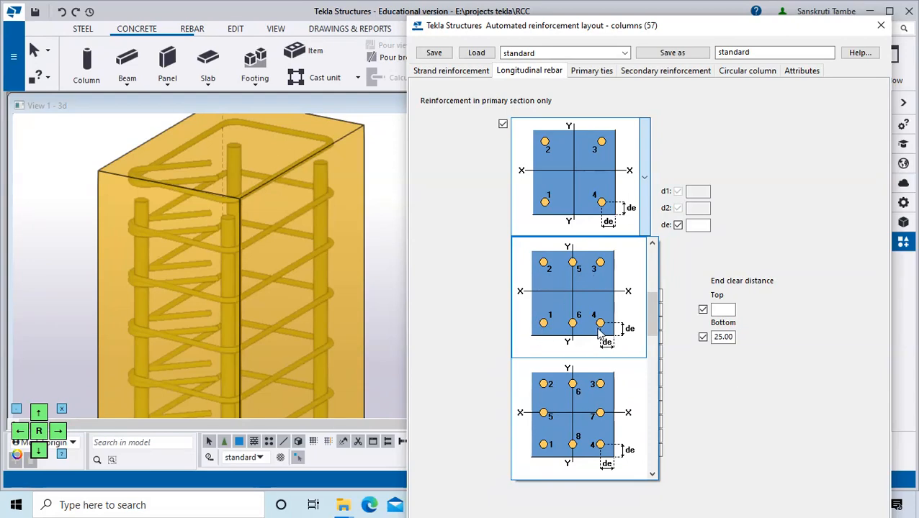
scroll(599, 333, down, 1)
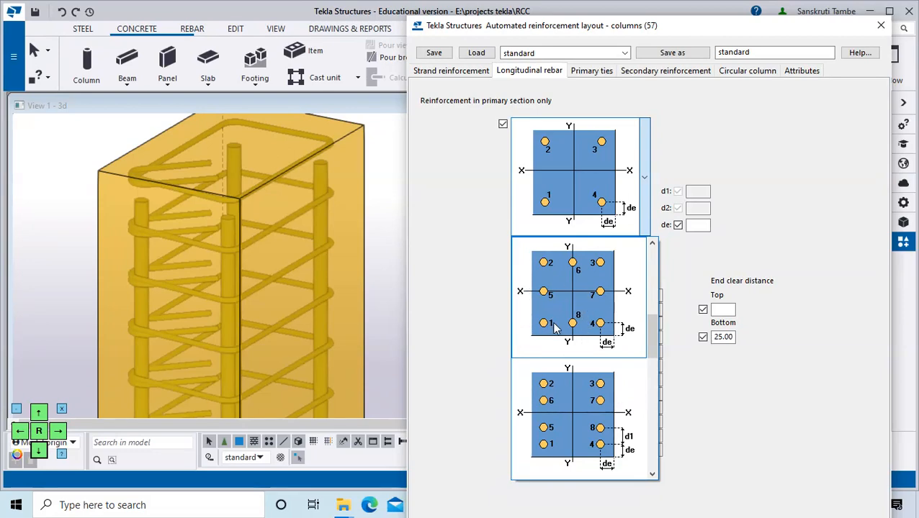
scroll(555, 328, down, 1)
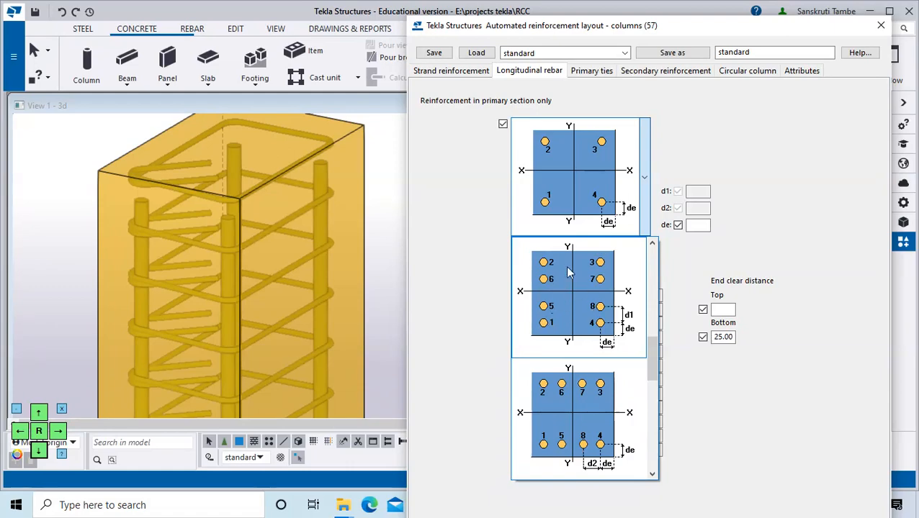
scroll(607, 355, down, 2)
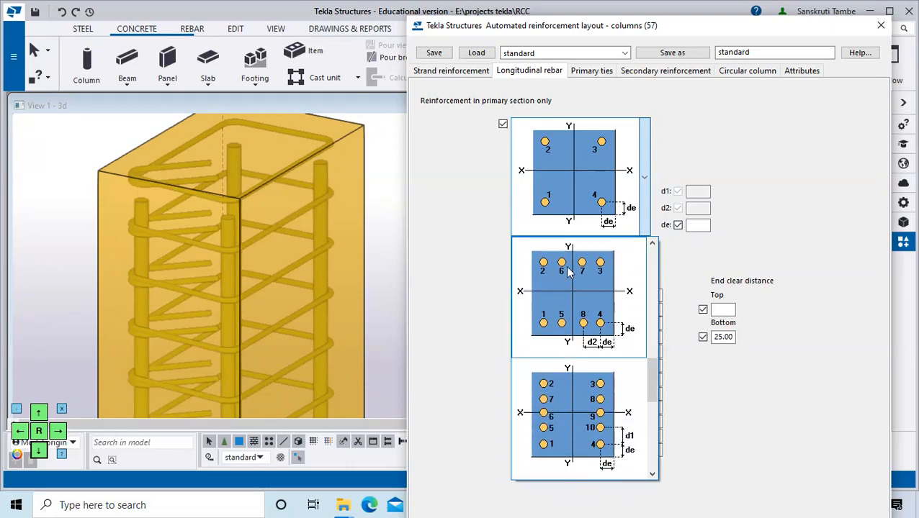
scroll(570, 298, down, 2)
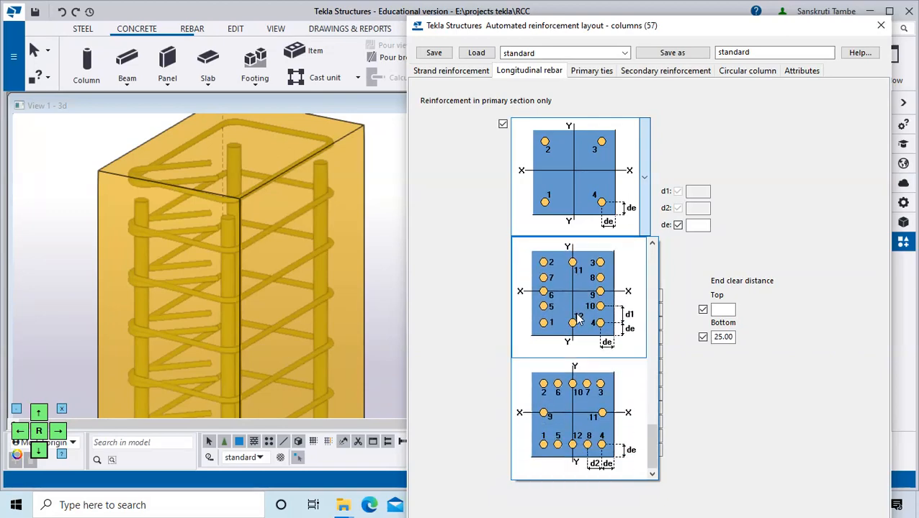
scroll(586, 325, up, 5)
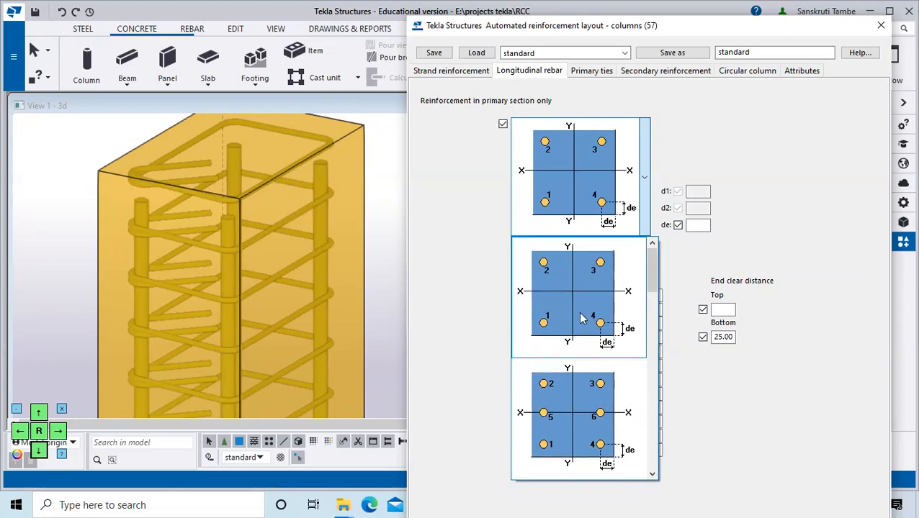
click(566, 202)
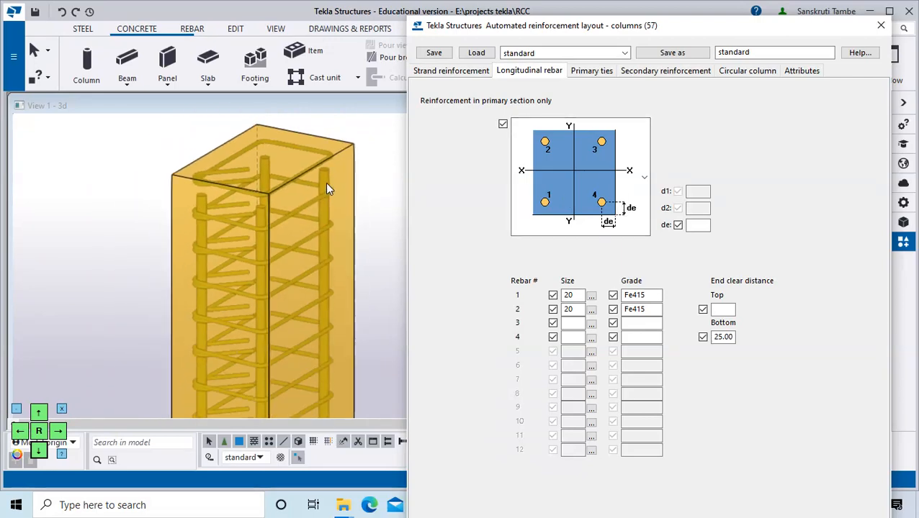
- Set the corner bars' edge distance de to 50 and modify the column reinforcement with it
click(696, 225)
text(50)
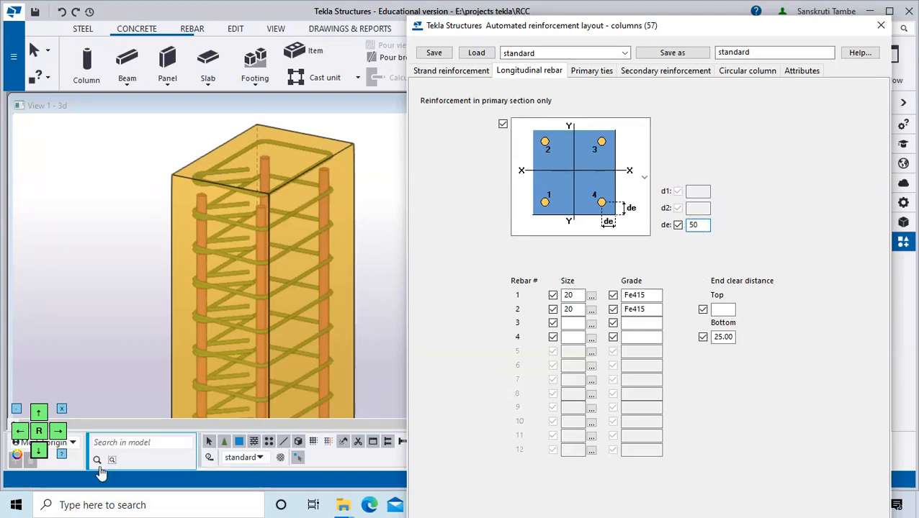
click(36, 455)
click(35, 456)
click(35, 456)
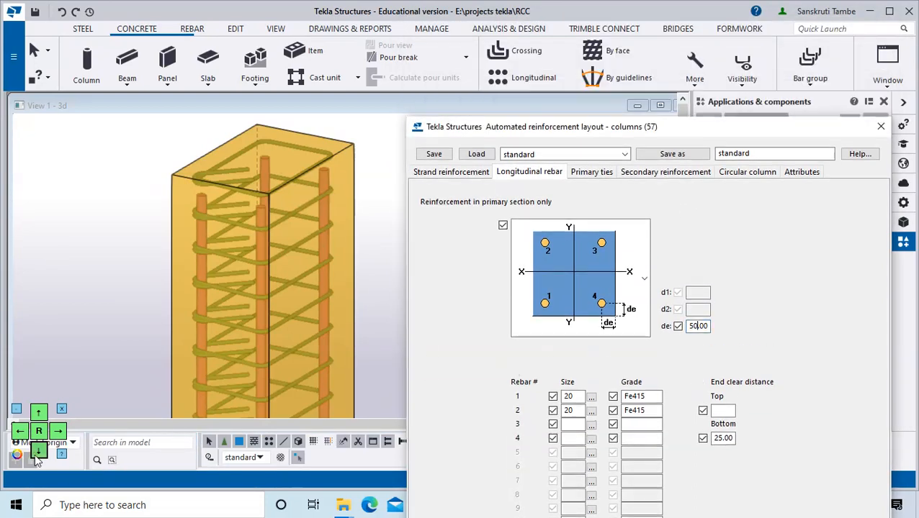
click(36, 455)
click(35, 455)
click(38, 414)
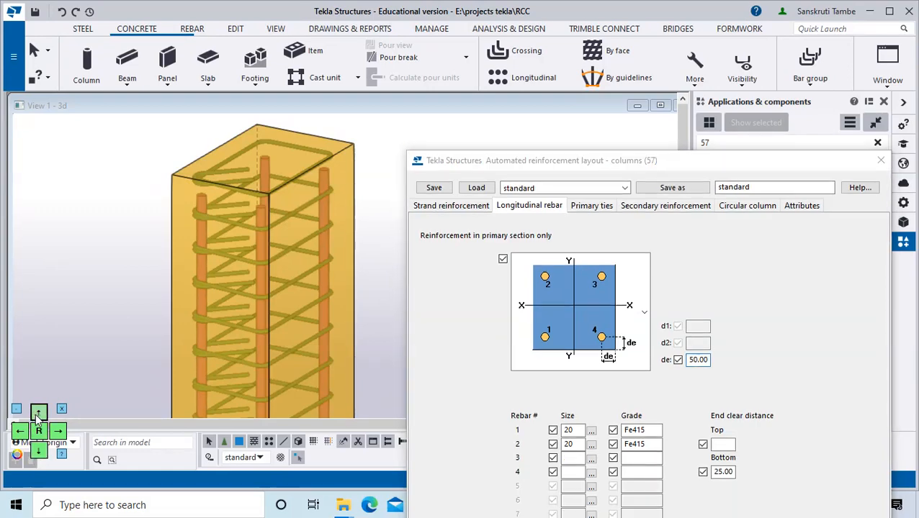
click(38, 413)
click(38, 413)
click(38, 413)
click(38, 414)
click(38, 414)
click(39, 413)
click(38, 413)
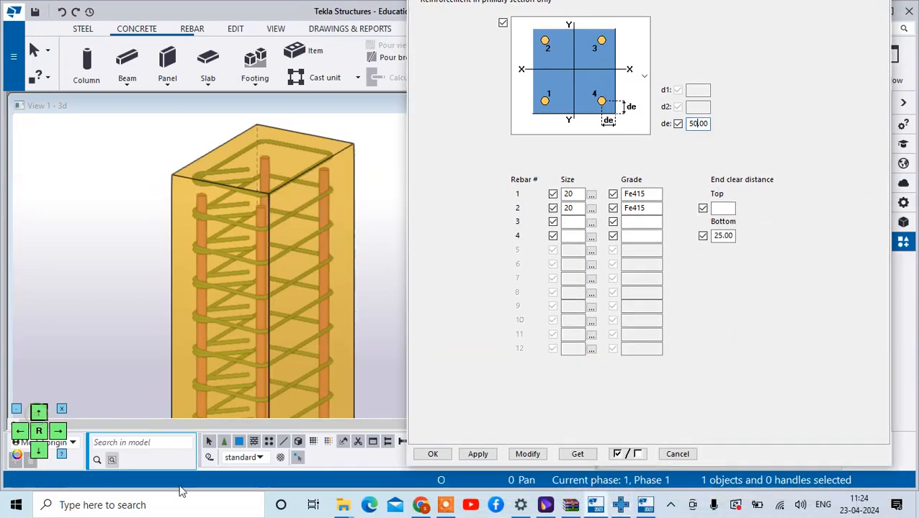
click(528, 453)
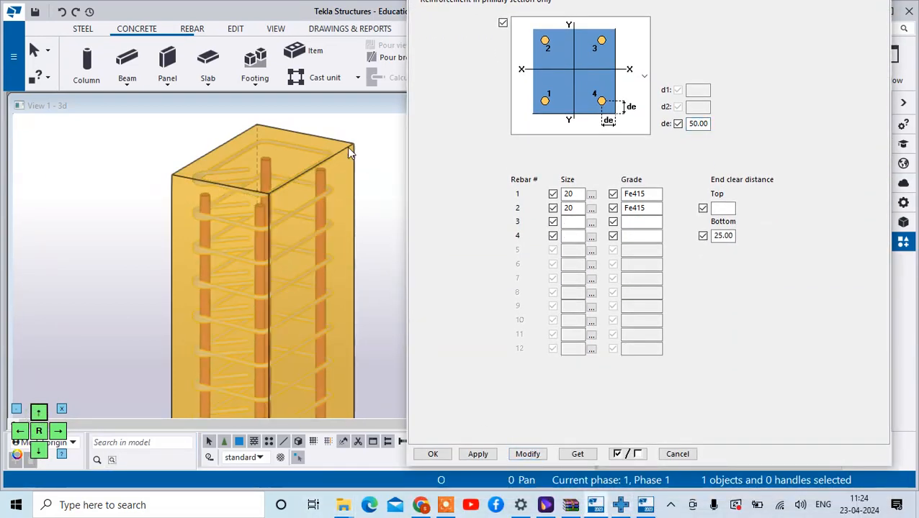
scroll(227, 201, up, 3)
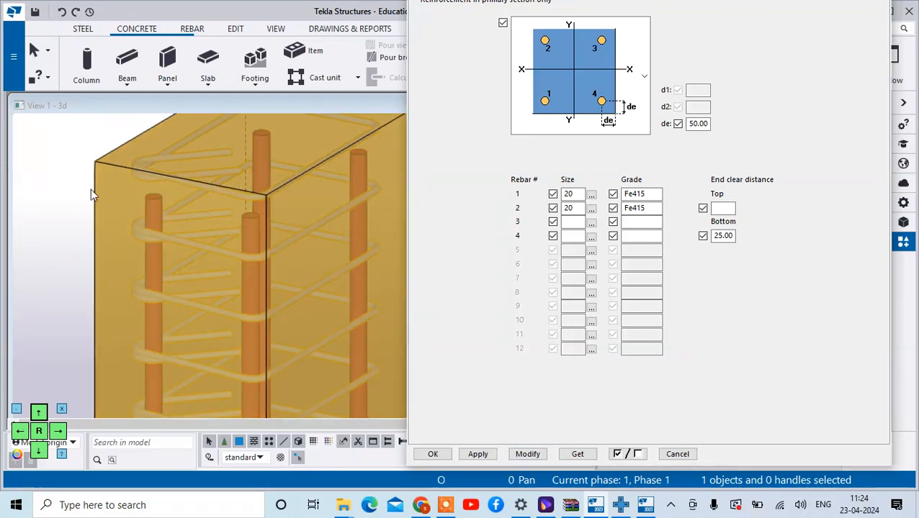
scroll(121, 226, down, 4)
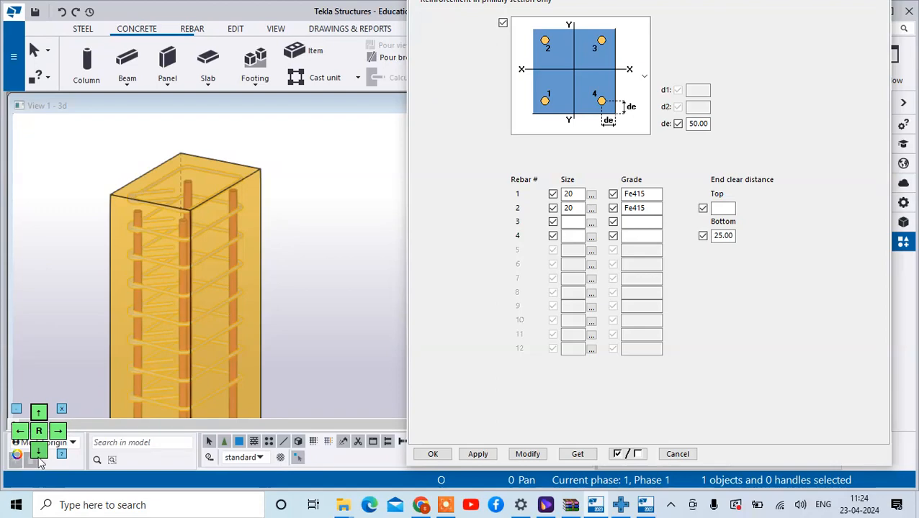
- Set longitudinal rebars 3 and 4 to size 20 and grade Fe415, matching rebars 1 and 2
click(41, 455)
click(42, 455)
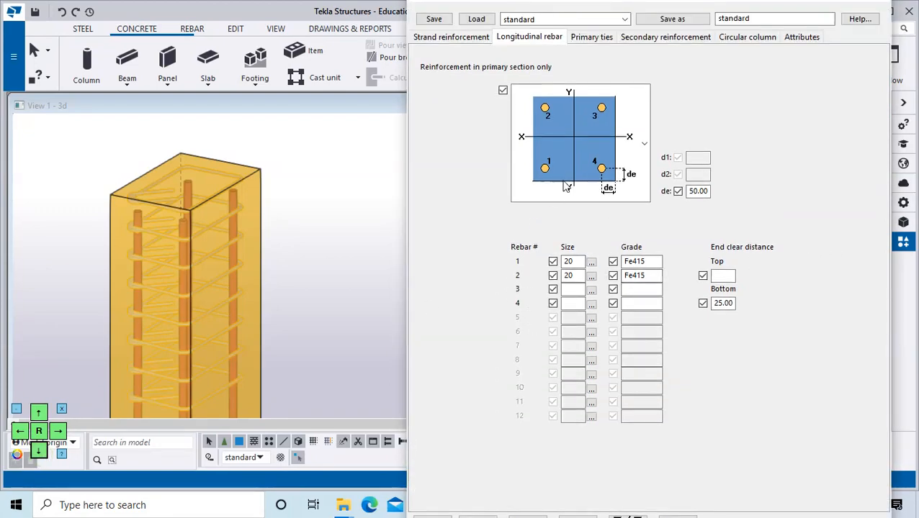
click(578, 261)
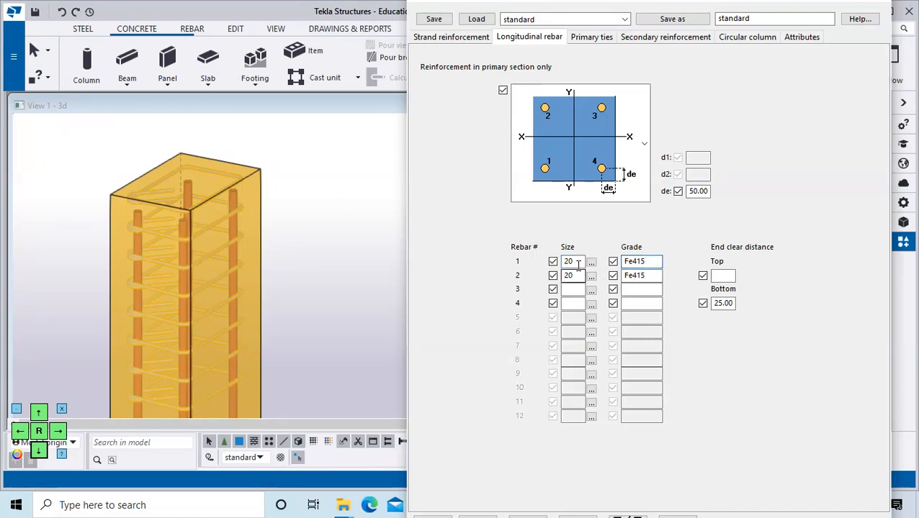
click(571, 276)
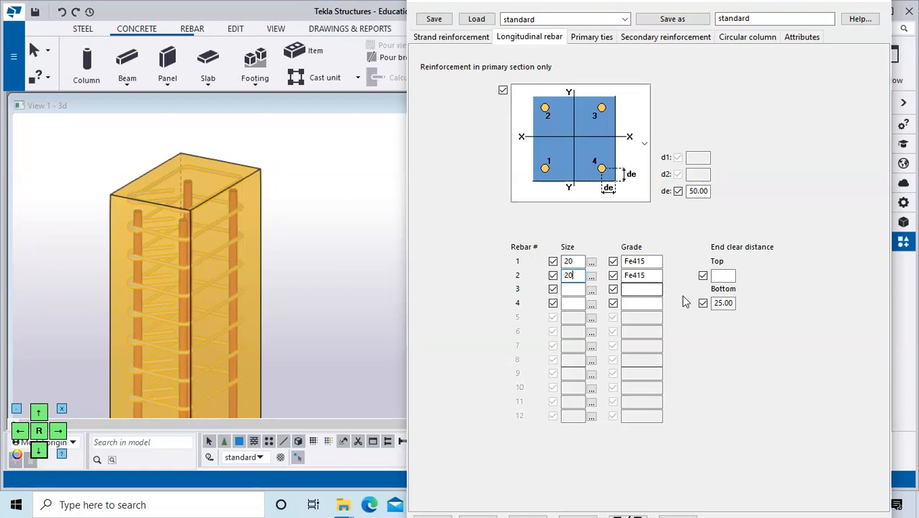
click(582, 289)
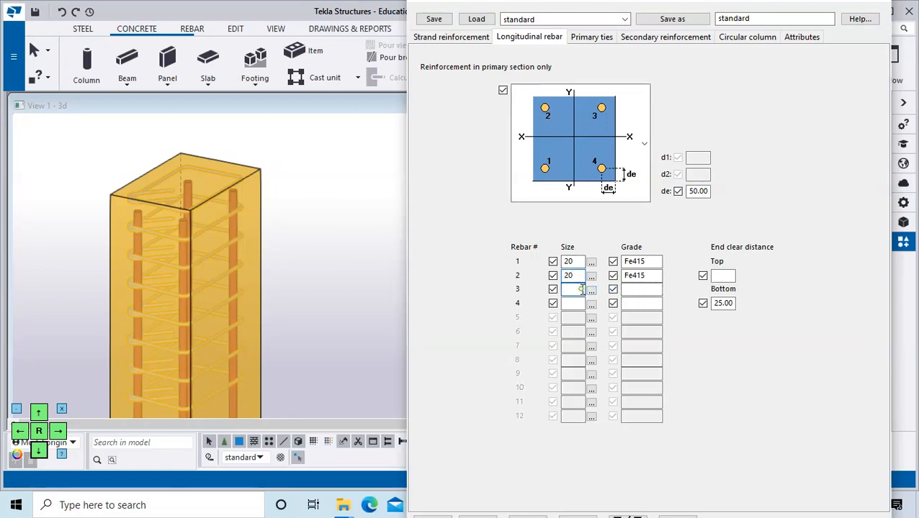
text(20)
text(afe)
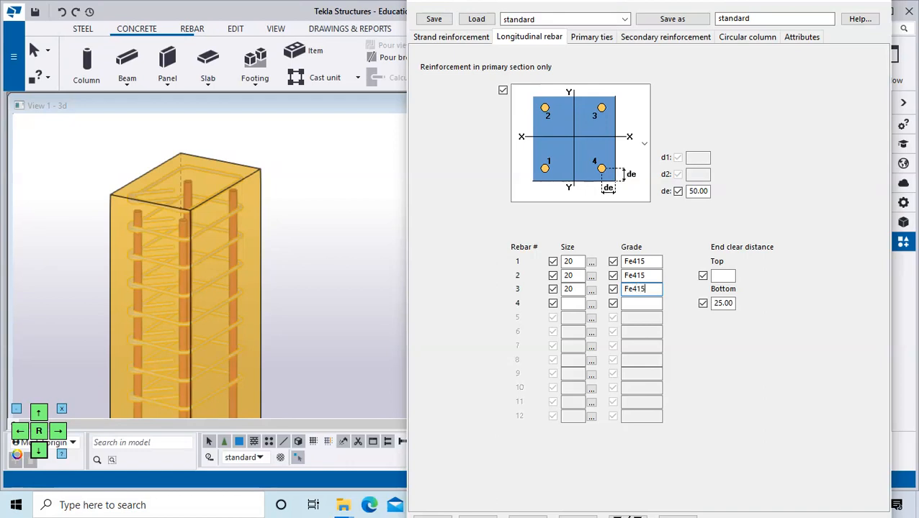
text(20)
click(633, 305)
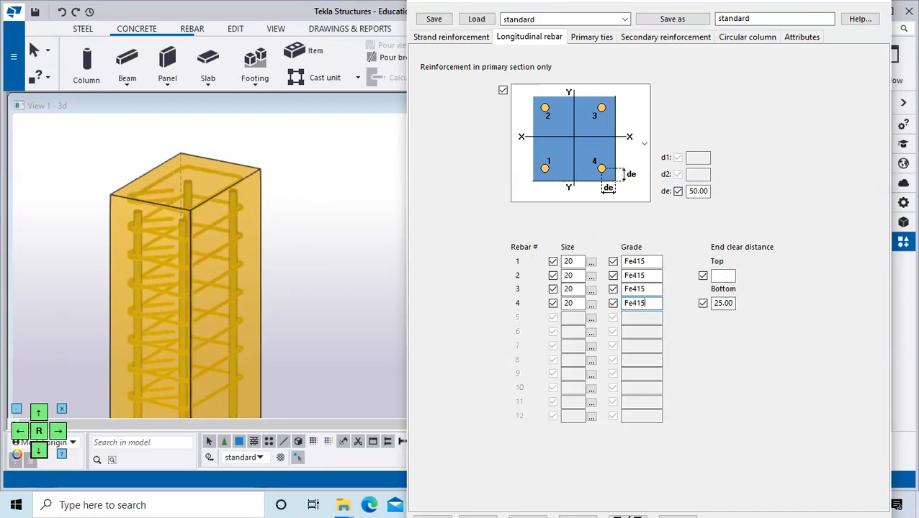
- Set the longitudinal bars' top end clear distance to 100 and modify the column reinforcement
scroll(162, 184, up, 3)
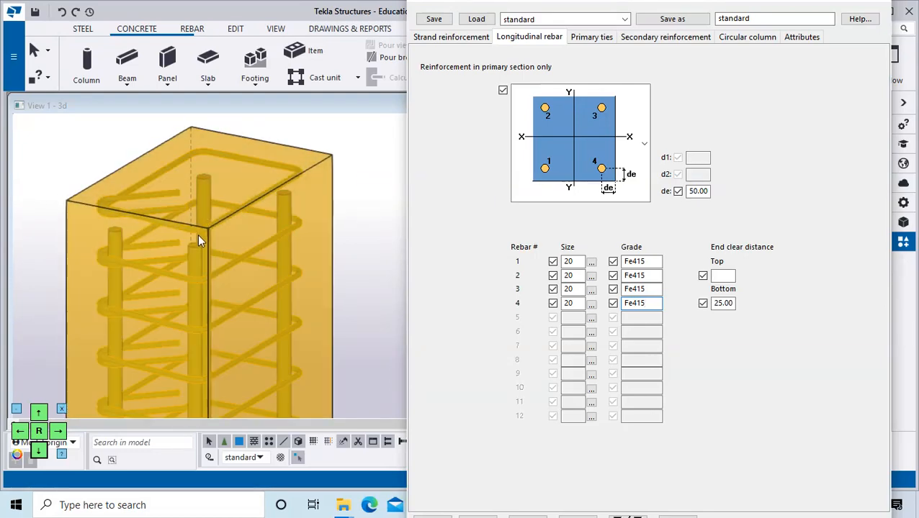
click(720, 276)
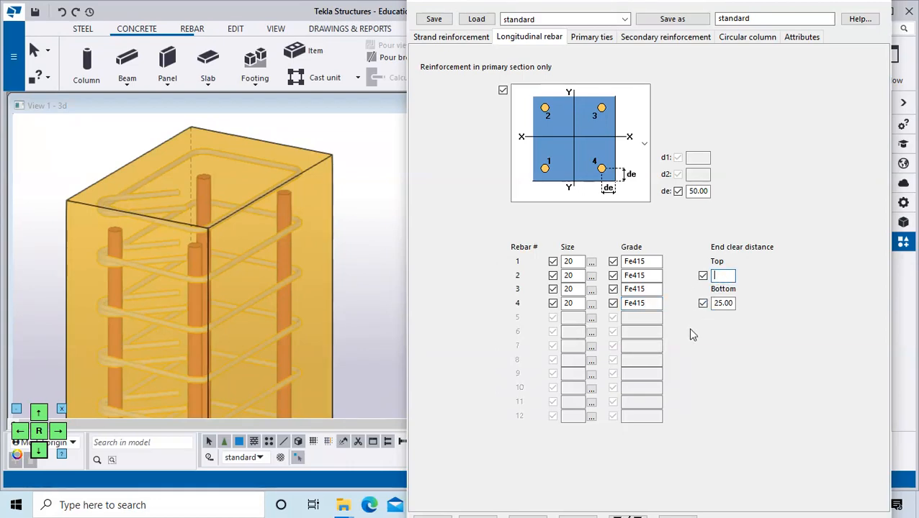
click(40, 457)
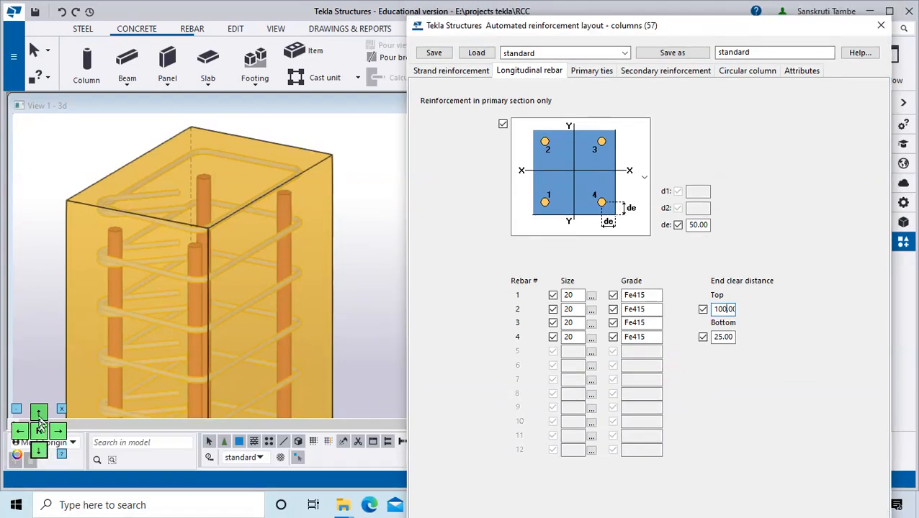
click(40, 417)
click(39, 416)
click(39, 417)
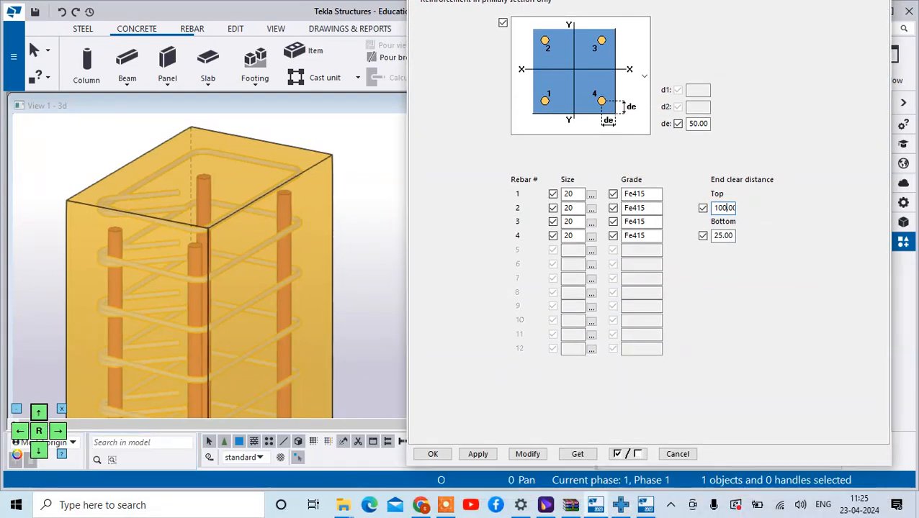
click(531, 456)
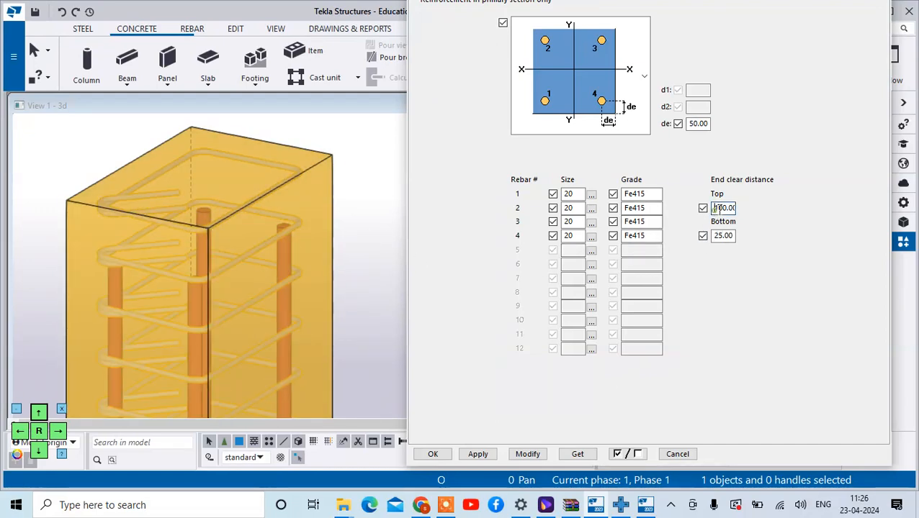
- Set the longitudinal bars' top end clear distance to 20 and modify the column reinforcement
drag(713, 208, 744, 214)
text(20)
click(533, 455)
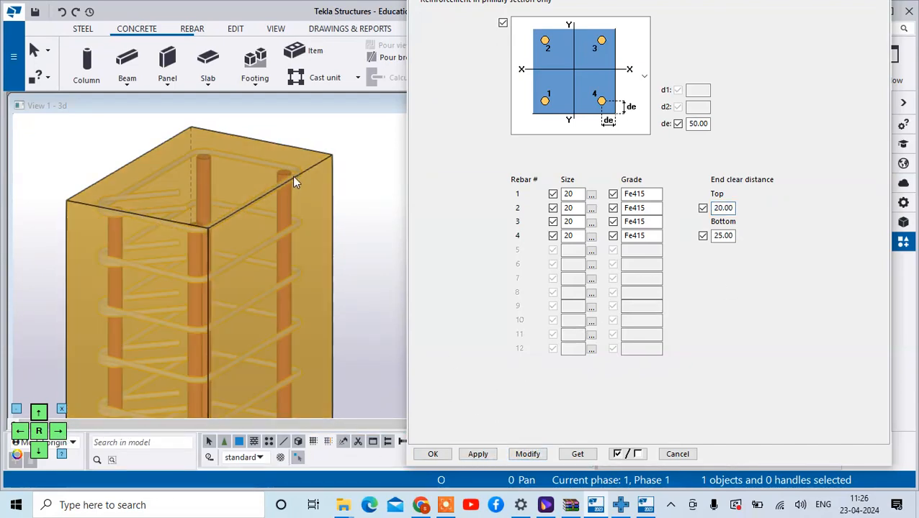
- Set the longitudinal bars' top end clear distance to 10 and modify the column reinforcement
drag(720, 208, 713, 208)
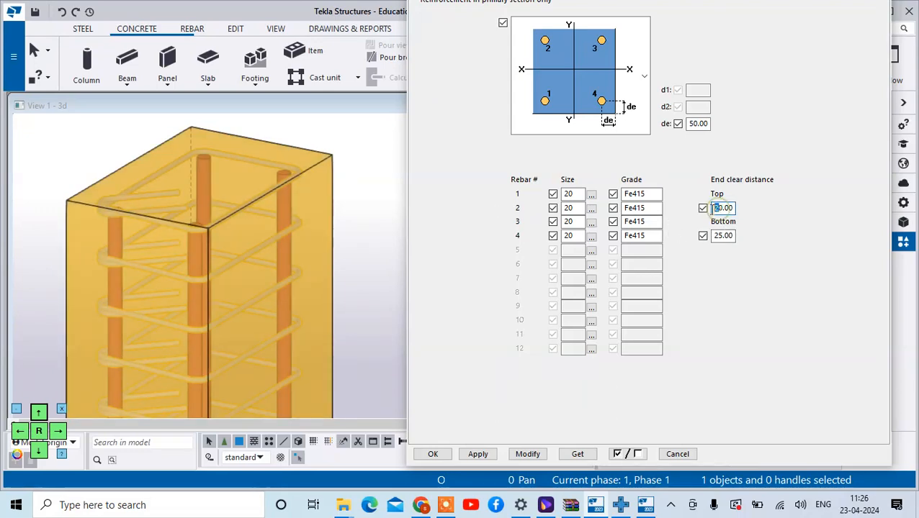
text(1)
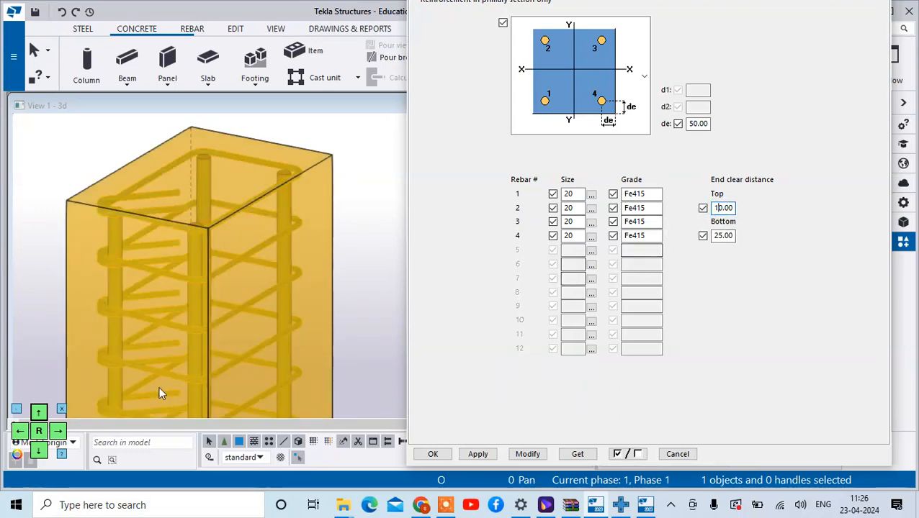
click(527, 455)
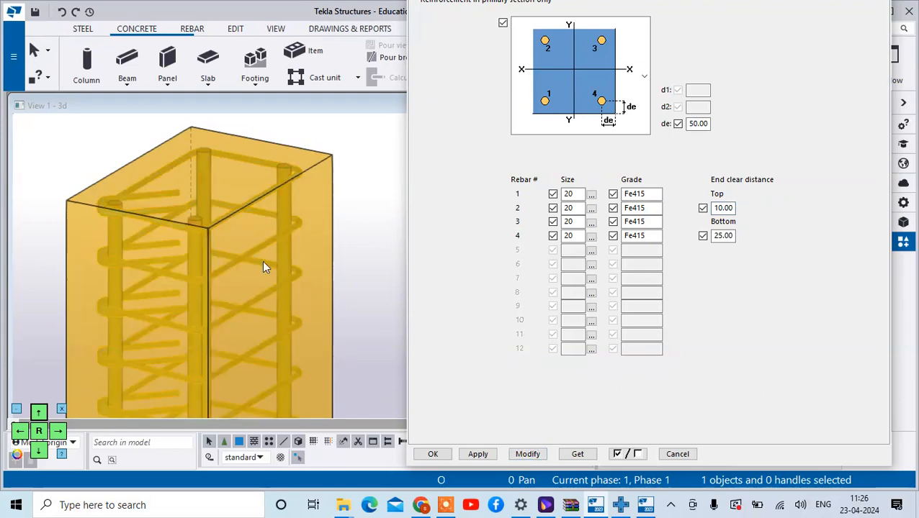
- Set the longitudinal bars' top end clear distance to 25, matching the bottom end, and modify the column reinforcement
scroll(205, 221, down, 4)
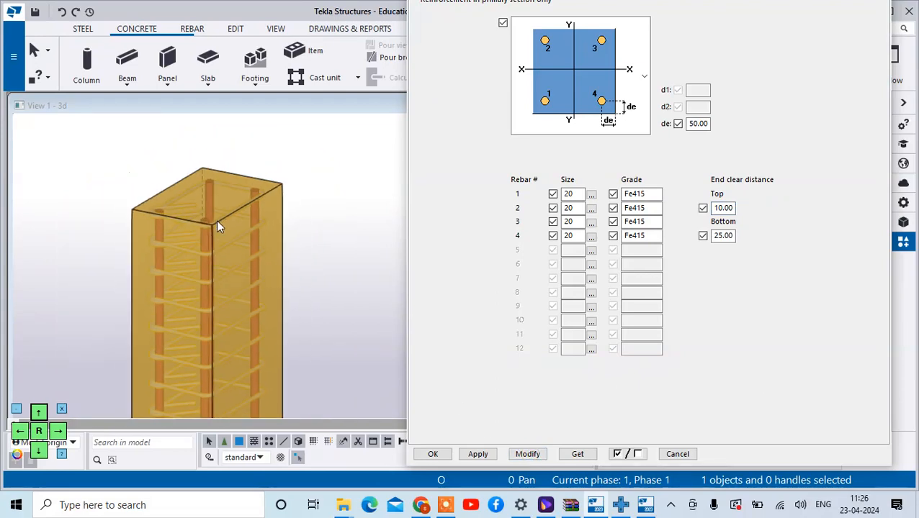
scroll(216, 219, down, 4)
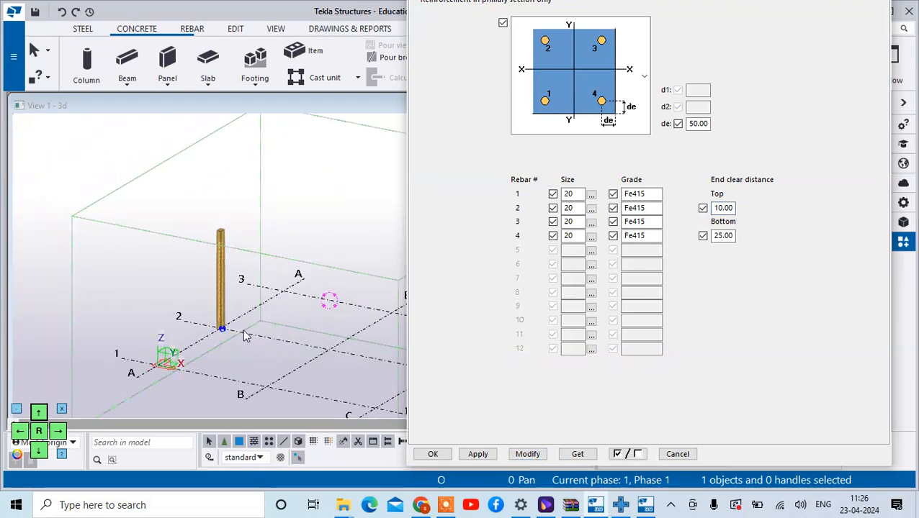
scroll(163, 288, up, 4)
scroll(252, 364, up, 6)
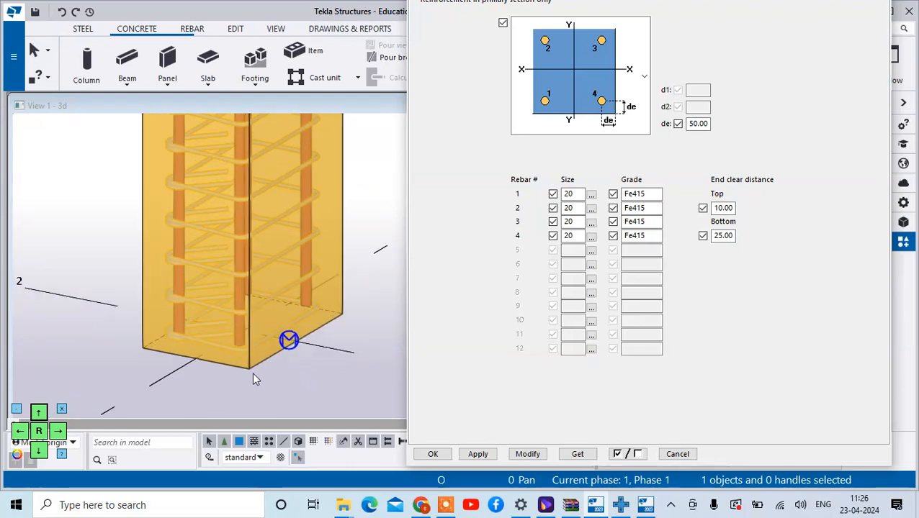
scroll(237, 331, up, 2)
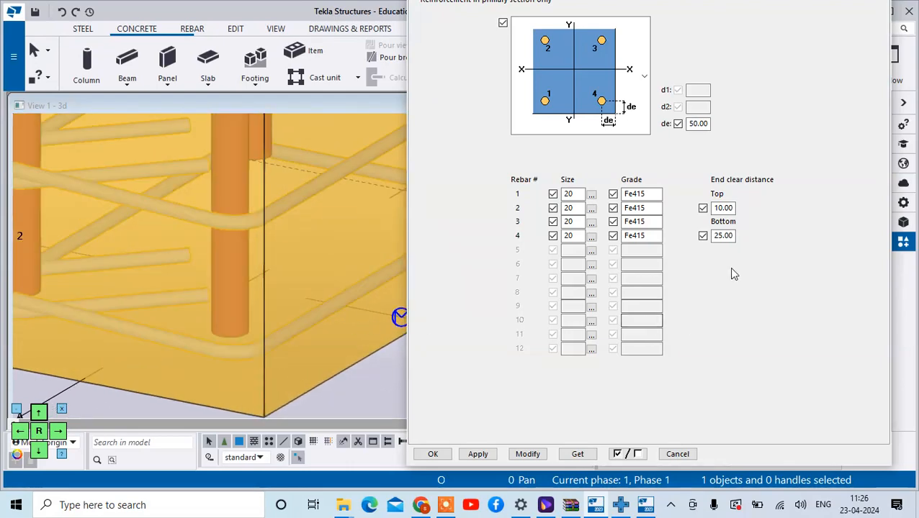
click(718, 208)
drag(714, 208, 738, 209)
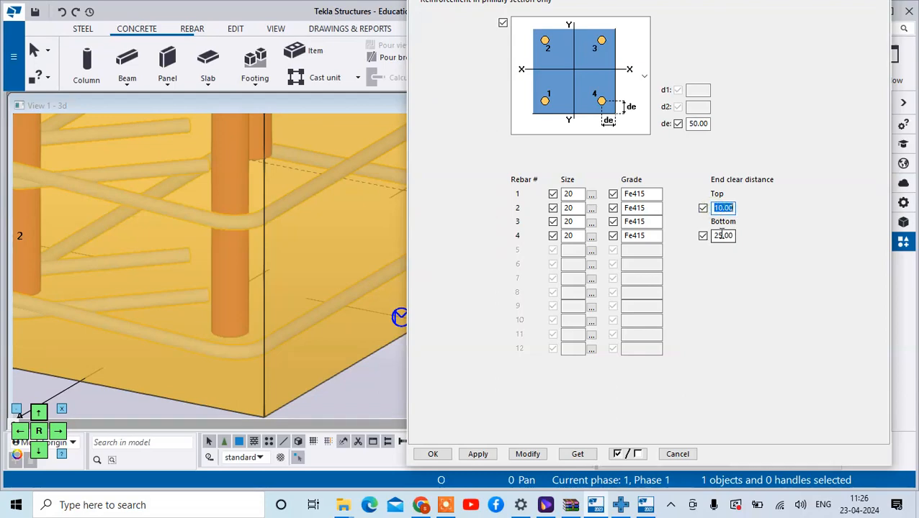
text(25)
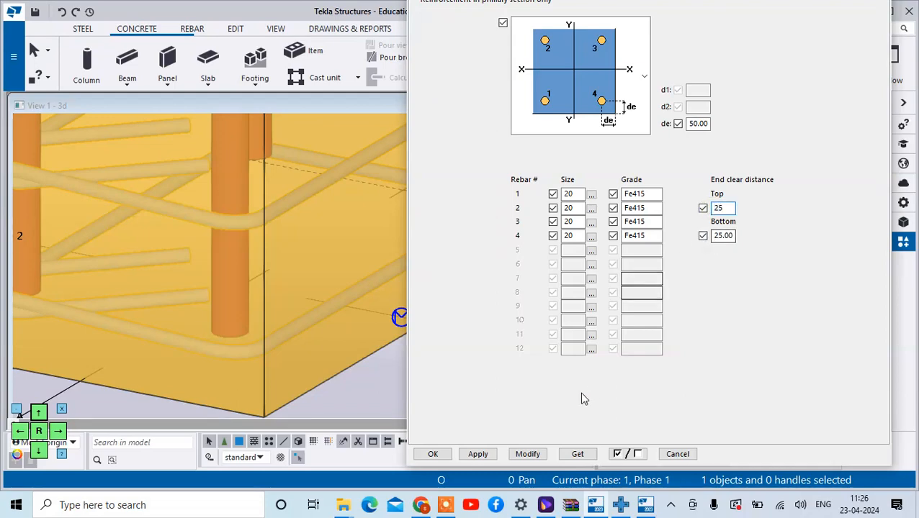
click(529, 454)
scroll(232, 360, down, 10)
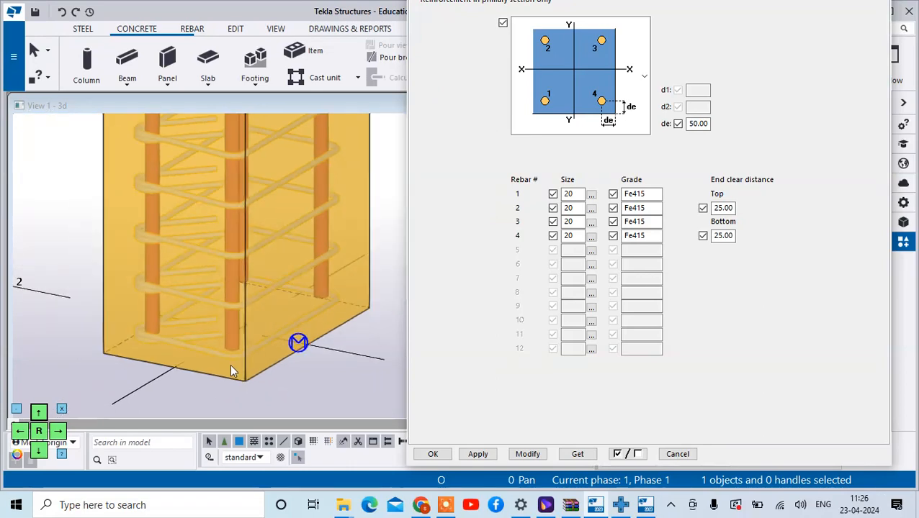
scroll(226, 378, down, 3)
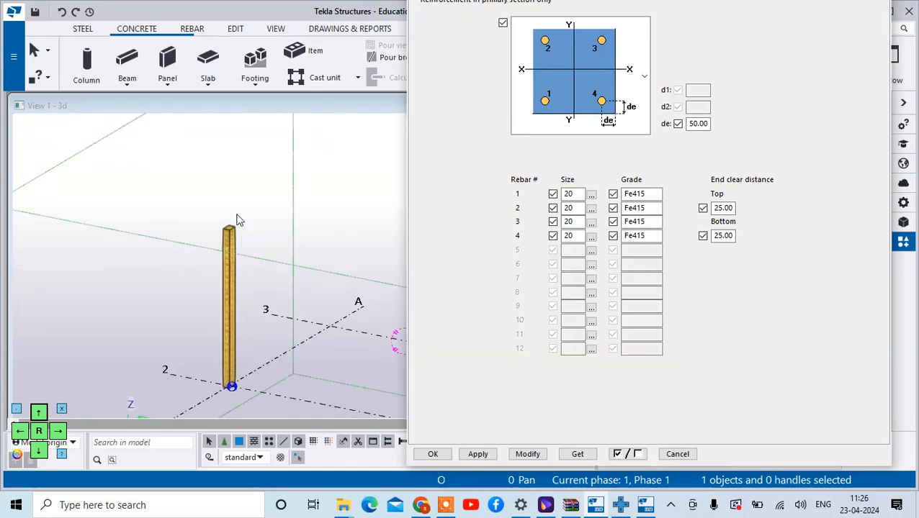
scroll(238, 242, up, 6)
scroll(219, 238, up, 5)
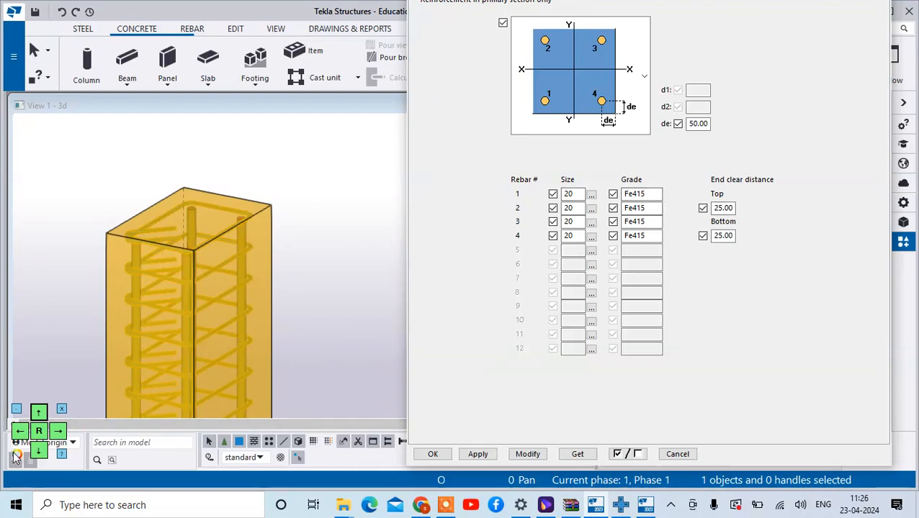
- Set the primary ties' left end distance to 30 and modify the column reinforcement
click(39, 453)
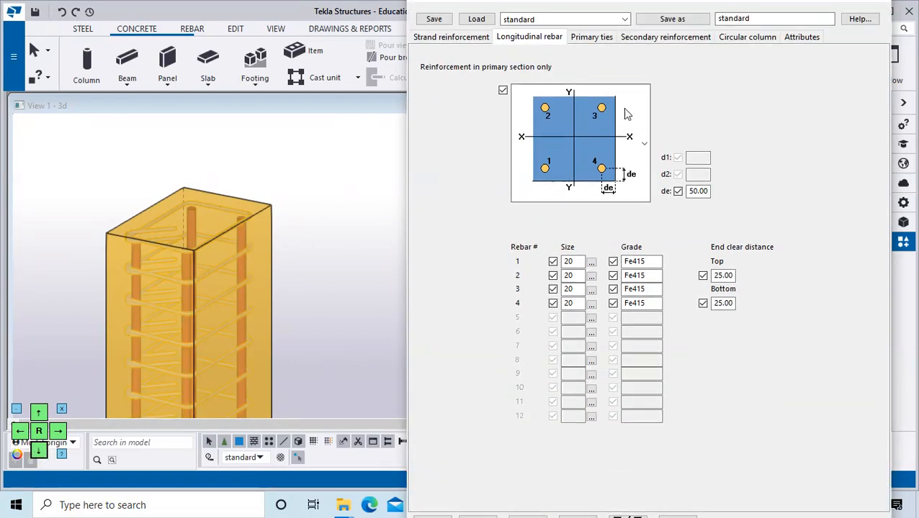
click(591, 38)
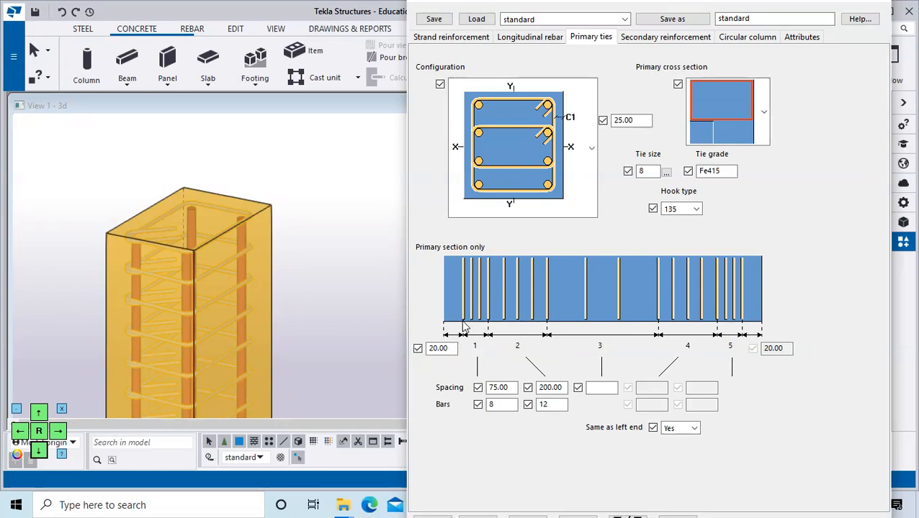
click(435, 348)
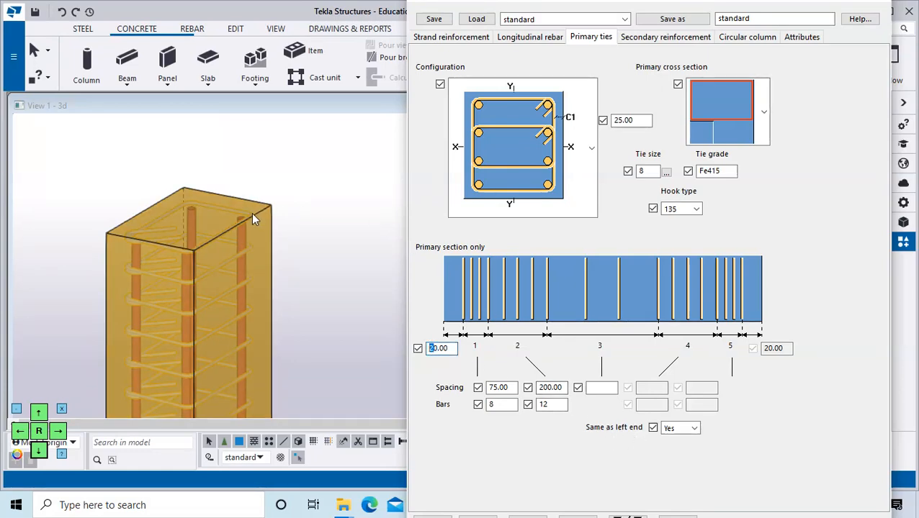
scroll(233, 209, up, 2)
scroll(281, 224, up, 3)
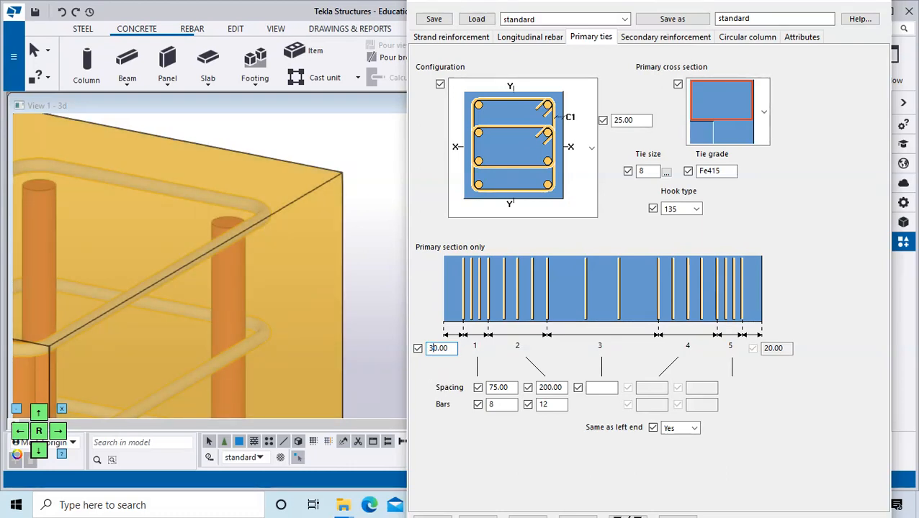
text(3)
click(39, 451)
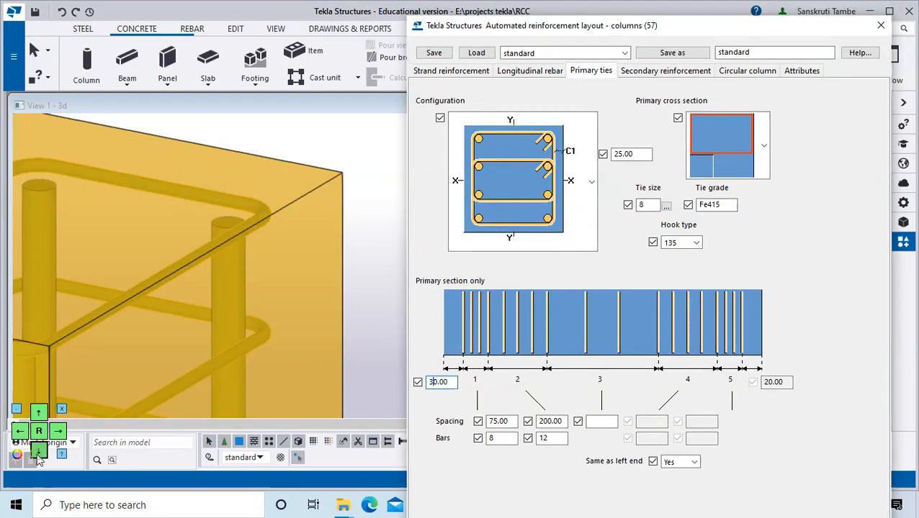
click(40, 451)
click(40, 451)
click(40, 452)
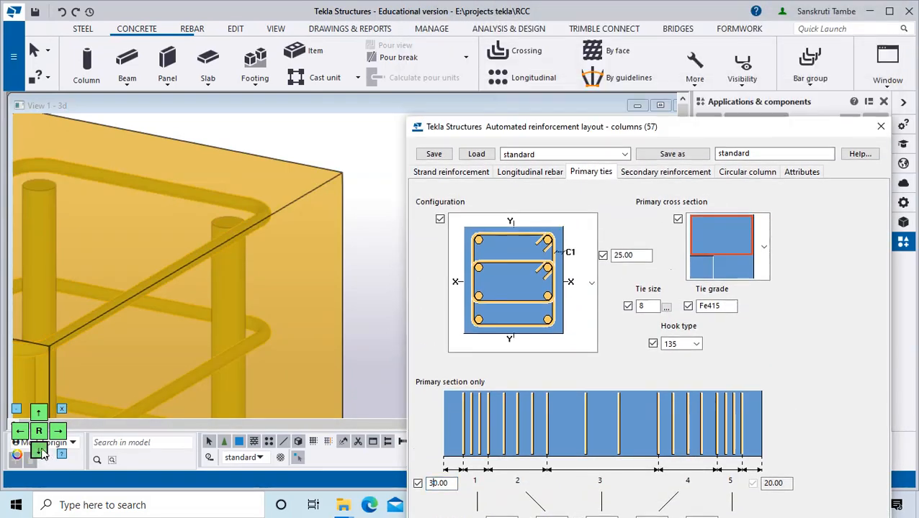
click(39, 412)
click(39, 413)
click(38, 413)
click(39, 413)
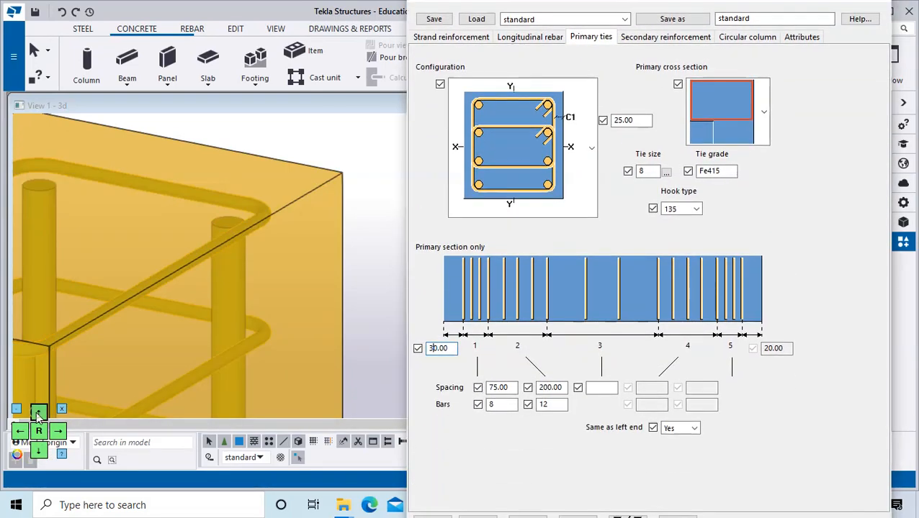
click(39, 413)
click(536, 491)
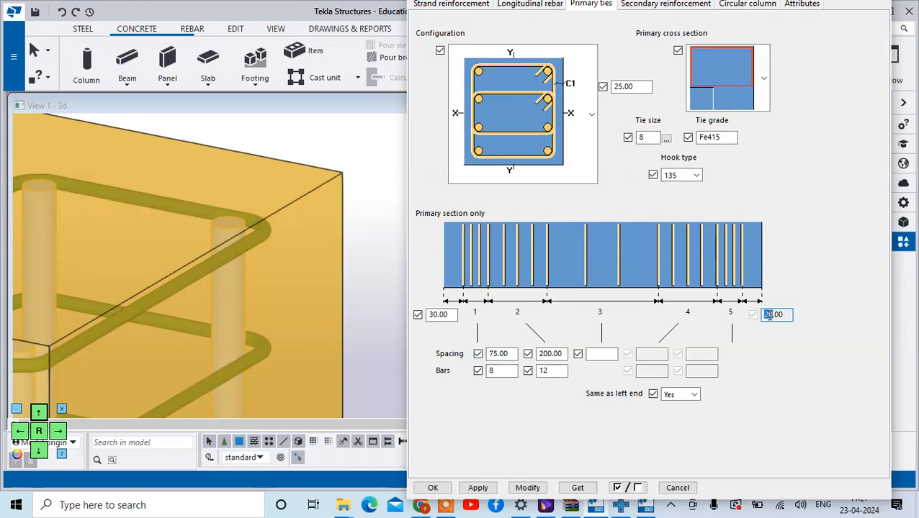
- Set the primary ties' zone 3 spacing to 250 and zone 2 bar count to 8, and modify the column reinforcement
click(754, 396)
click(756, 384)
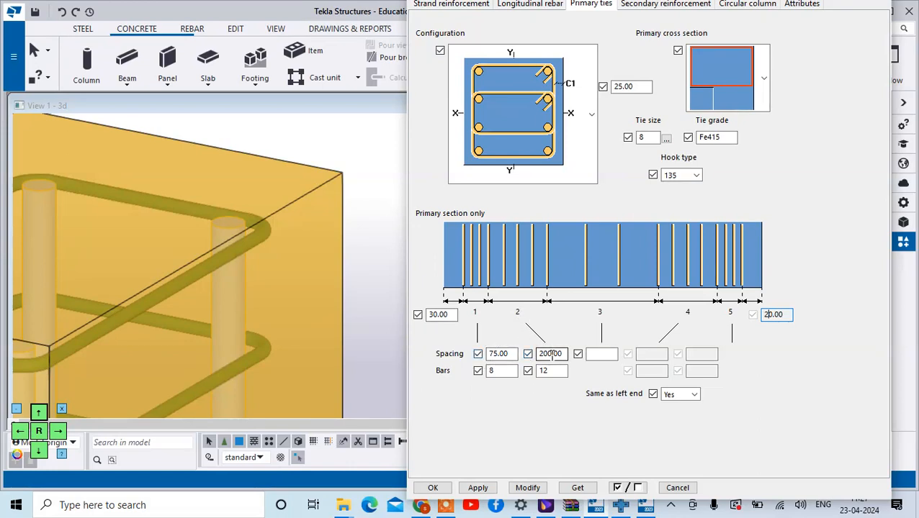
click(602, 353)
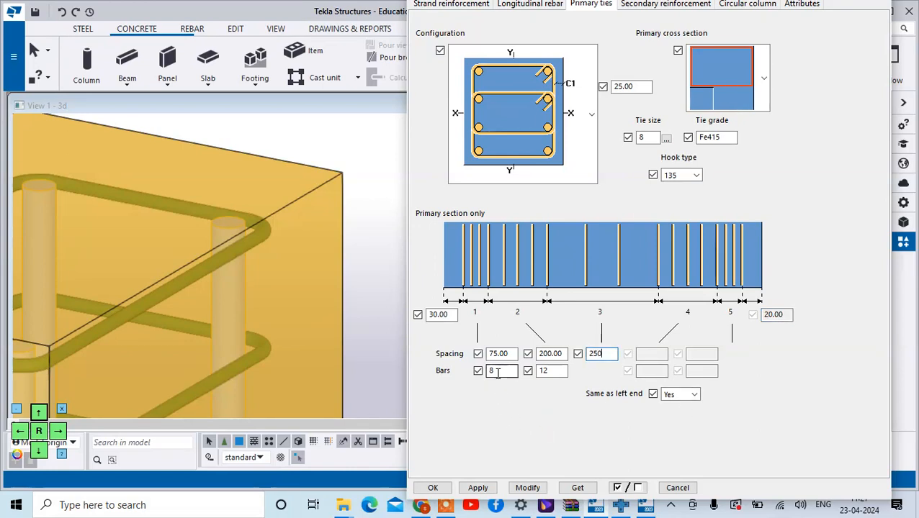
click(549, 371)
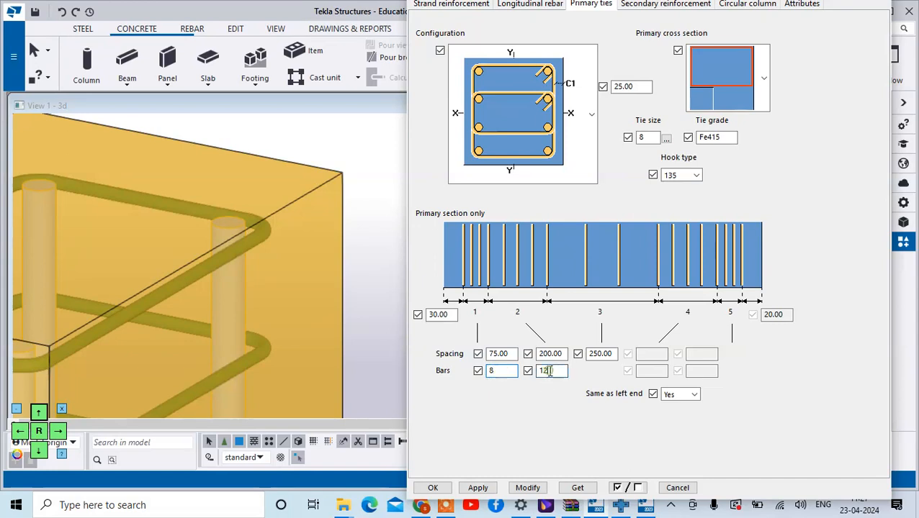
double_click(546, 370)
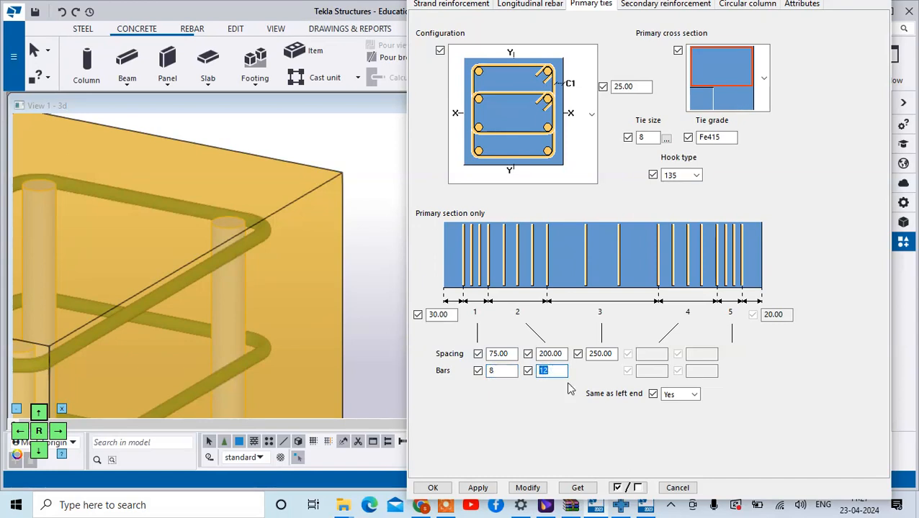
text(8)
scroll(270, 264, down, 3)
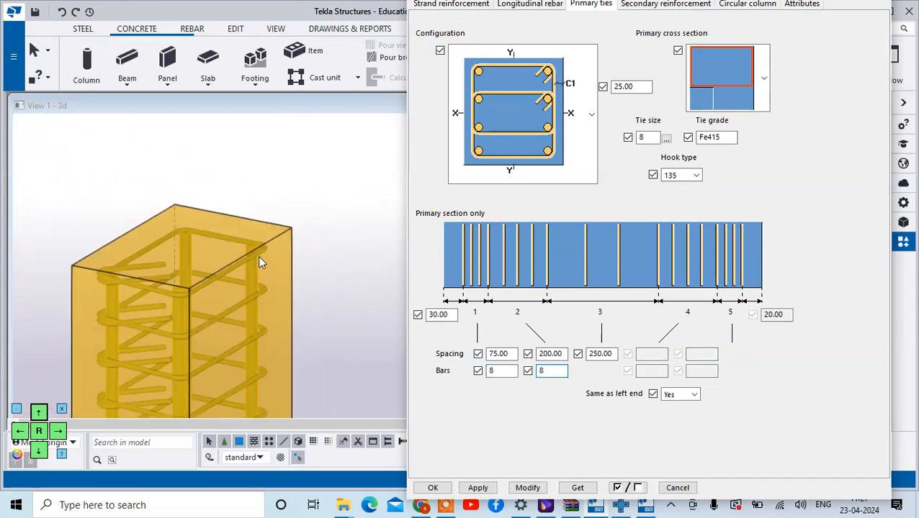
scroll(258, 255, down, 5)
scroll(249, 317, up, 2)
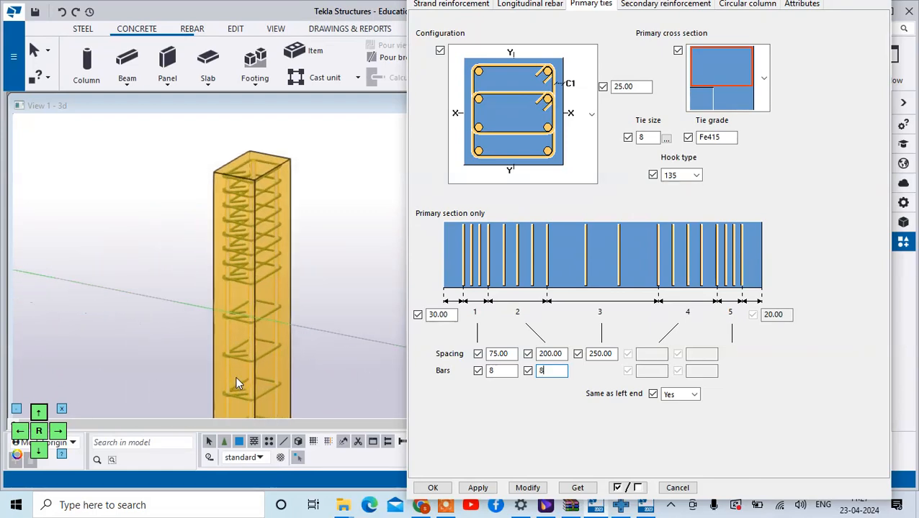
scroll(238, 383, up, 6)
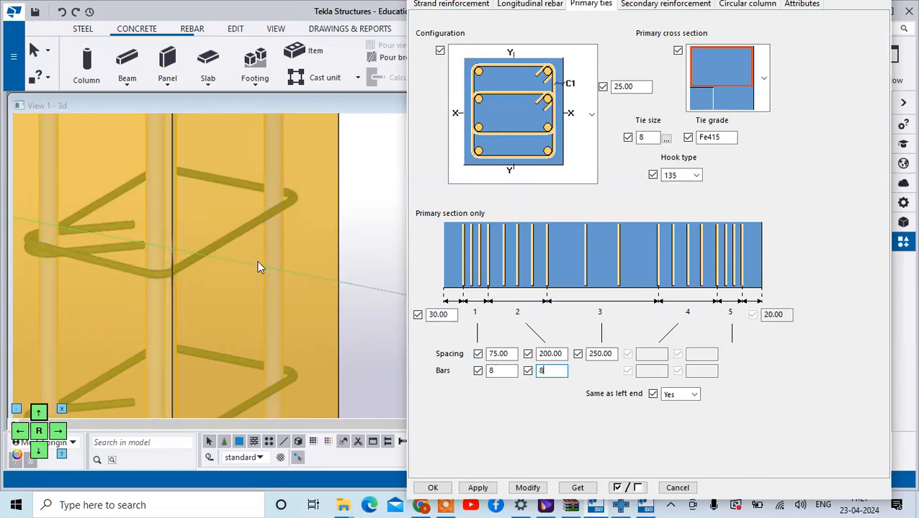
click(523, 489)
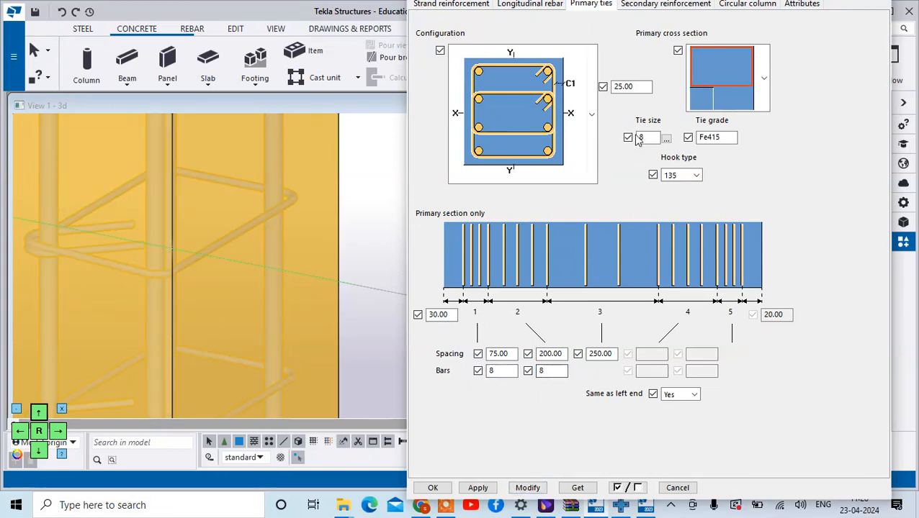
- Review the secondary reinforcement and circular column settings, examine the ties near the column's top, and return to the longitudinal rebar settings
click(653, 6)
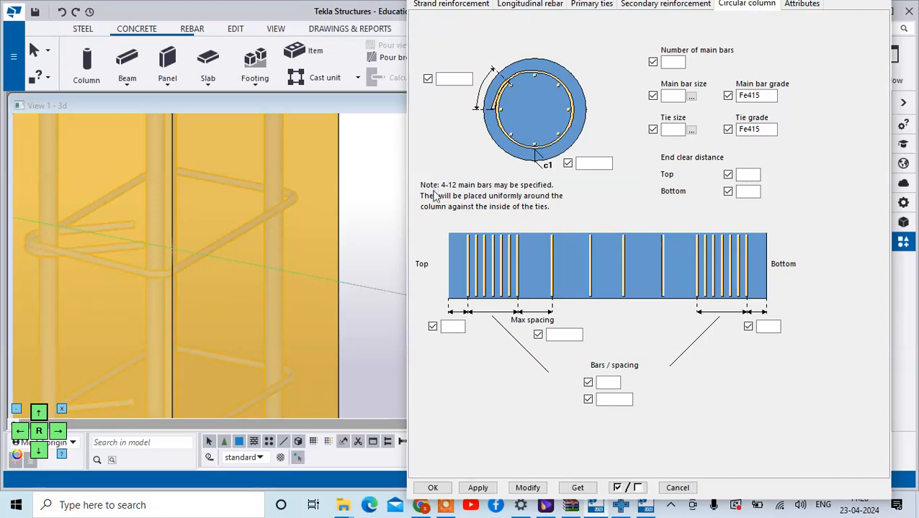
scroll(303, 190, down, 2)
scroll(309, 302, down, 3)
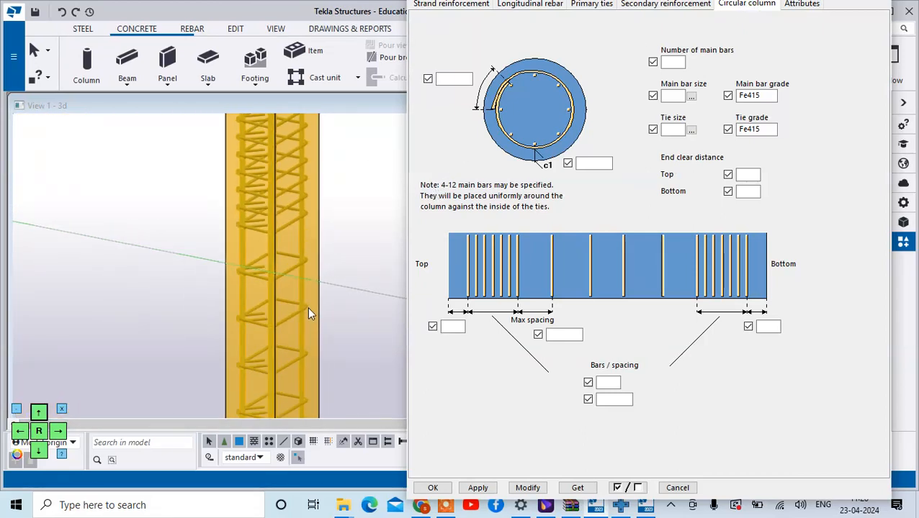
scroll(308, 314, down, 3)
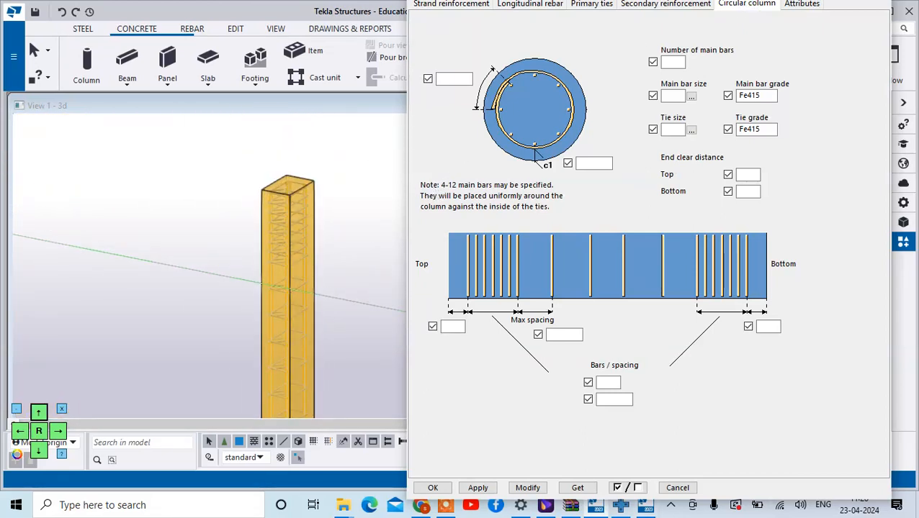
scroll(318, 191, up, 5)
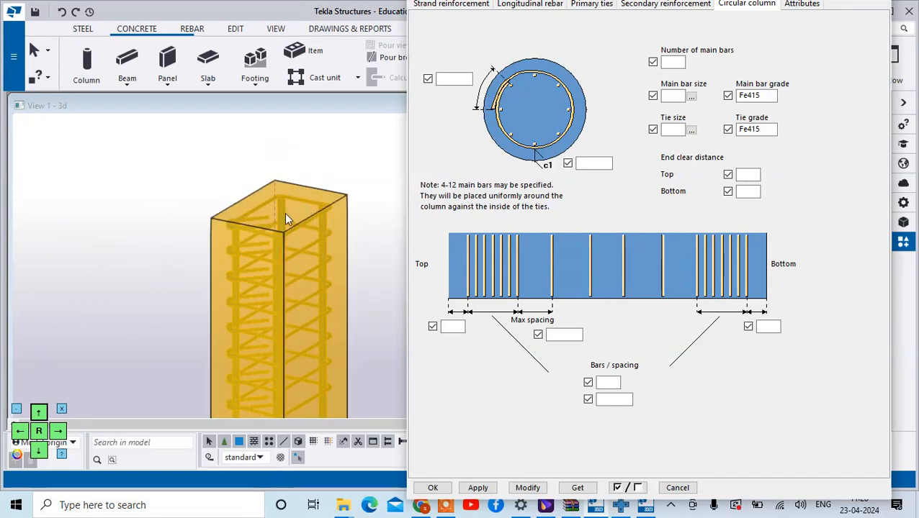
scroll(285, 213, up, 2)
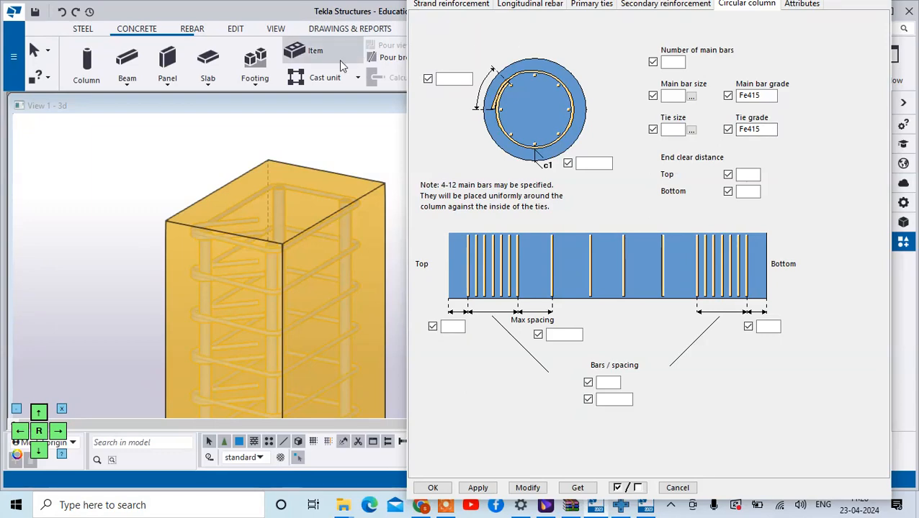
scroll(292, 166, down, 2)
click(549, 7)
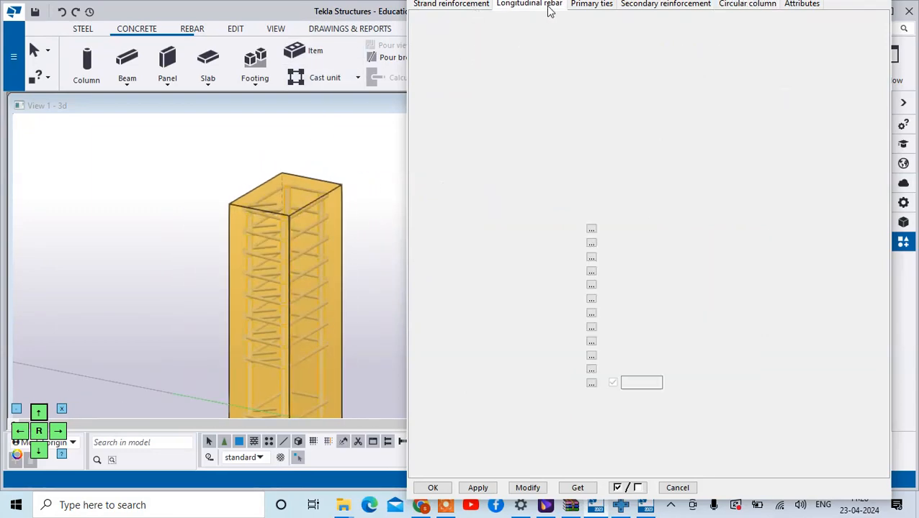
- Switch the longitudinal bars to the six-bar layout with bars 5 and 6 on the X axis, and modify the column reinforcement
click(645, 113)
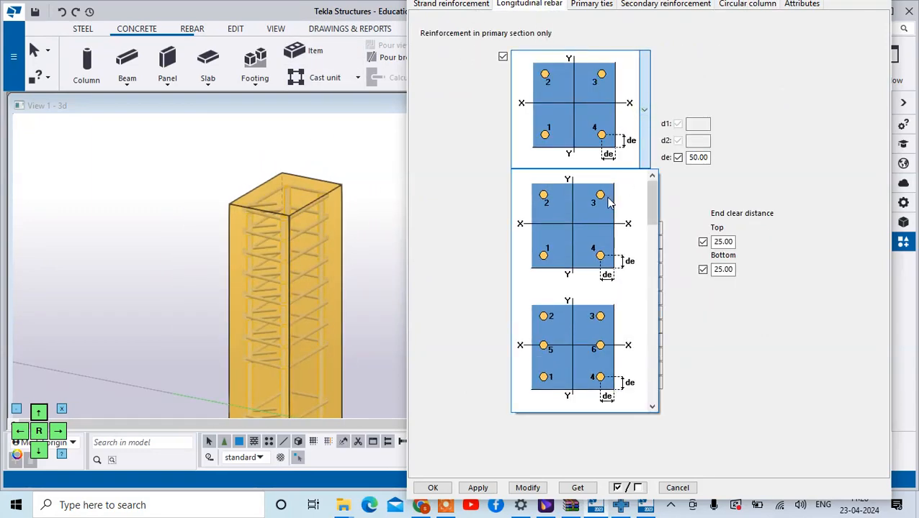
scroll(623, 330, down, 2)
scroll(612, 302, up, 2)
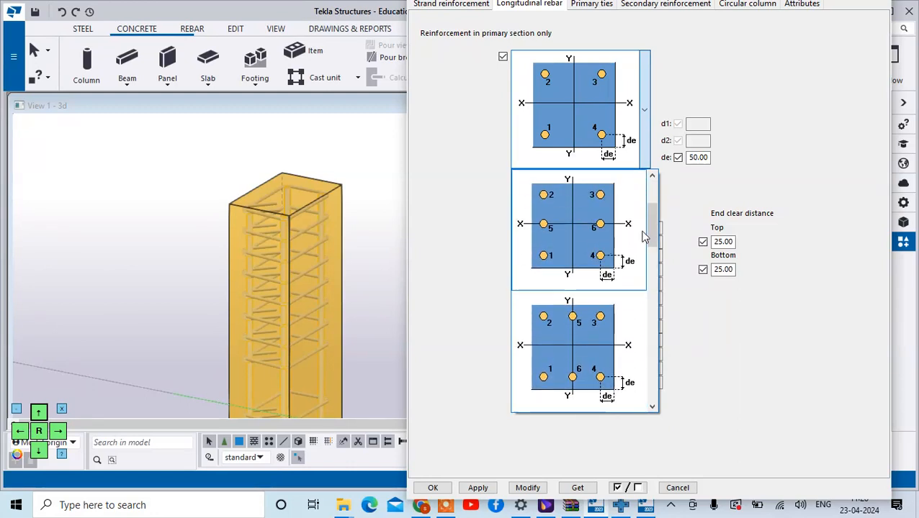
click(606, 234)
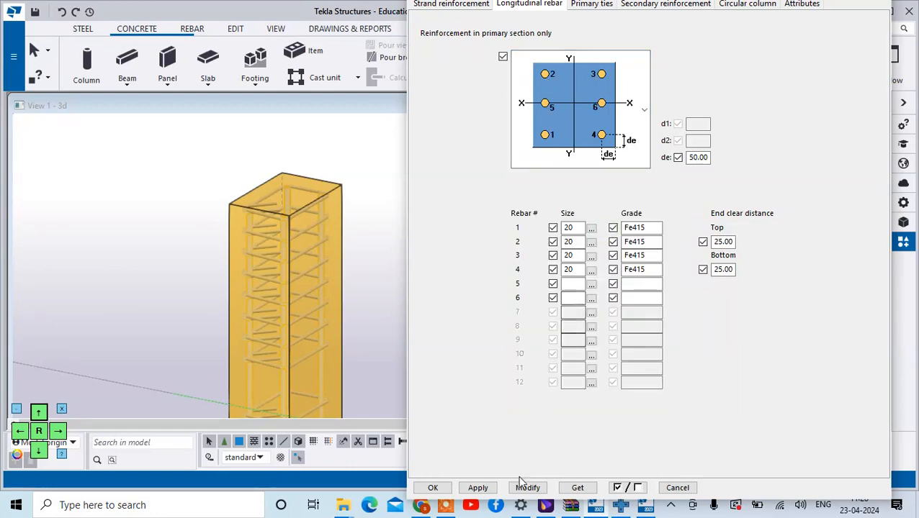
click(527, 488)
scroll(313, 237, up, 5)
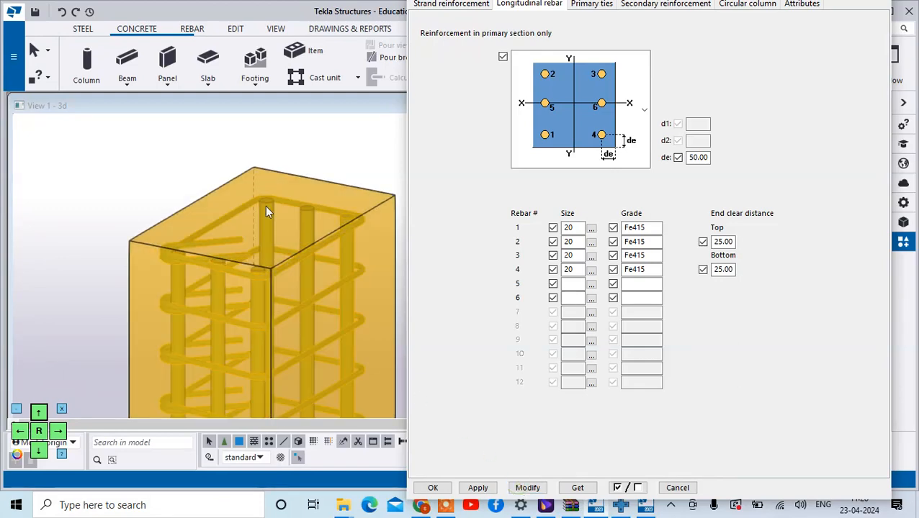
- Set the primary tie configuration to a perimeter tie with one crosstie in each direction, modify the reinforcement and inspect the column's top
click(591, 4)
click(590, 116)
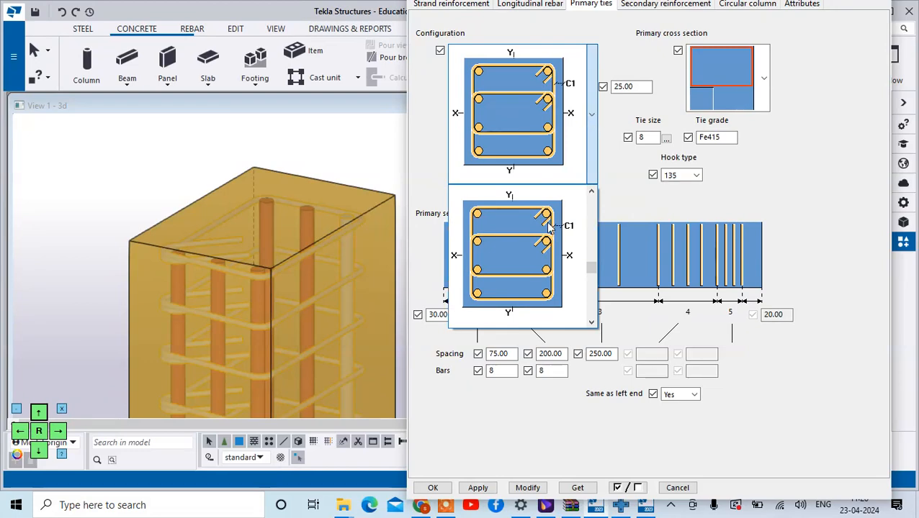
scroll(583, 236, down, 2)
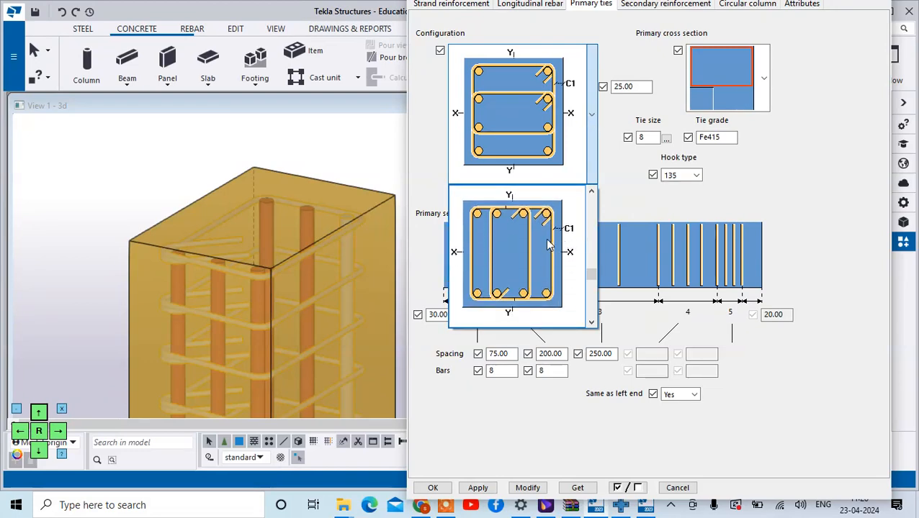
scroll(519, 226, down, 2)
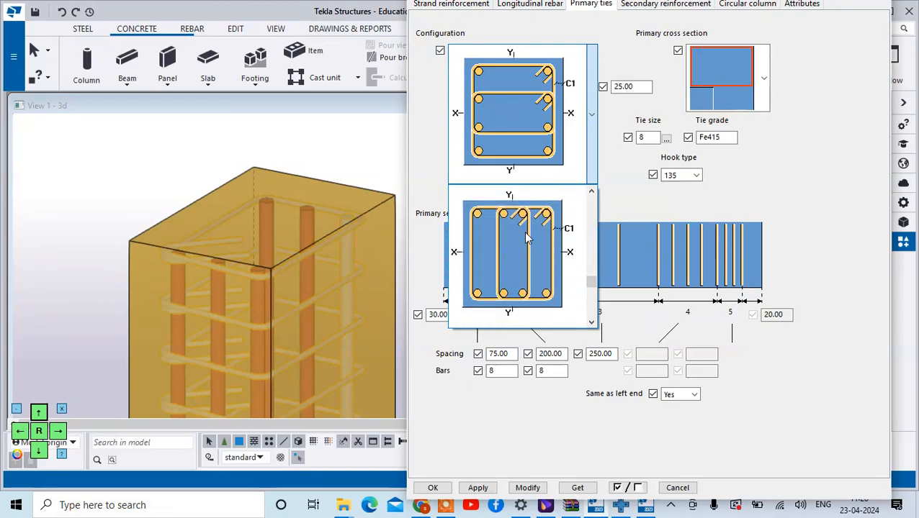
scroll(524, 232, down, 1)
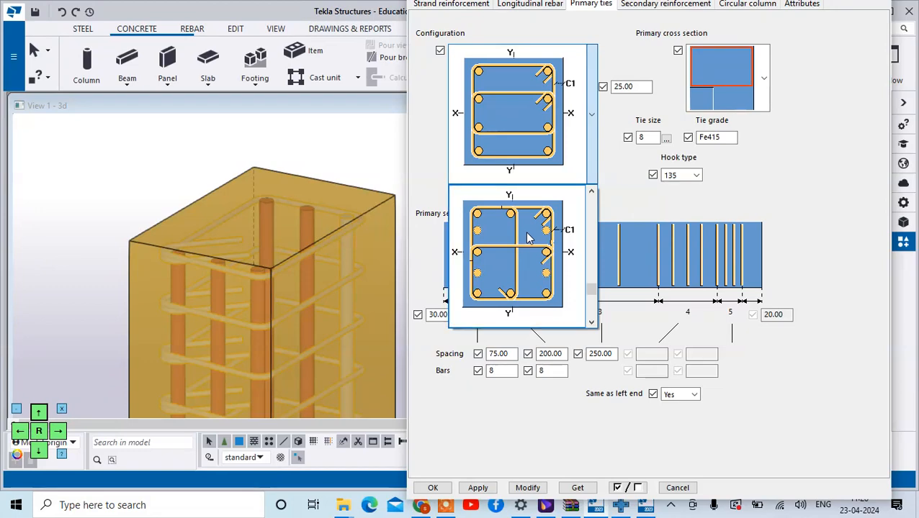
click(540, 253)
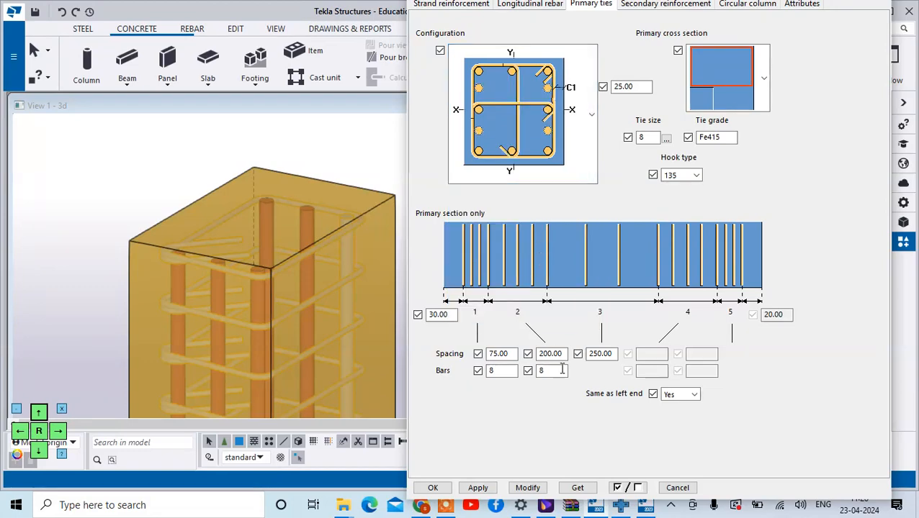
click(527, 488)
scroll(341, 280, up, 5)
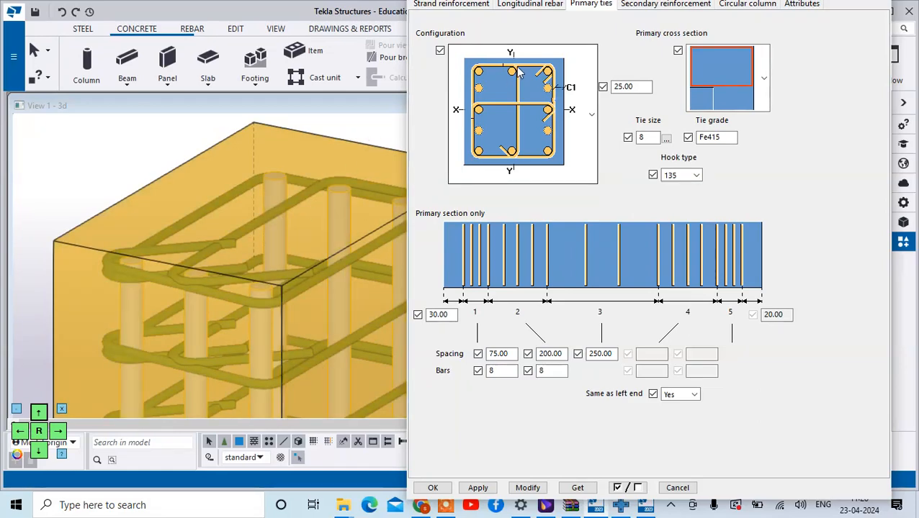
scroll(192, 175, down, 4)
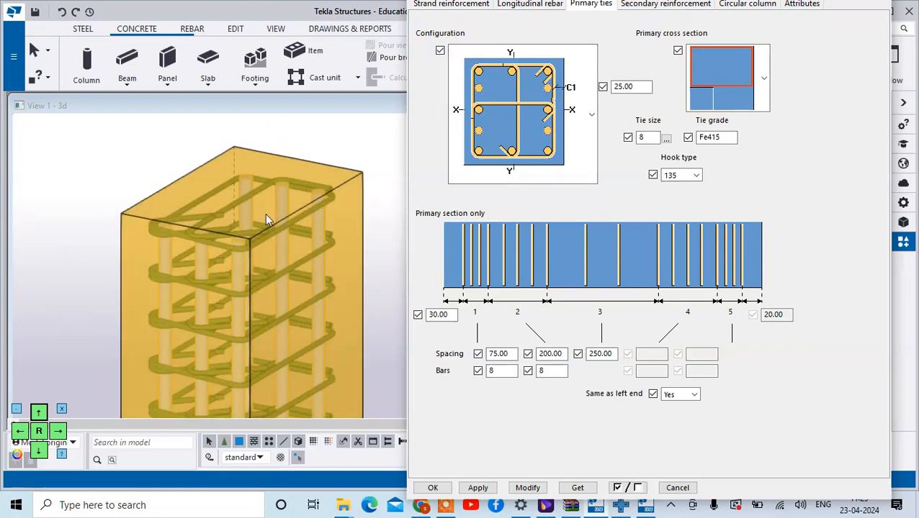
- Set the primary tie configuration to a perimeter tie with a diamond inner tie and extra Y-direction side bars, and modify the column reinforcement
click(591, 114)
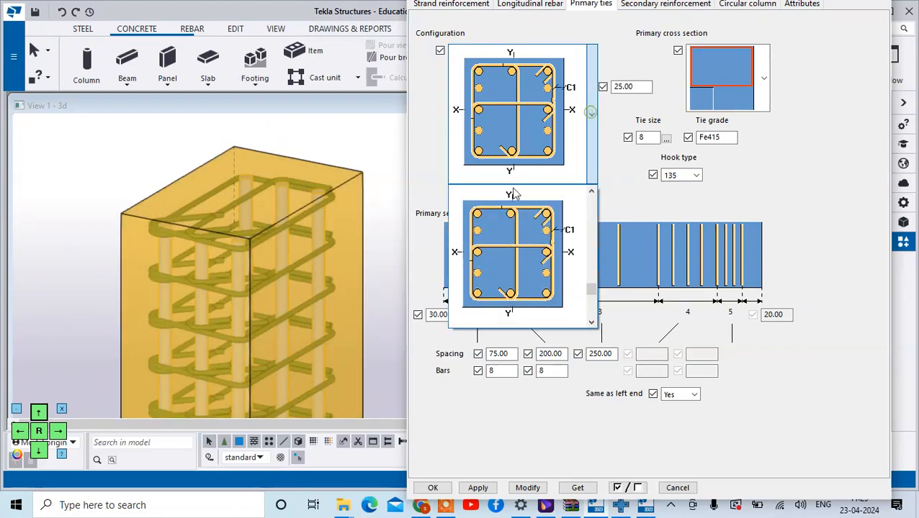
scroll(504, 245, down, 1)
scroll(511, 243, up, 1)
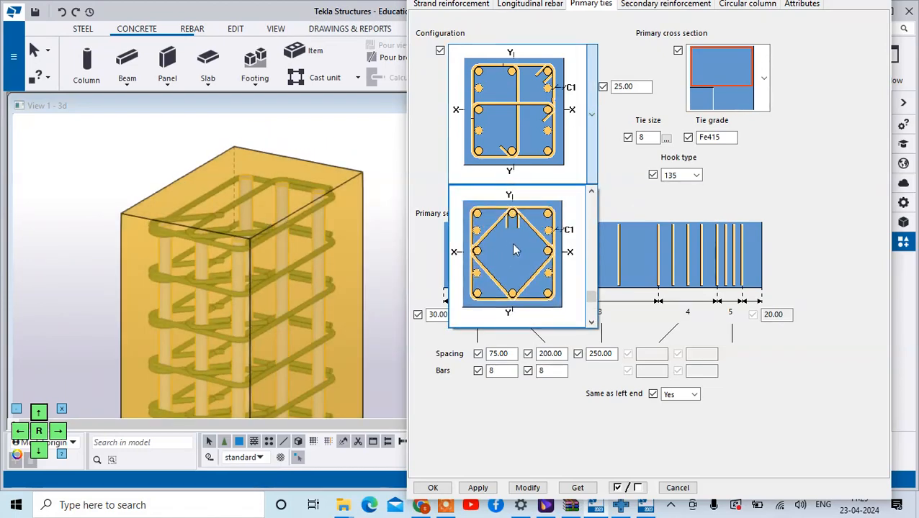
click(511, 242)
click(529, 487)
scroll(287, 188, up, 3)
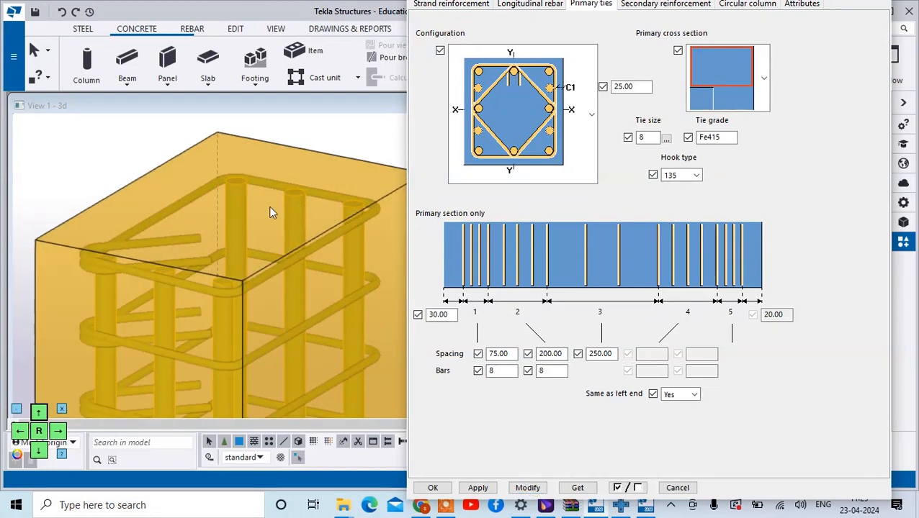
click(477, 488)
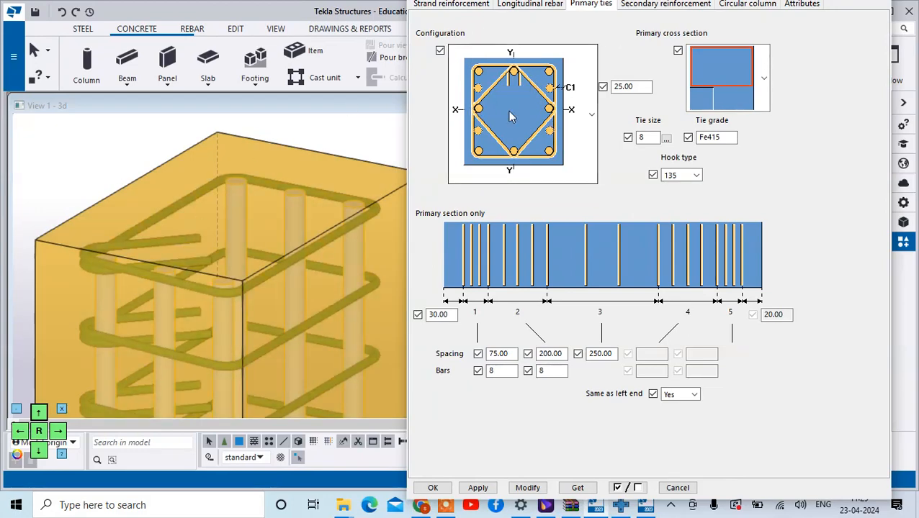
- Choose the eight-bar longitudinal layout with four bars along each Y-direction side, spaced by d1
click(529, 5)
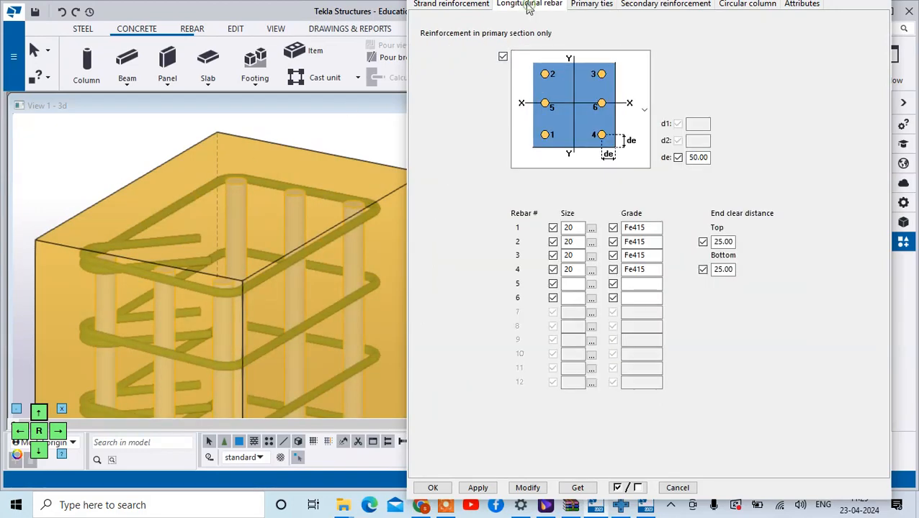
click(641, 115)
scroll(581, 261, down, 5)
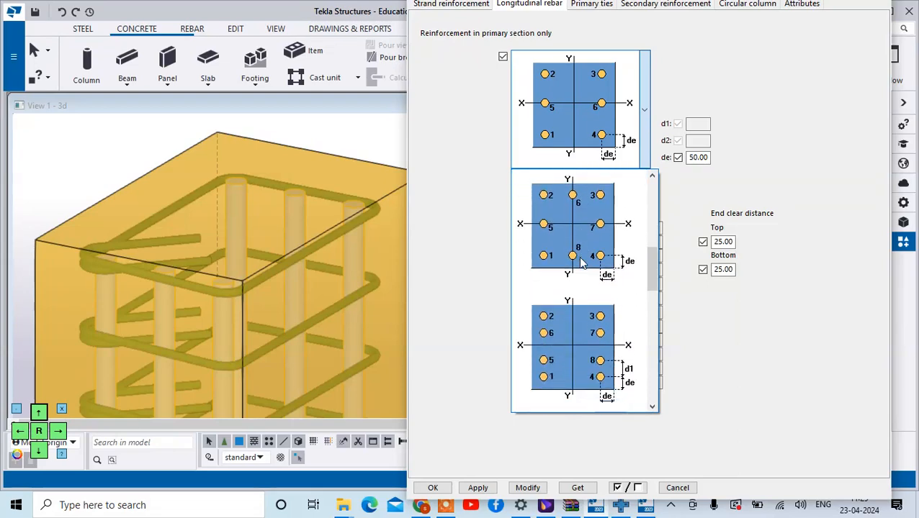
scroll(573, 343, down, 3)
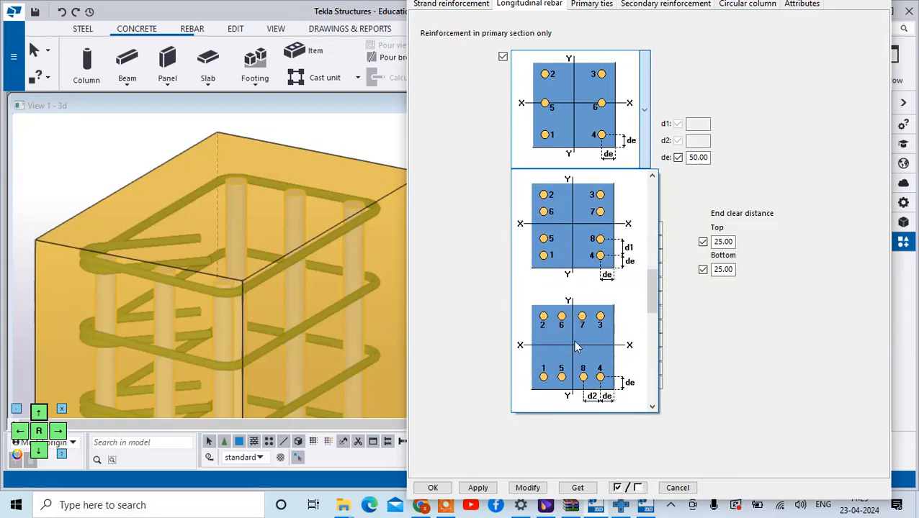
scroll(574, 347, down, 6)
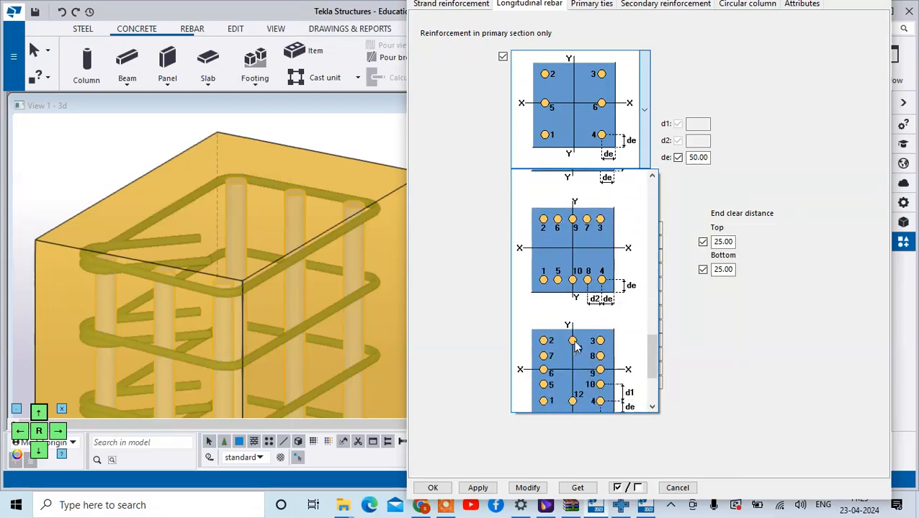
scroll(574, 344, up, 3)
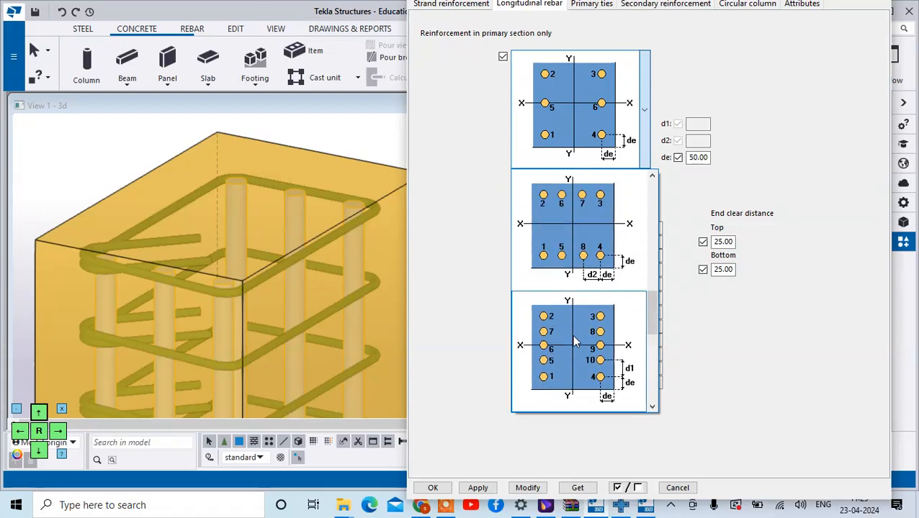
scroll(594, 245, up, 3)
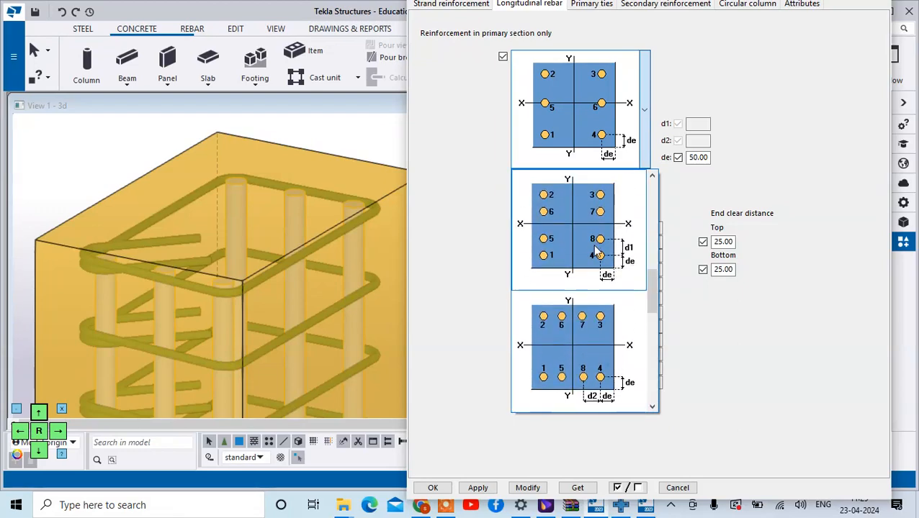
click(596, 250)
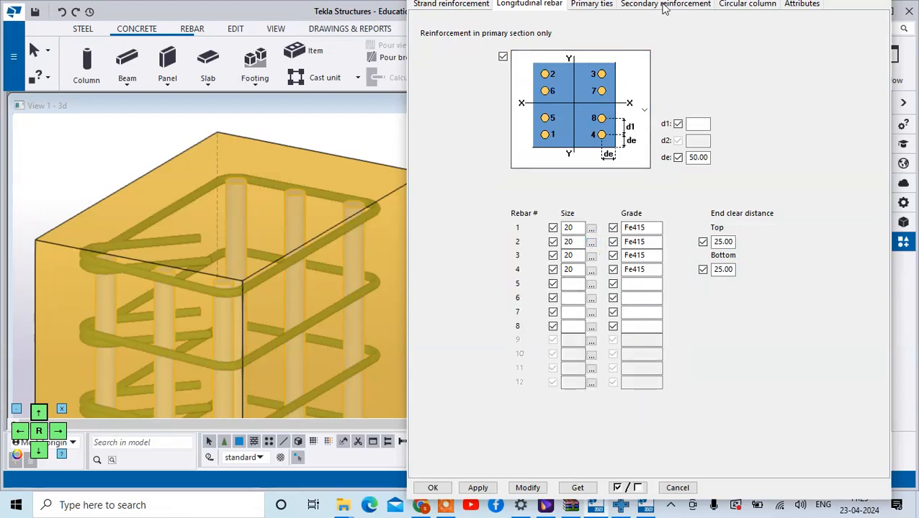
- Set the primary ties to a perimeter tie with an inner rectangular tie around the two middle bar pairs, modify, and inspect the column's top
click(591, 3)
click(590, 118)
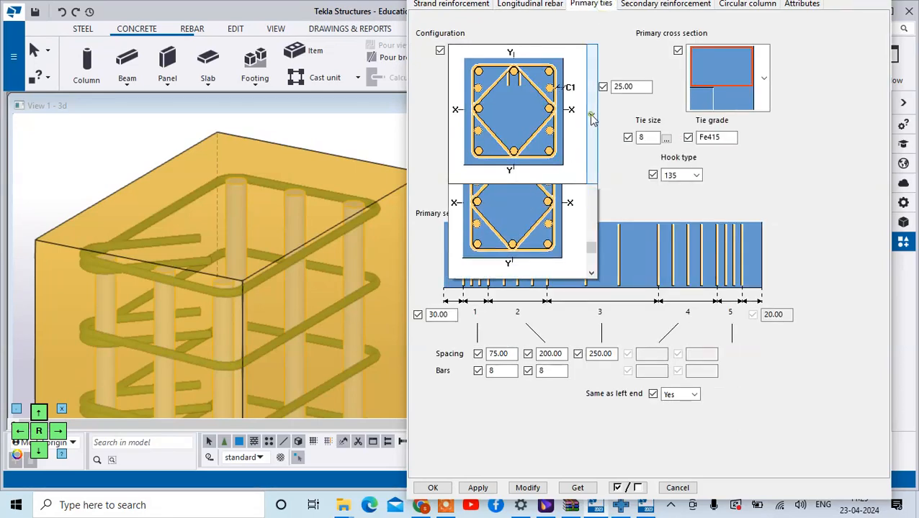
scroll(497, 214, down, 2)
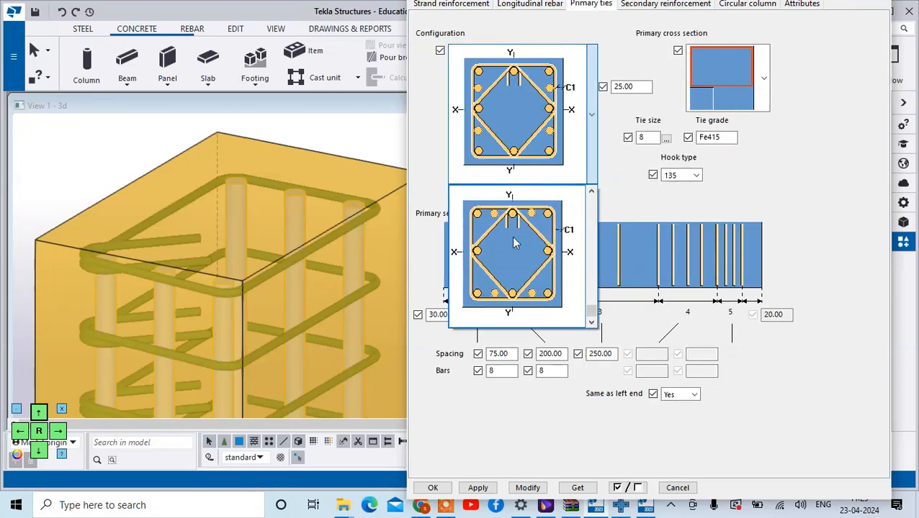
scroll(514, 243, down, 4)
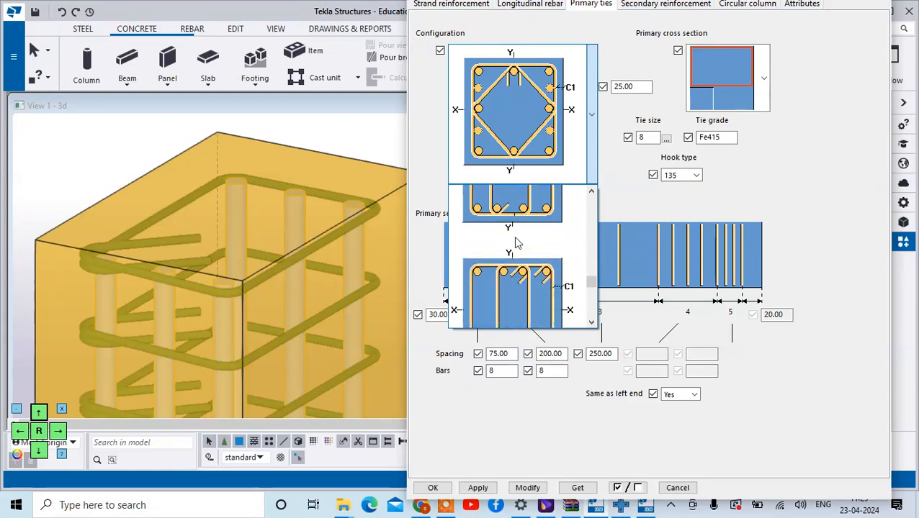
scroll(516, 244, down, 1)
click(516, 239)
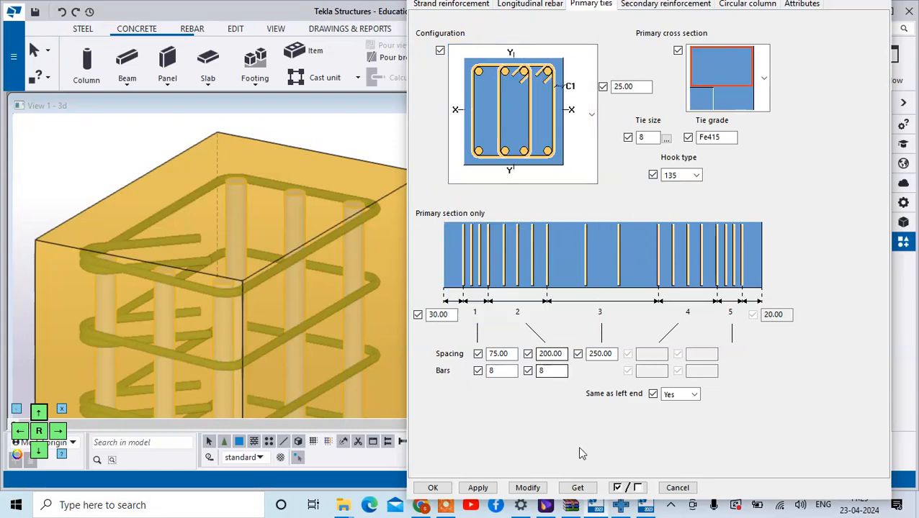
click(531, 488)
scroll(205, 257, up, 5)
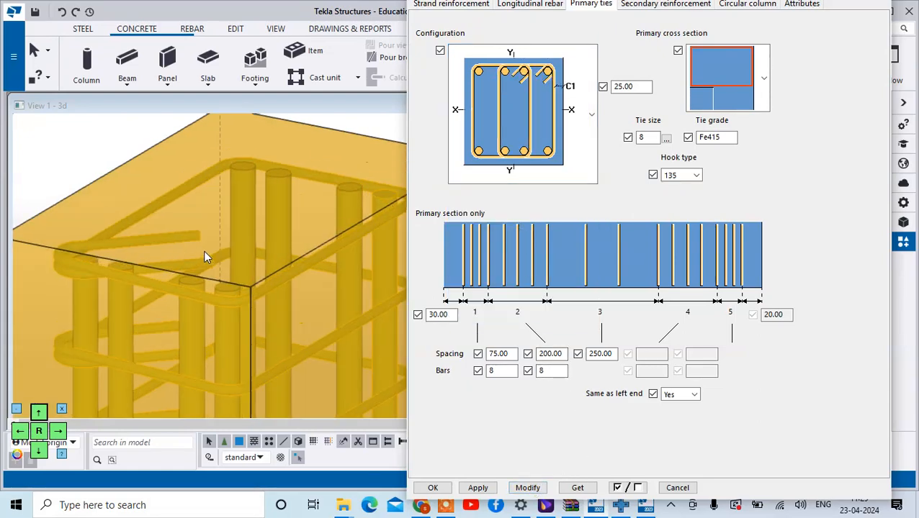
scroll(262, 245, up, 3)
scroll(263, 245, down, 6)
scroll(266, 238, down, 2)
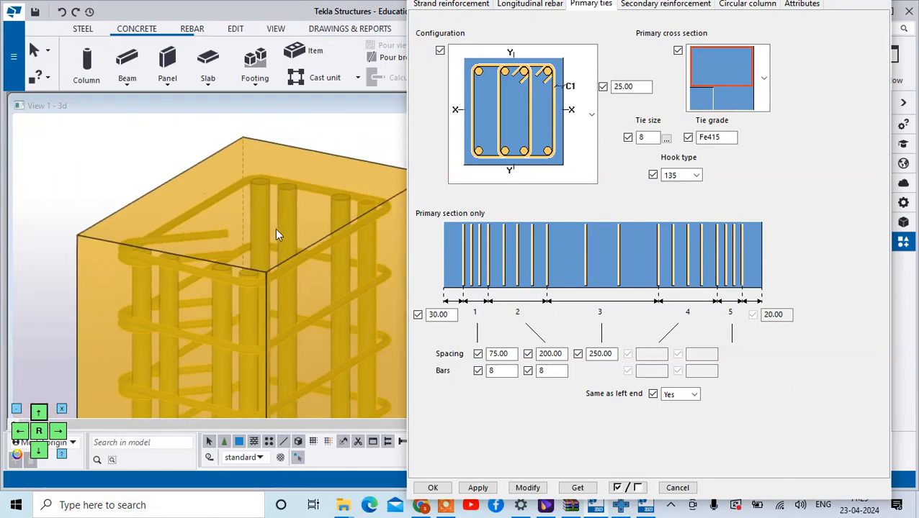
scroll(320, 212, up, 1)
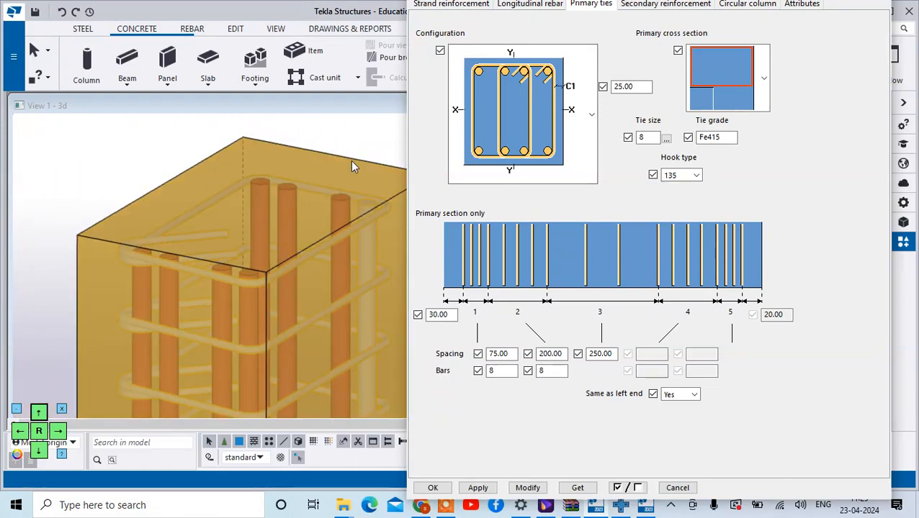
- Set the longitudinal bars to the four-corner-bar layout and modify the column reinforcement
click(513, 5)
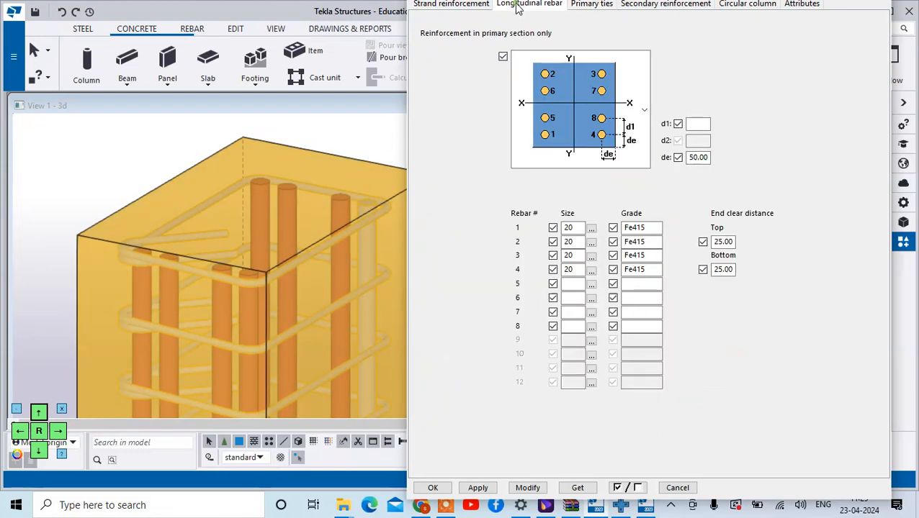
click(635, 110)
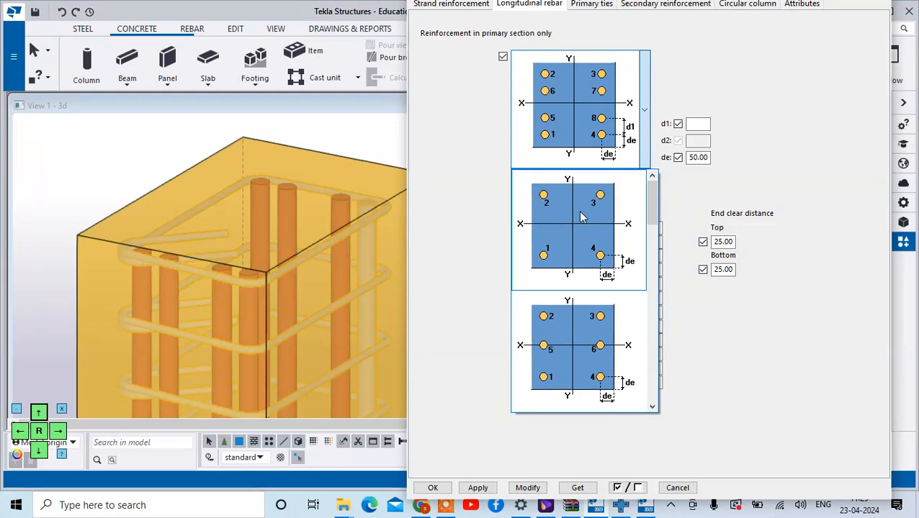
click(583, 217)
click(528, 488)
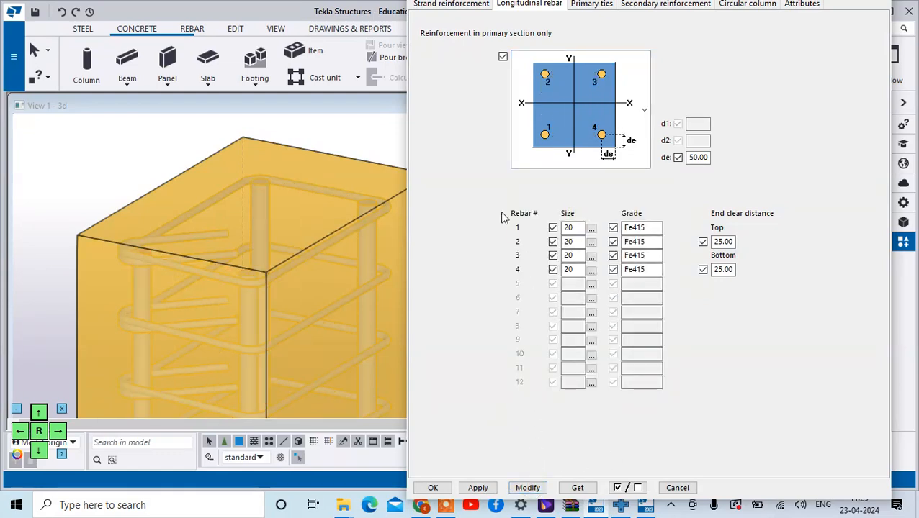
- Set the primary tie configuration to a single perimeter tie around the four corner bars and modify the column reinforcement
click(591, 4)
click(582, 112)
scroll(529, 228, up, 4)
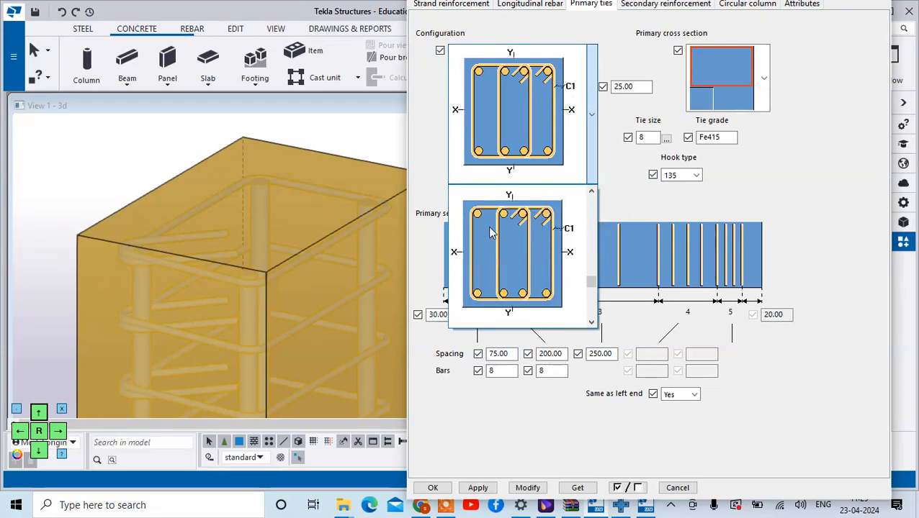
scroll(524, 249, up, 1)
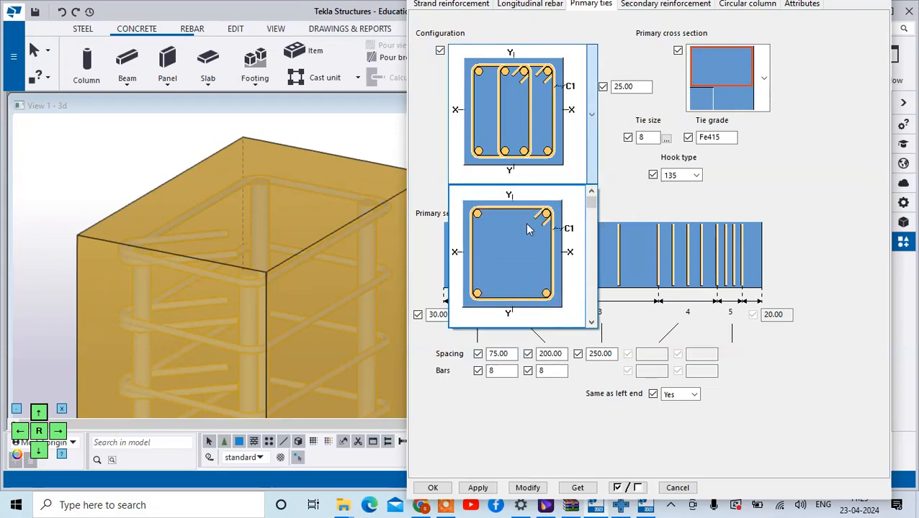
click(530, 226)
click(528, 488)
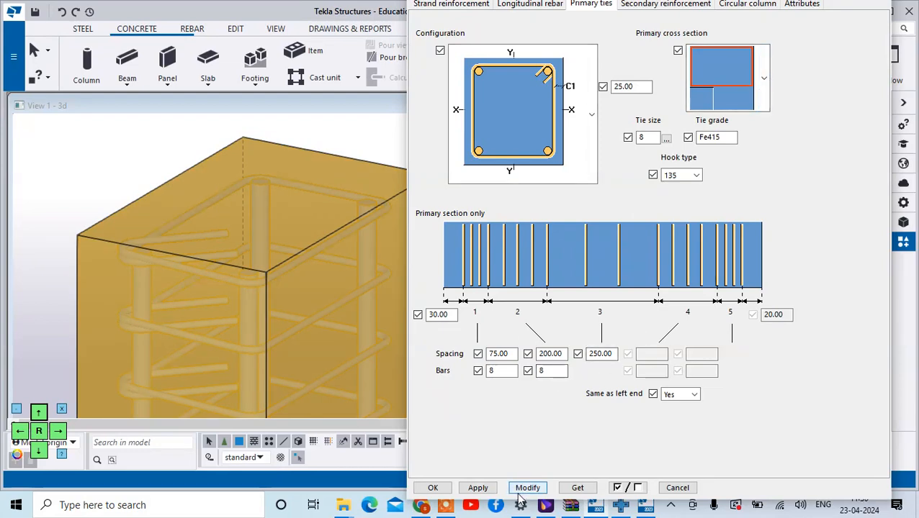
- Modify the column with the current four-bar reinforcement settings, apply them and close the component's settings
click(527, 489)
click(478, 488)
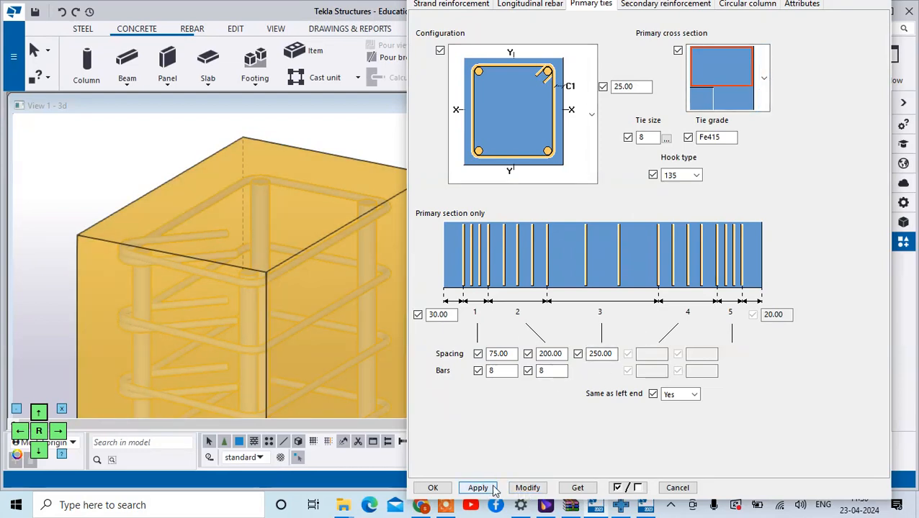
click(433, 488)
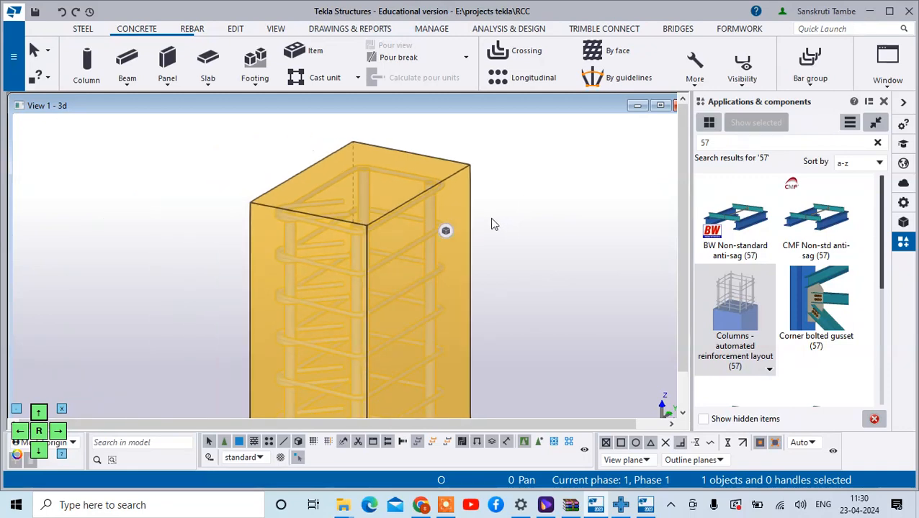
scroll(491, 224, down, 8)
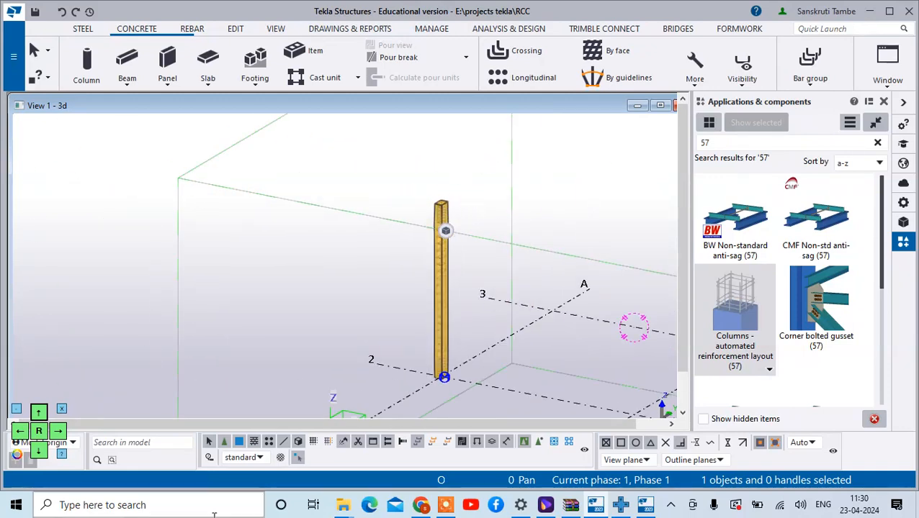
scroll(468, 302, up, 6)
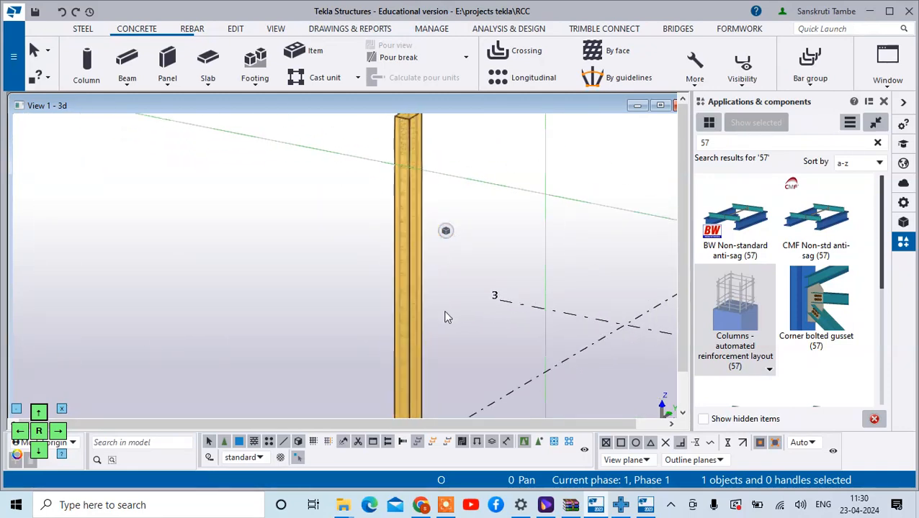
scroll(445, 313, down, 2)
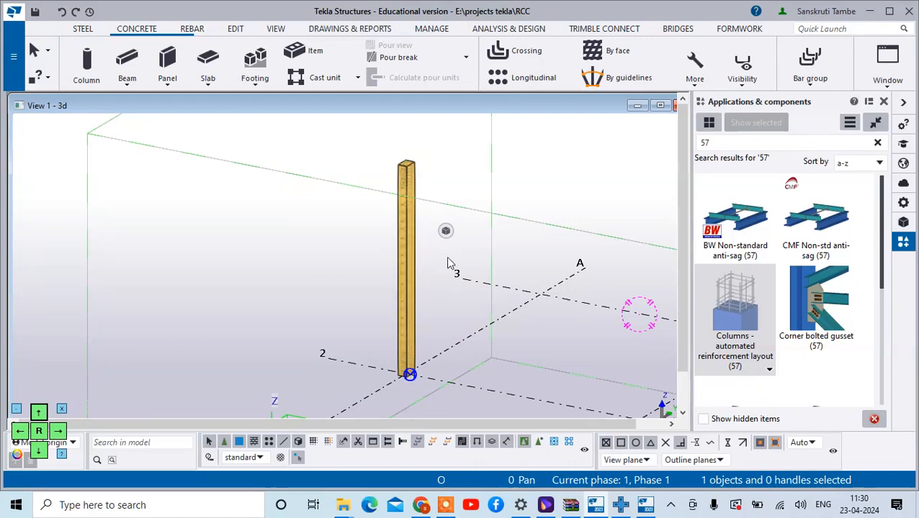
right_click(408, 262)
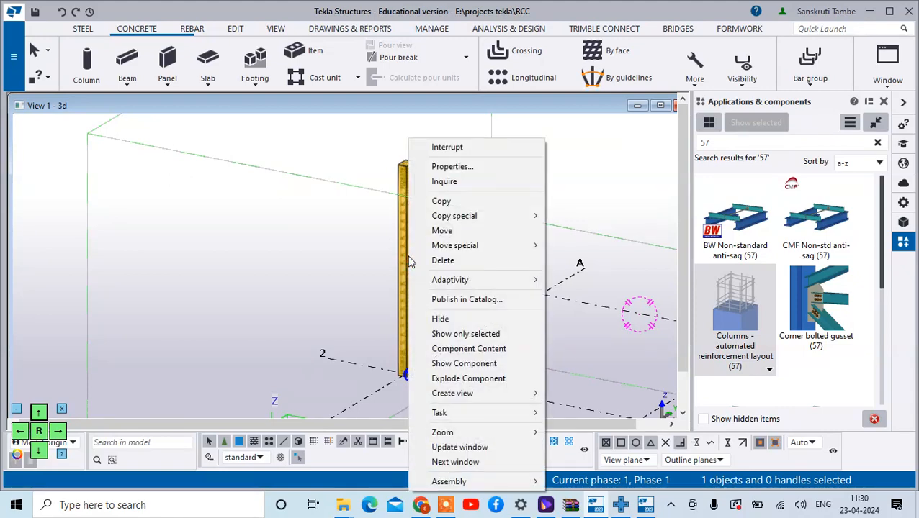
mouse_move(444, 395)
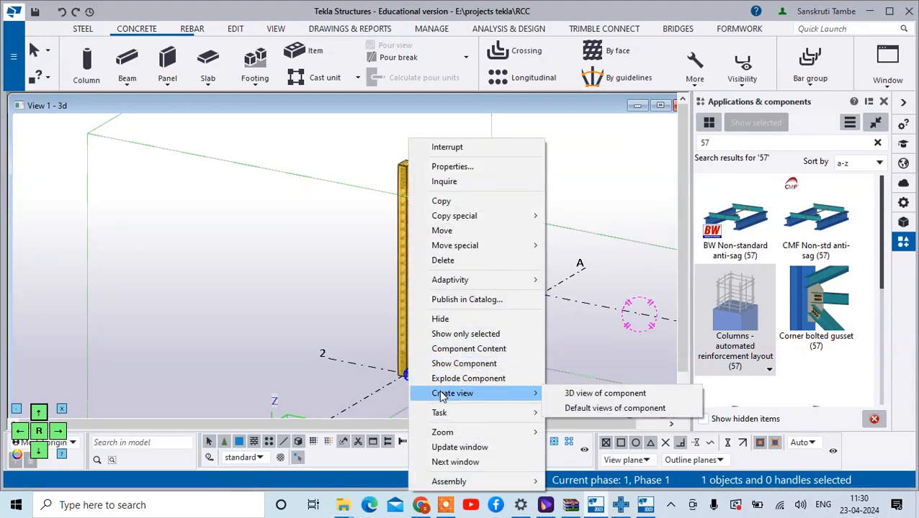
click(327, 342)
right_click(299, 258)
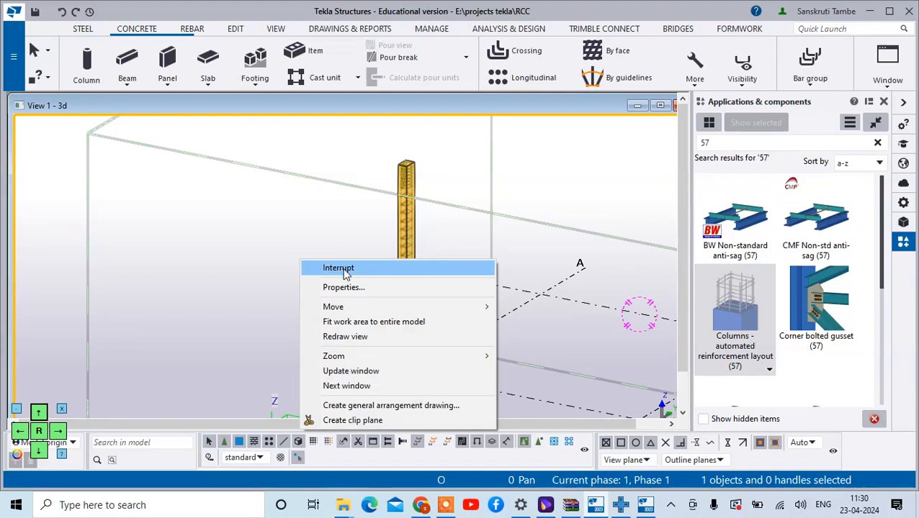
click(309, 268)
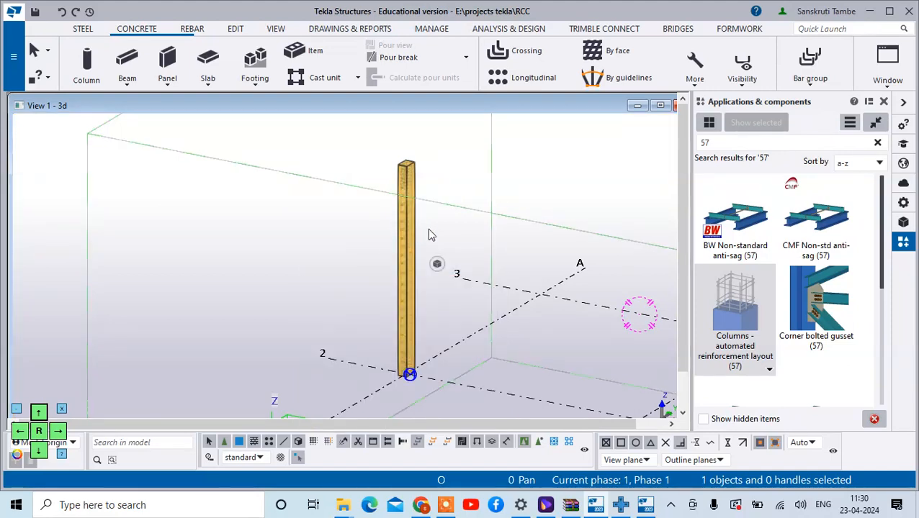
- Create a fabrication drawing of the column from the applied settings, performing the required numbering and saving the numbers
click(415, 234)
right_click(415, 234)
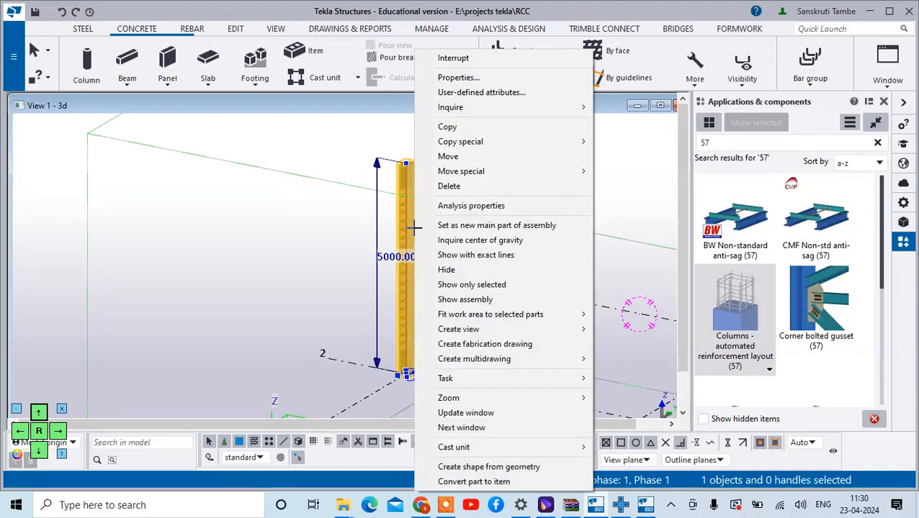
click(505, 344)
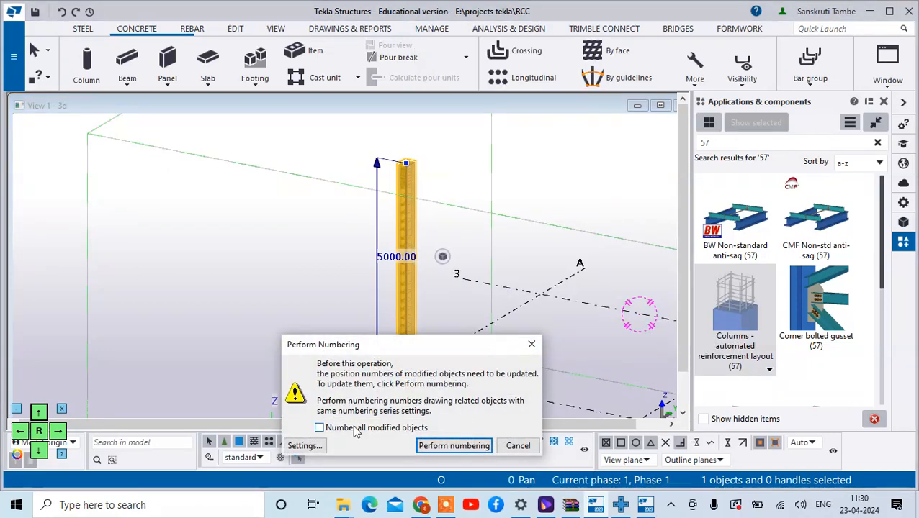
click(454, 445)
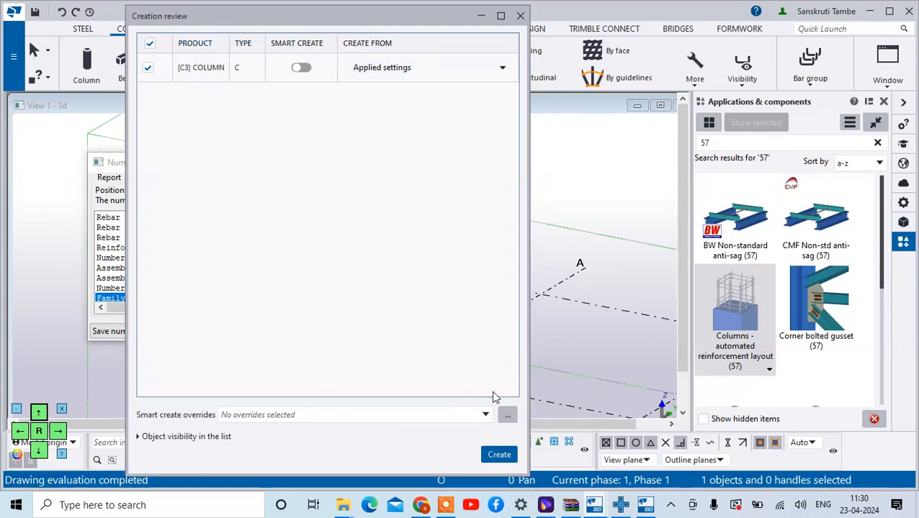
click(507, 461)
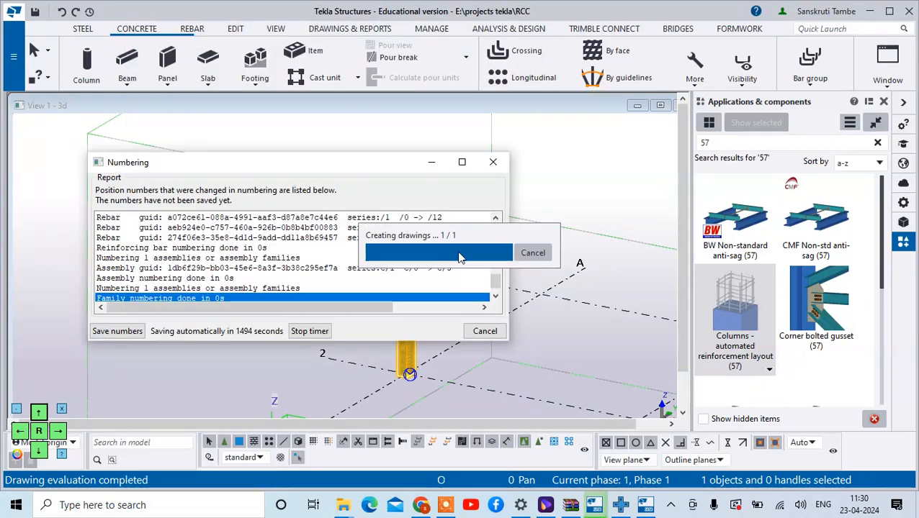
click(129, 332)
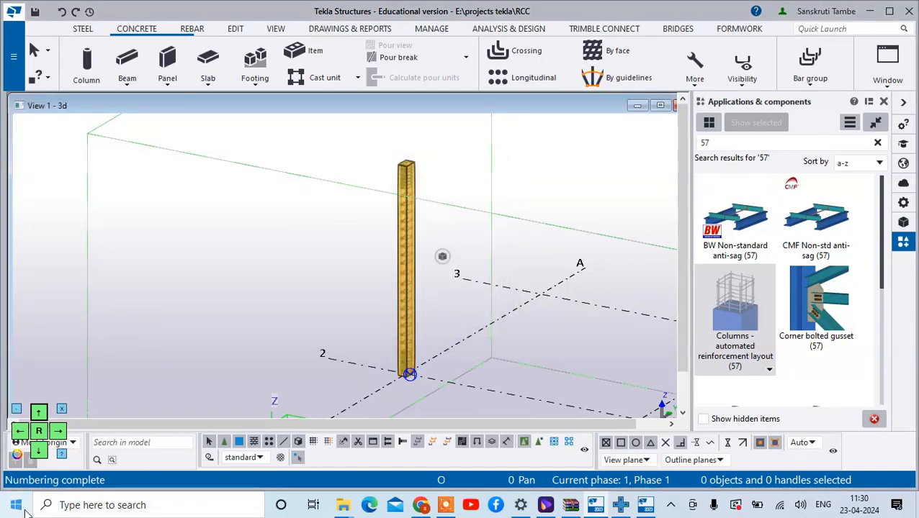
- Open the column's cast unit drawing C.3 - 1 from the document list and maximize its window
click(368, 29)
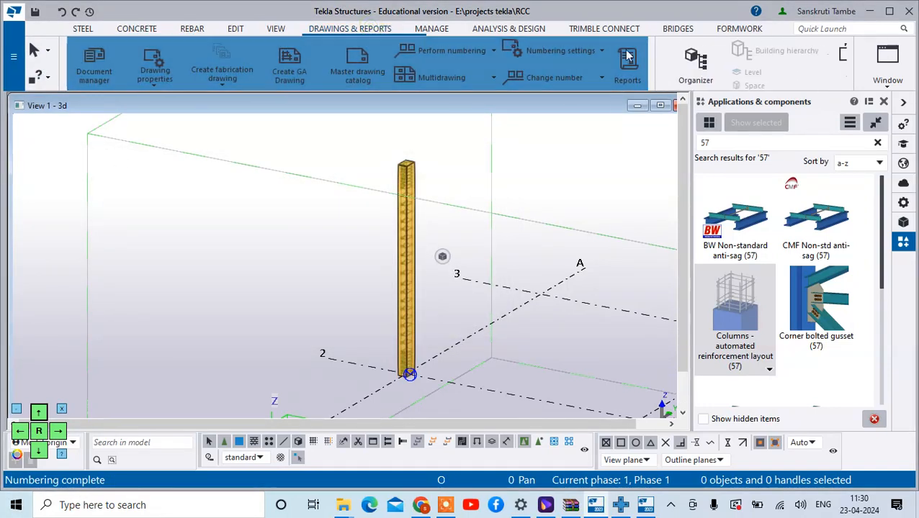
click(101, 69)
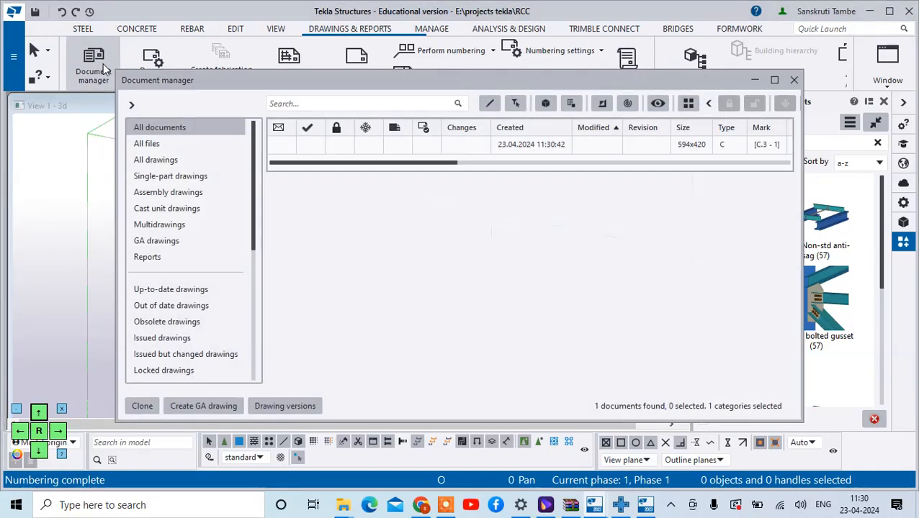
double_click(534, 144)
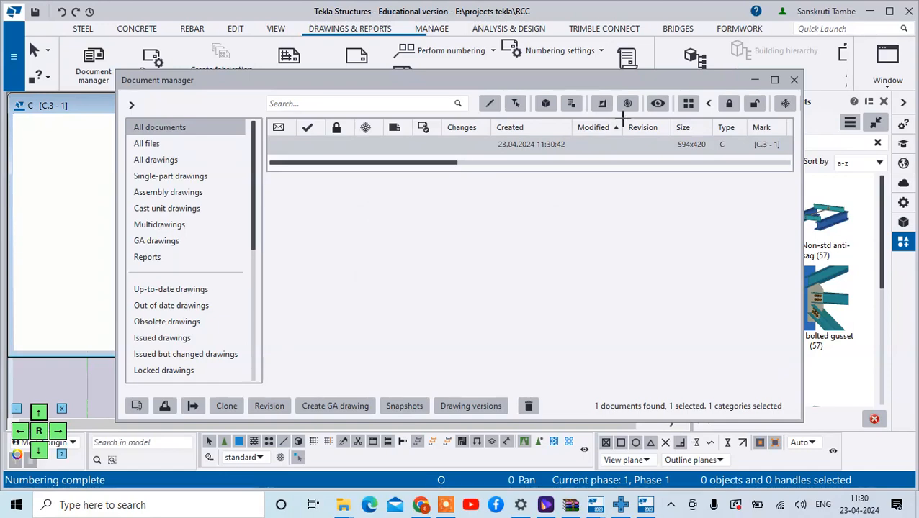
click(793, 80)
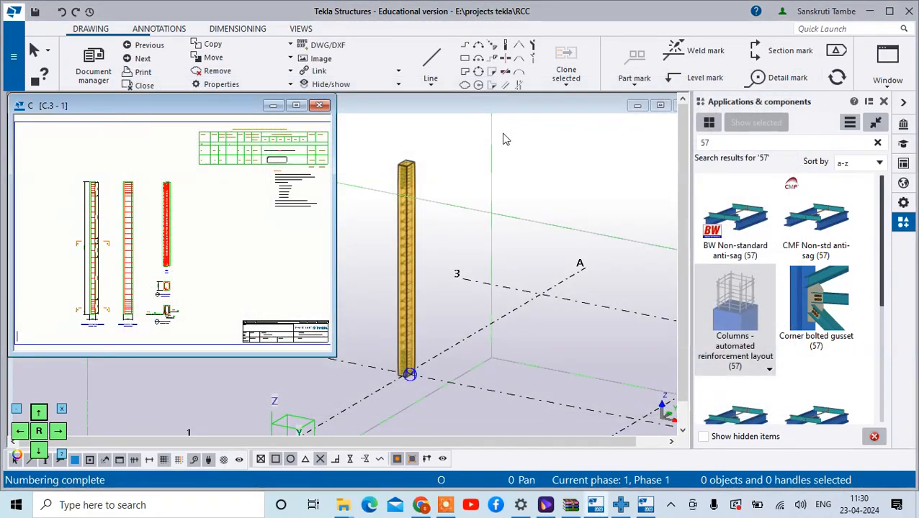
click(296, 105)
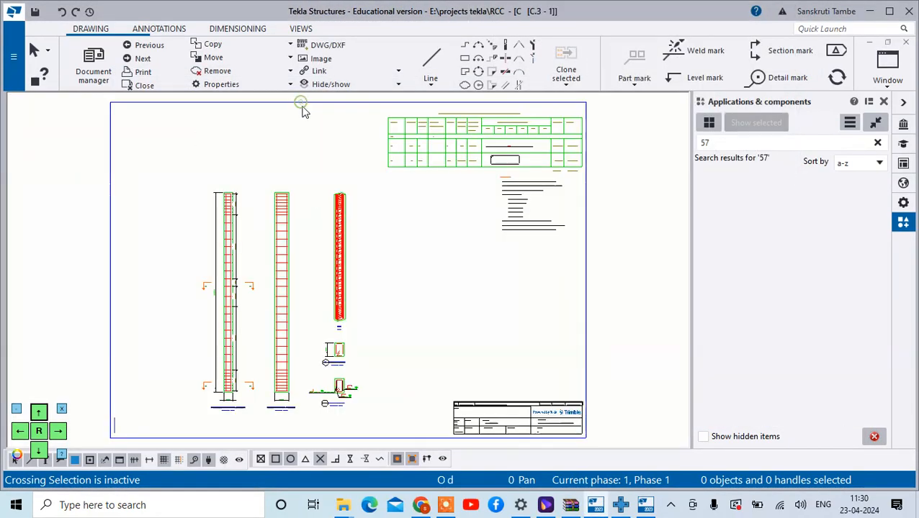
- Examine the column drawing's front and top views, tie spacing dimensions, and sections A and B with their bar marks
scroll(238, 410, up, 5)
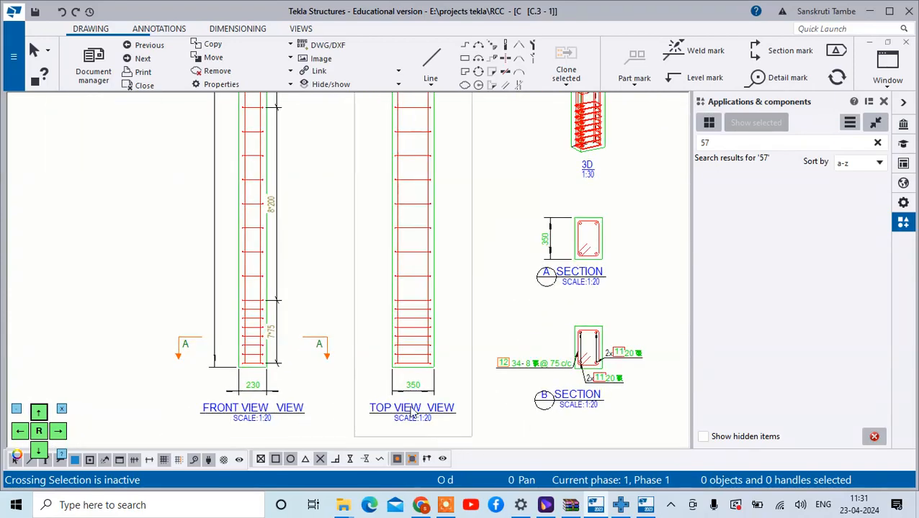
scroll(373, 395, down, 3)
scroll(542, 396, up, 6)
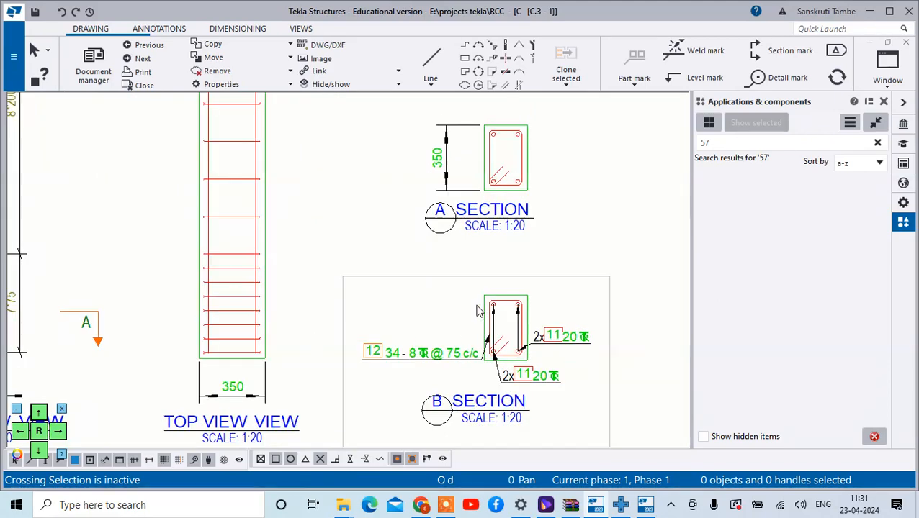
scroll(476, 311, down, 2)
scroll(174, 269, down, 4)
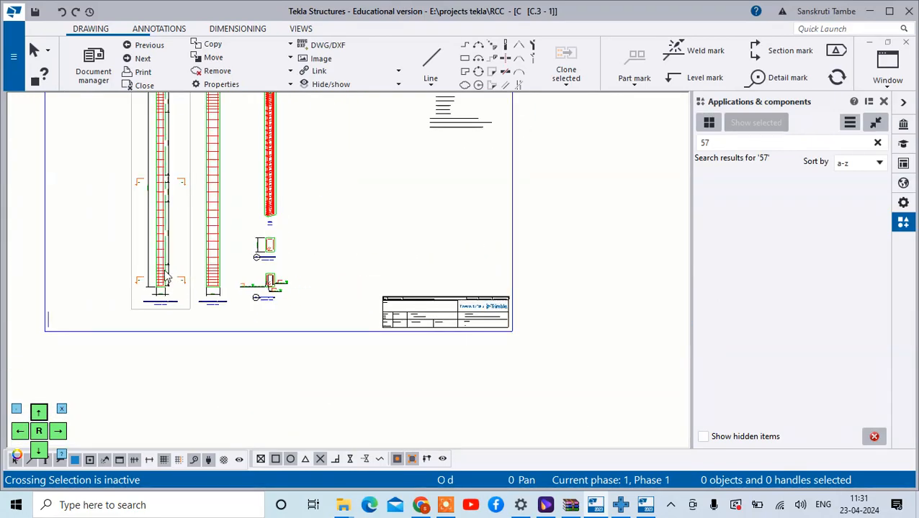
scroll(167, 270, down, 3)
scroll(151, 216, up, 9)
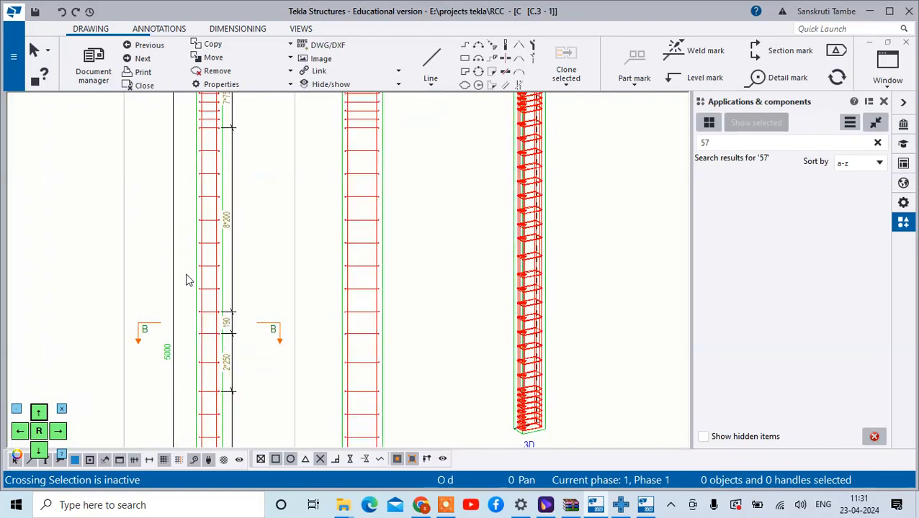
scroll(189, 302, up, 1)
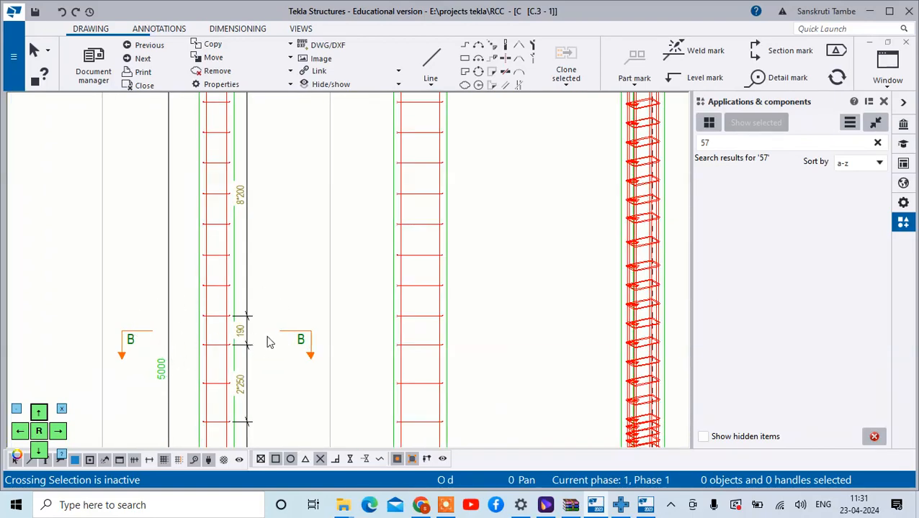
scroll(266, 346, down, 2)
scroll(254, 216, up, 1)
scroll(245, 288, down, 4)
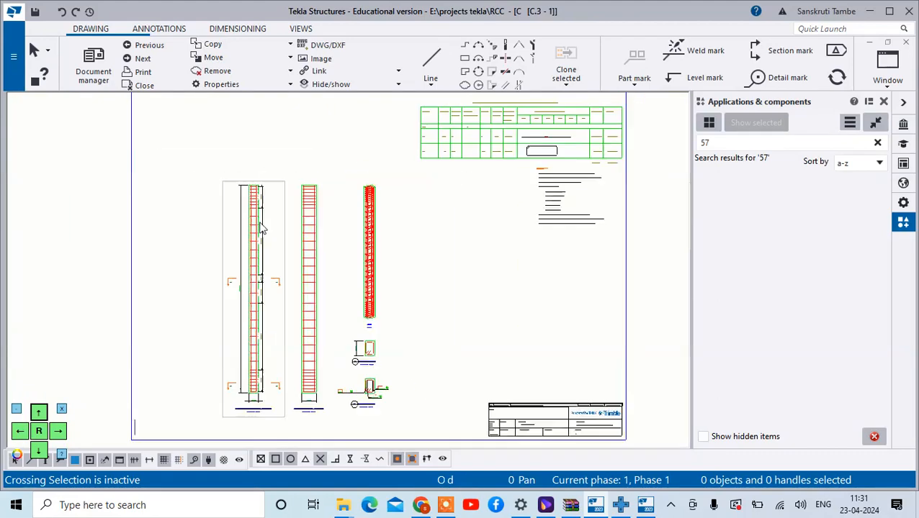
scroll(233, 354, up, 3)
scroll(233, 354, up, 2)
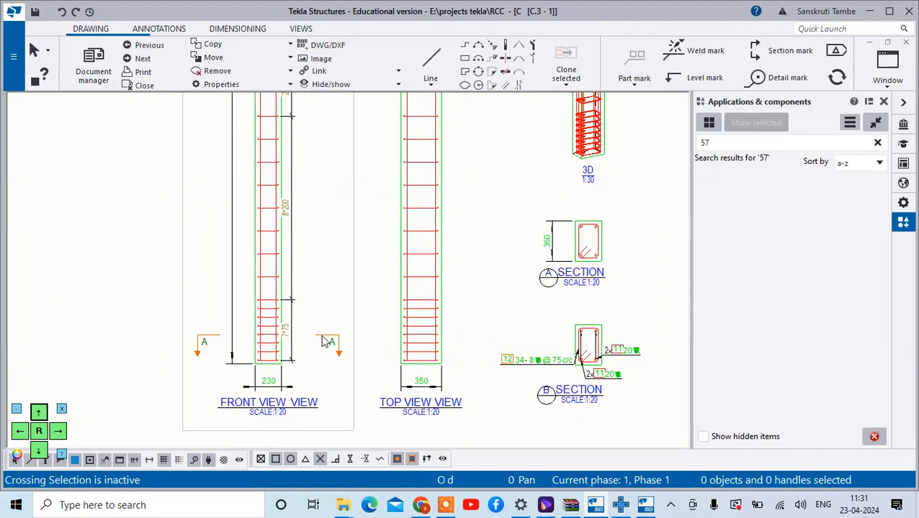
- Move both ends of the section A cut mark closer to the column in the front view
click(331, 341)
drag(331, 341, 314, 335)
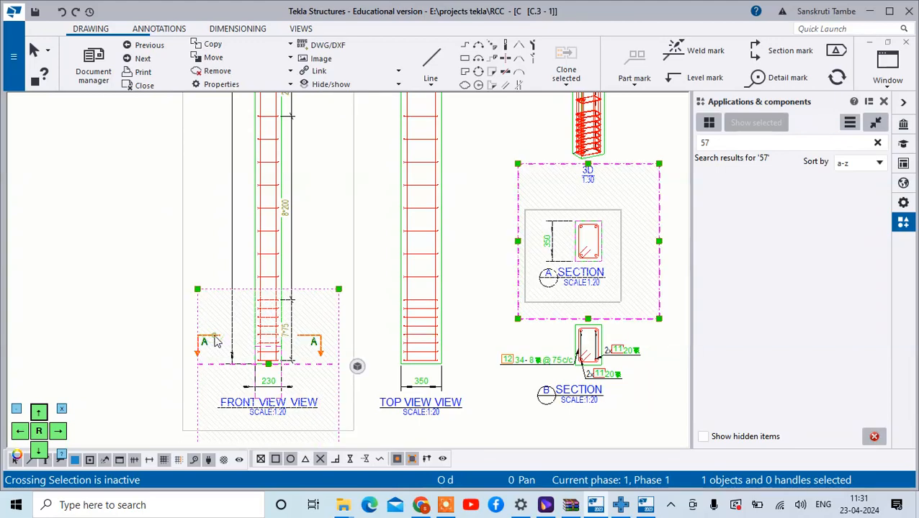
mouse_move(216, 341)
mouse_down()
mouse_move(239, 336)
mouse_move(250, 344)
mouse_up()
scroll(286, 283, up, 2)
click(346, 244)
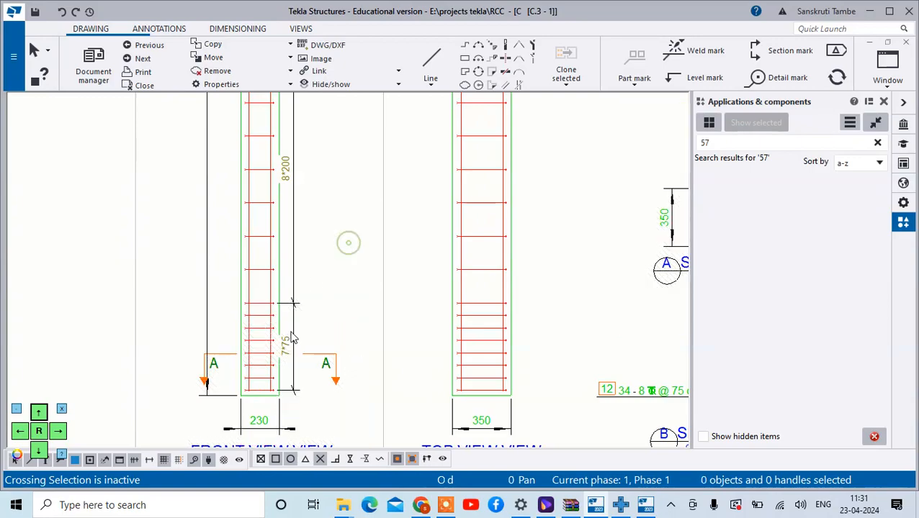
- Add a horizontal dimension across the column's width just above the section A view
scroll(434, 287, down, 5)
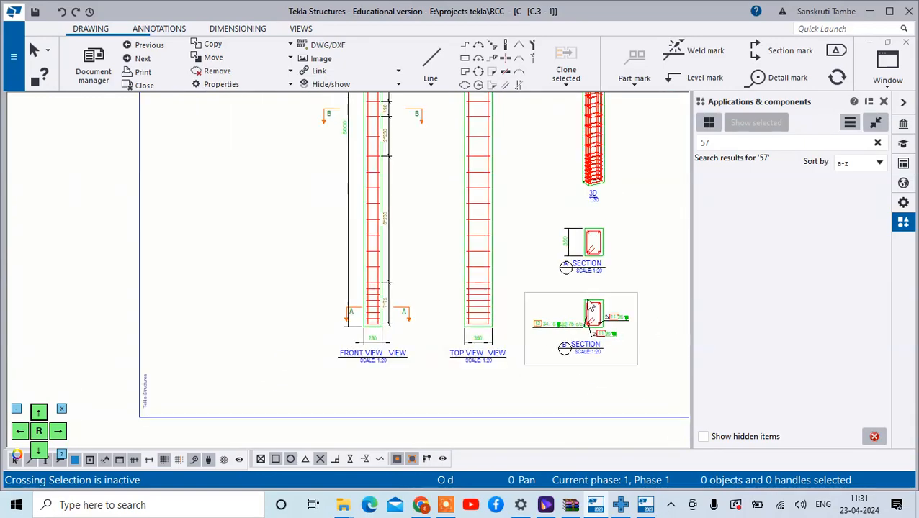
scroll(610, 258, up, 3)
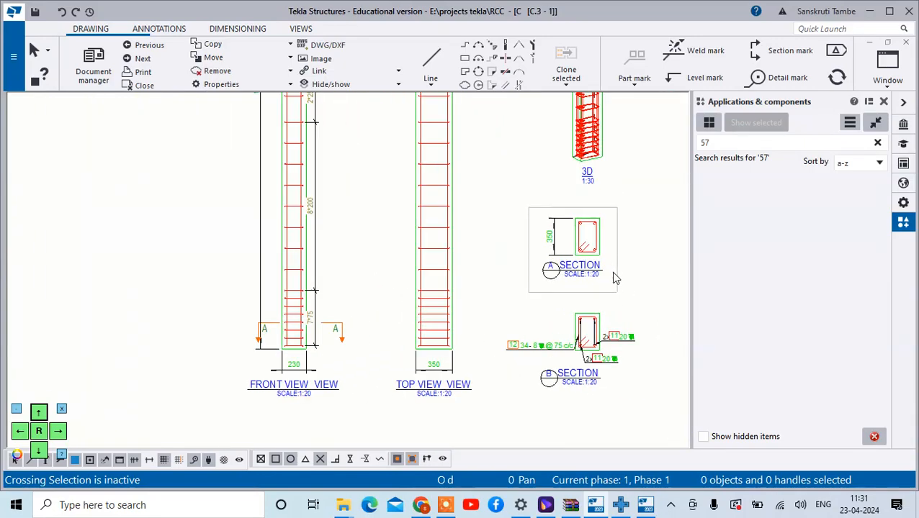
scroll(601, 380, up, 1)
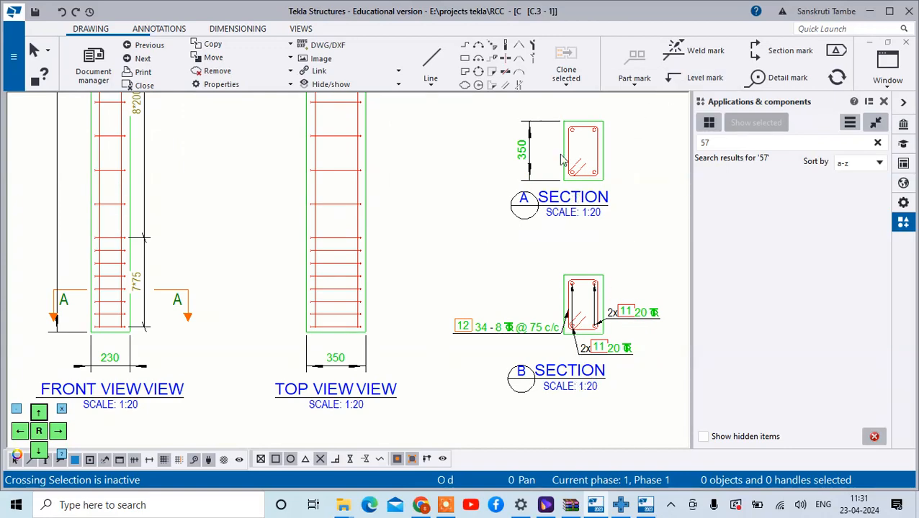
scroll(553, 143, up, 1)
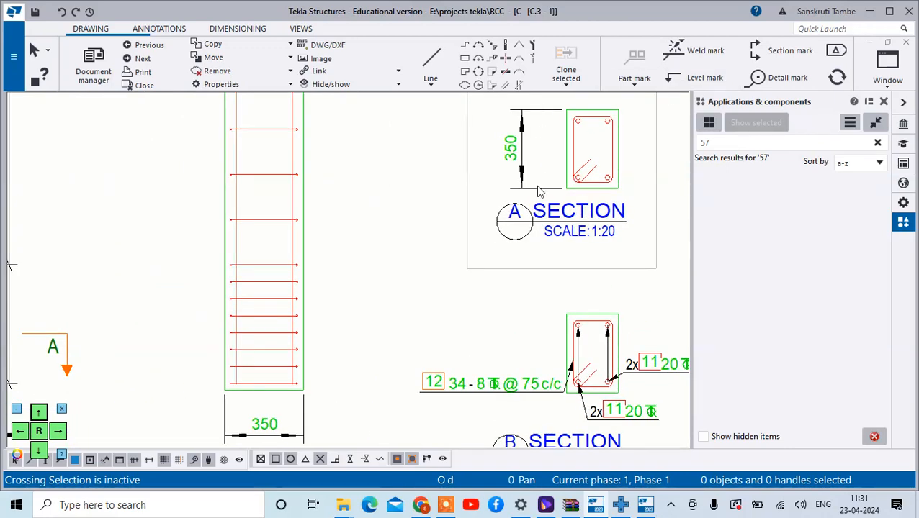
scroll(560, 163, down, 1)
scroll(597, 129, up, 3)
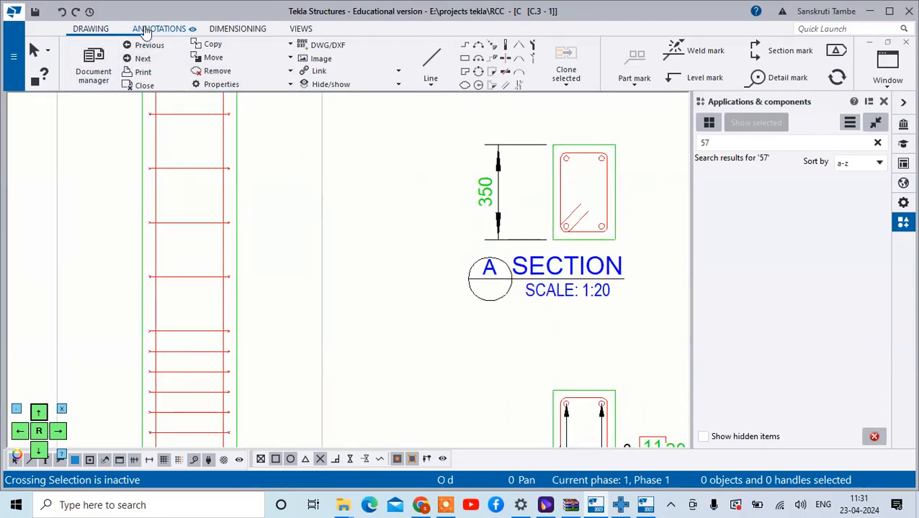
click(225, 32)
click(109, 65)
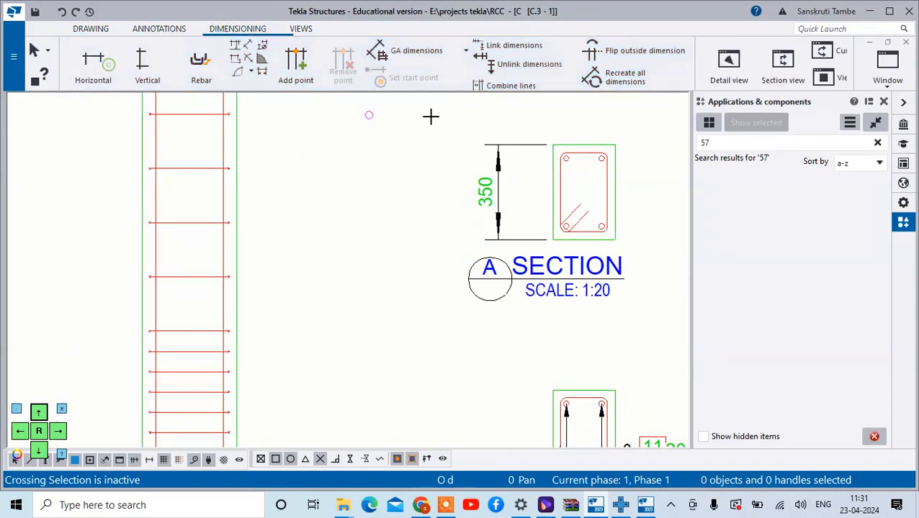
click(552, 145)
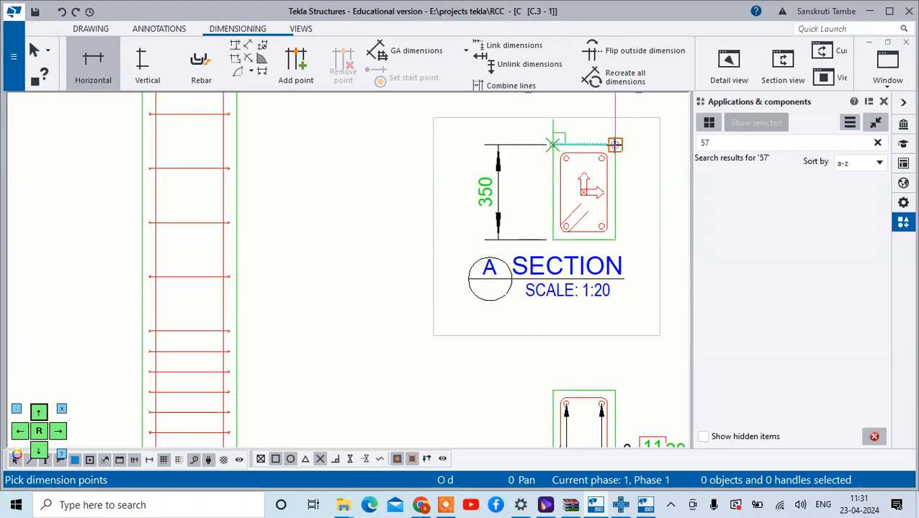
click(615, 144)
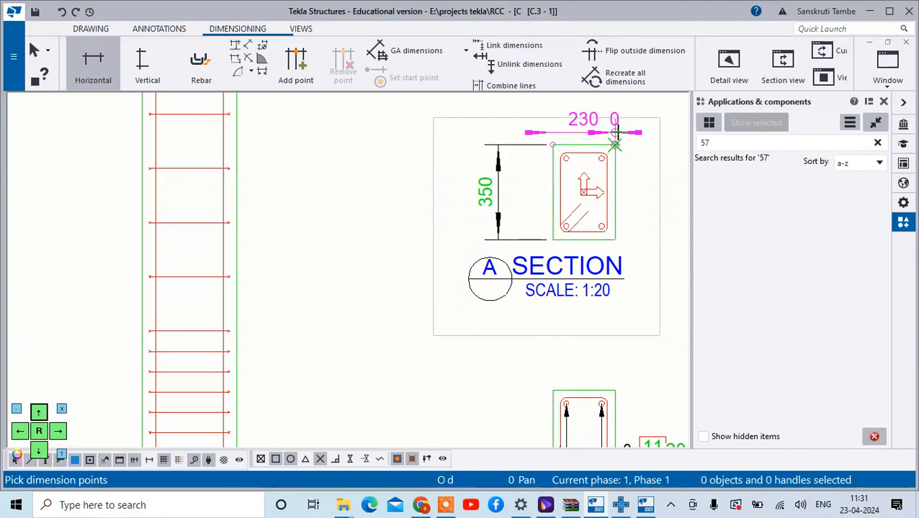
middle_click(615, 133)
click(614, 133)
right_click(645, 188)
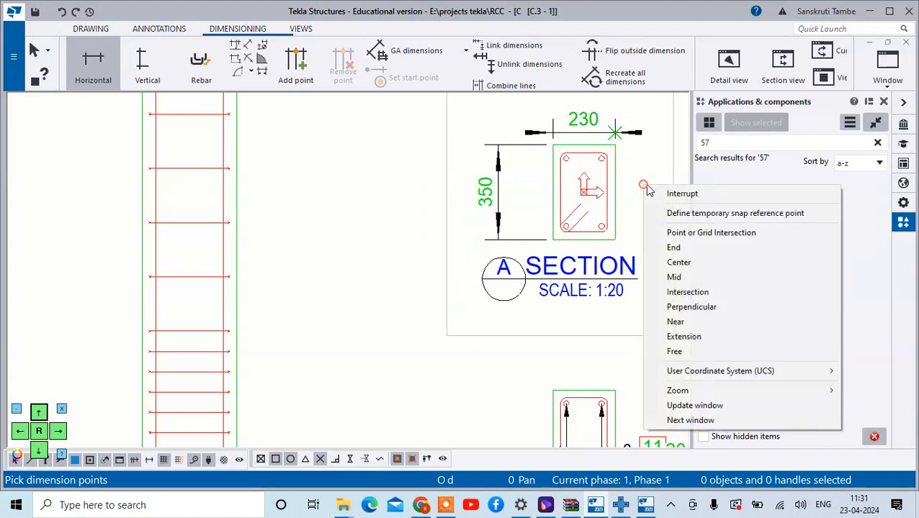
click(652, 193)
- Add a mark to the tie in section A using the applied mark properties
scroll(587, 229, up, 1)
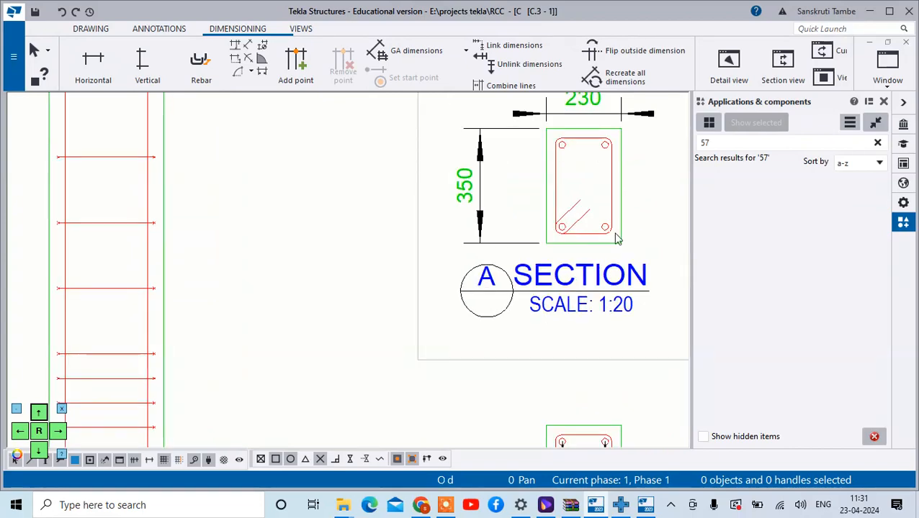
scroll(589, 244, down, 3)
scroll(595, 215, up, 3)
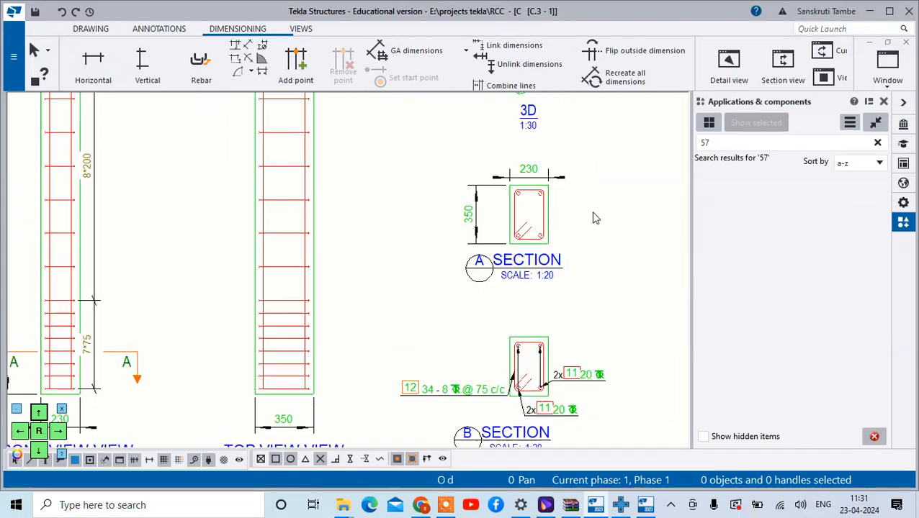
click(534, 222)
right_click(532, 218)
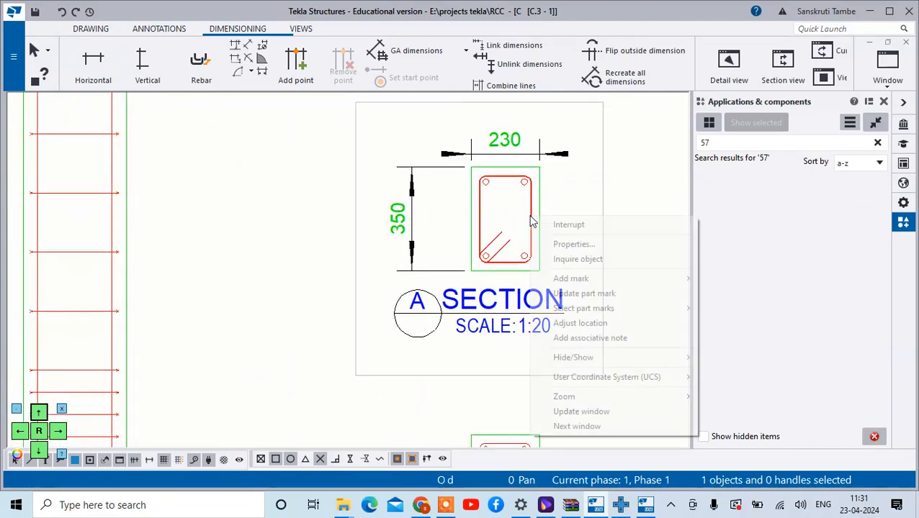
click(618, 294)
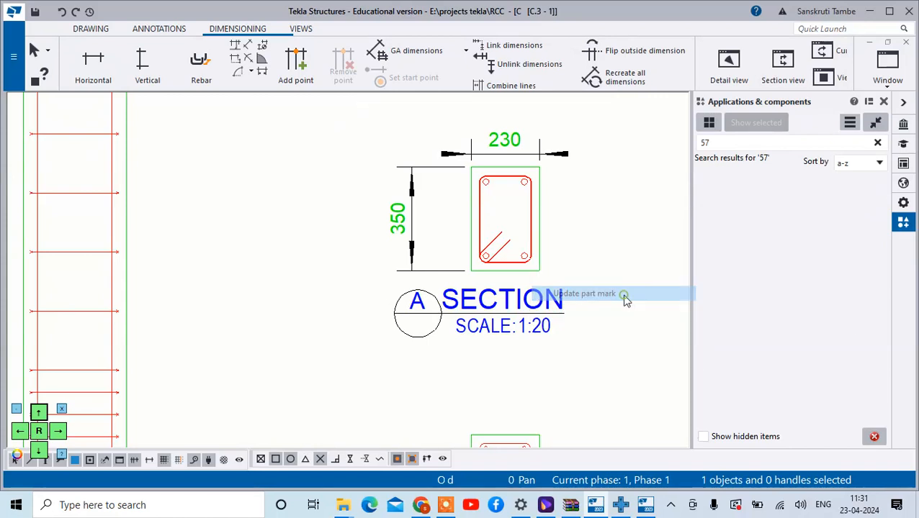
right_click(533, 214)
mouse_move(584, 272)
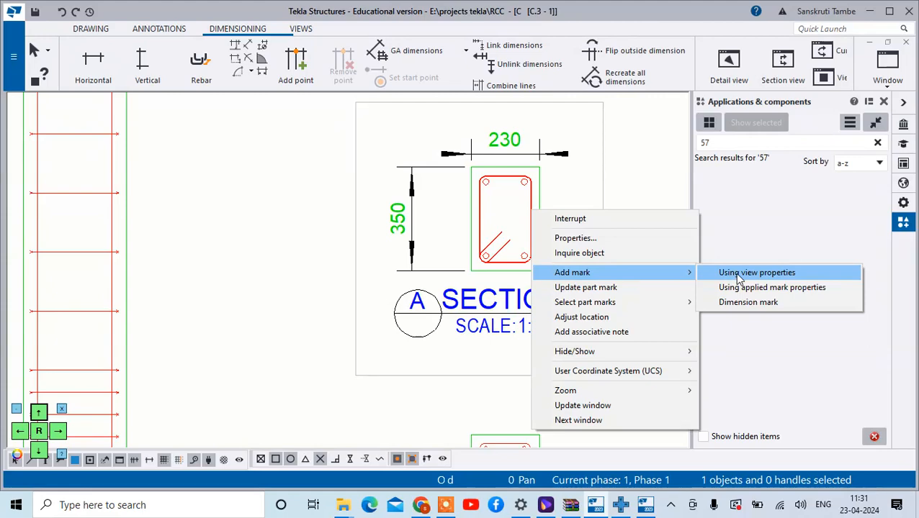
click(734, 288)
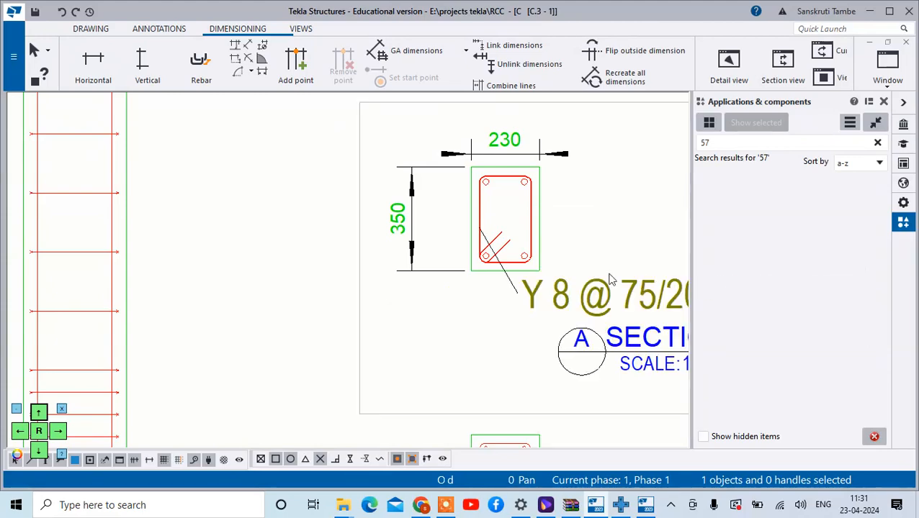
- Compare the new tie mark in section A with the tie spacing dimensions in the front view and the marks in section B
scroll(495, 247, down, 1)
scroll(496, 247, down, 2)
scroll(576, 260, down, 1)
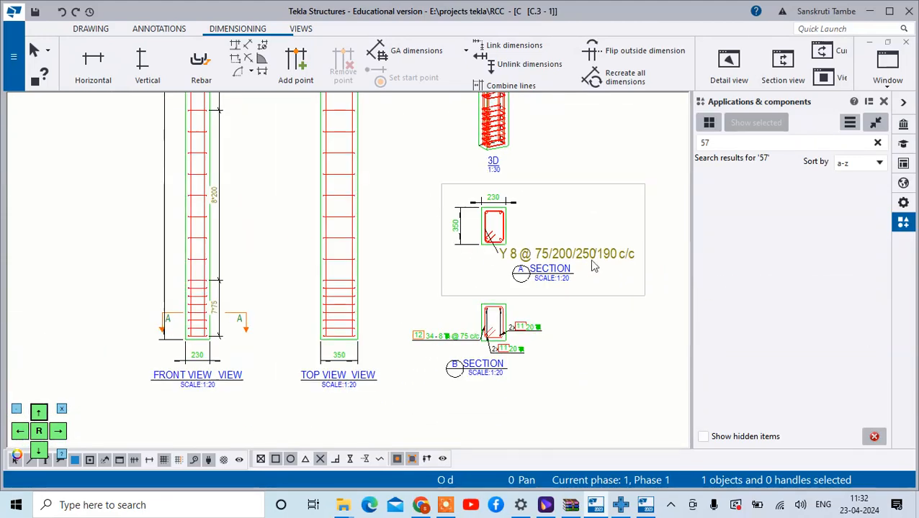
scroll(623, 263, up, 2)
scroll(554, 258, up, 2)
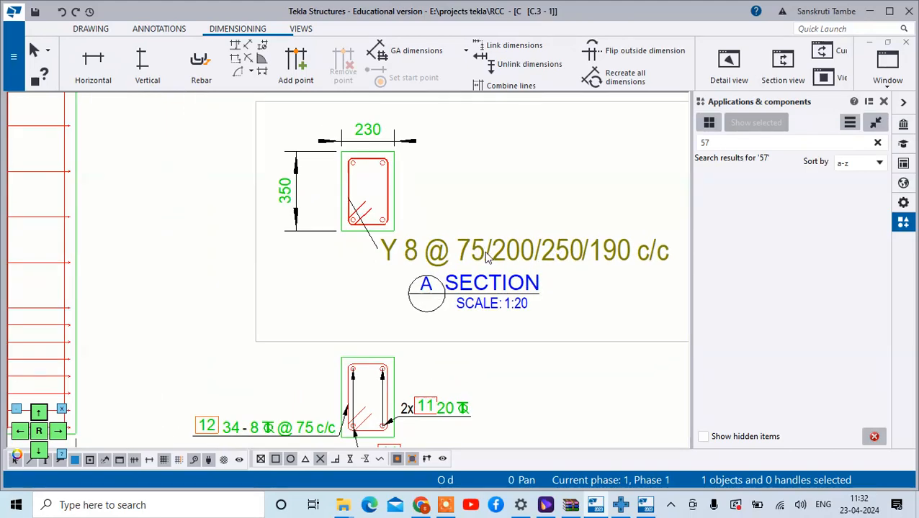
scroll(598, 252, down, 3)
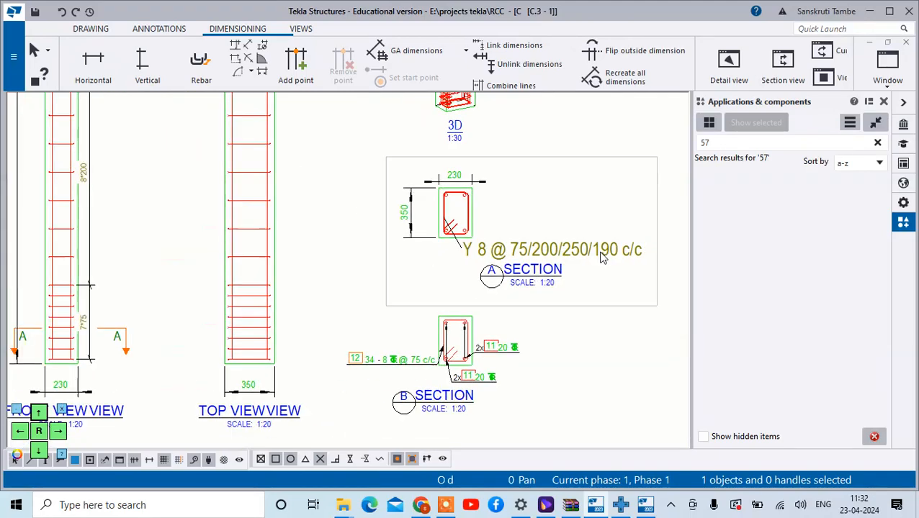
scroll(274, 315, up, 2)
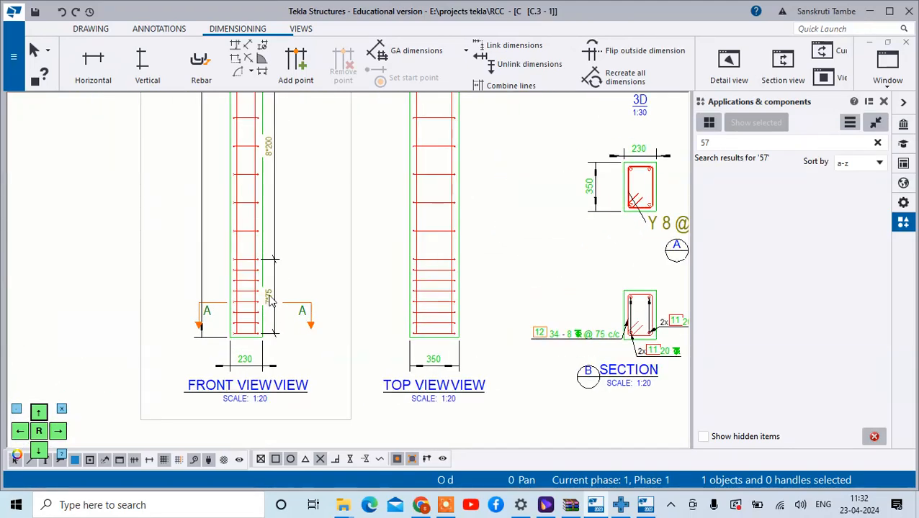
scroll(525, 242, down, 3)
scroll(576, 241, up, 3)
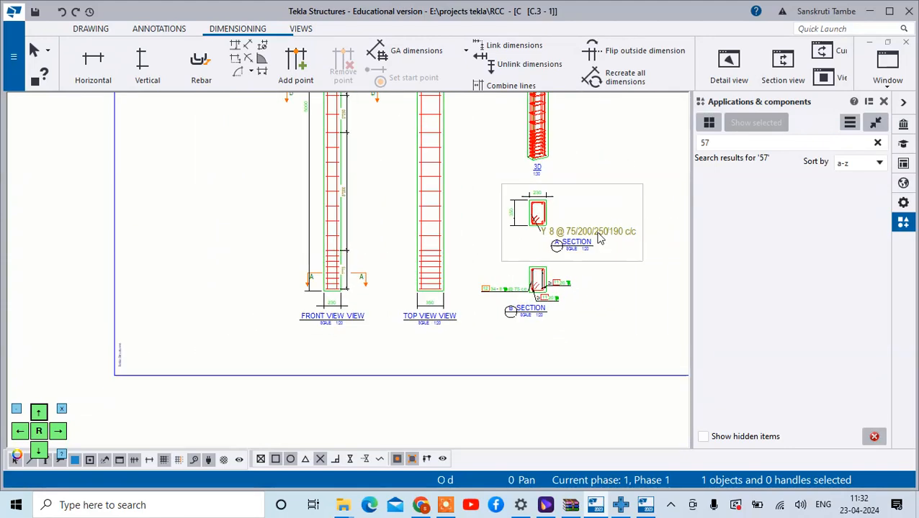
- Remove the Y prefix and the c/c suffix from the section A tie mark's content and apply the change
click(596, 238)
double_click(592, 236)
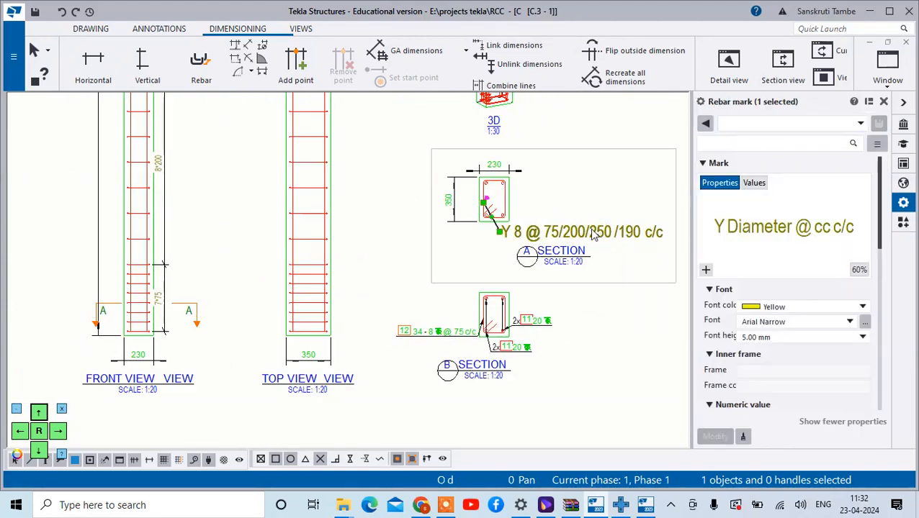
click(788, 224)
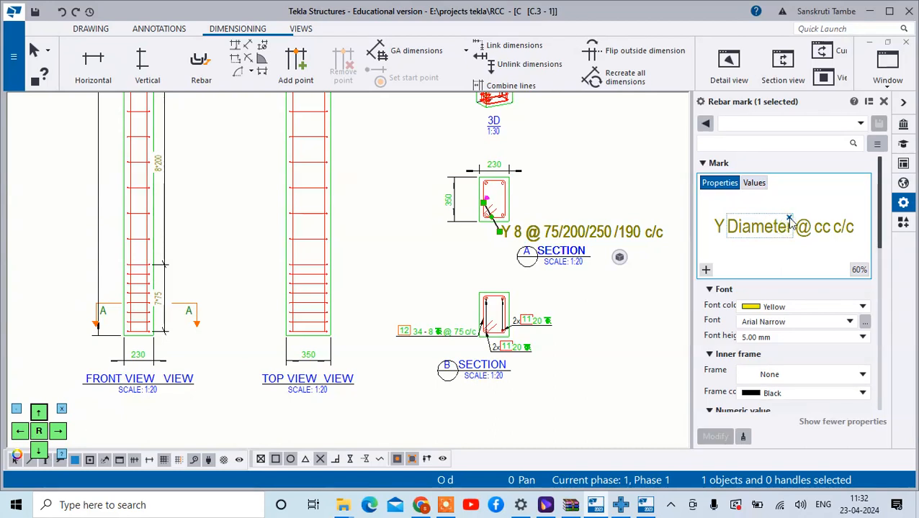
drag(789, 220, 811, 223)
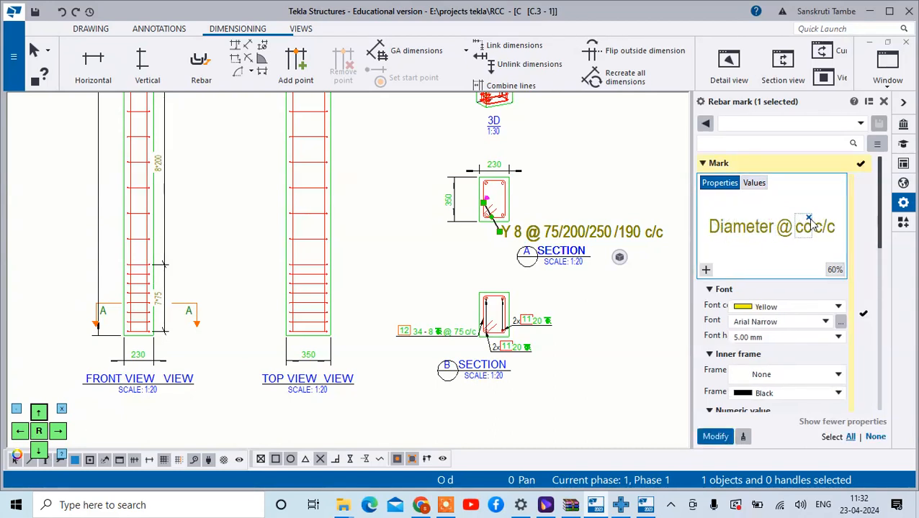
click(833, 218)
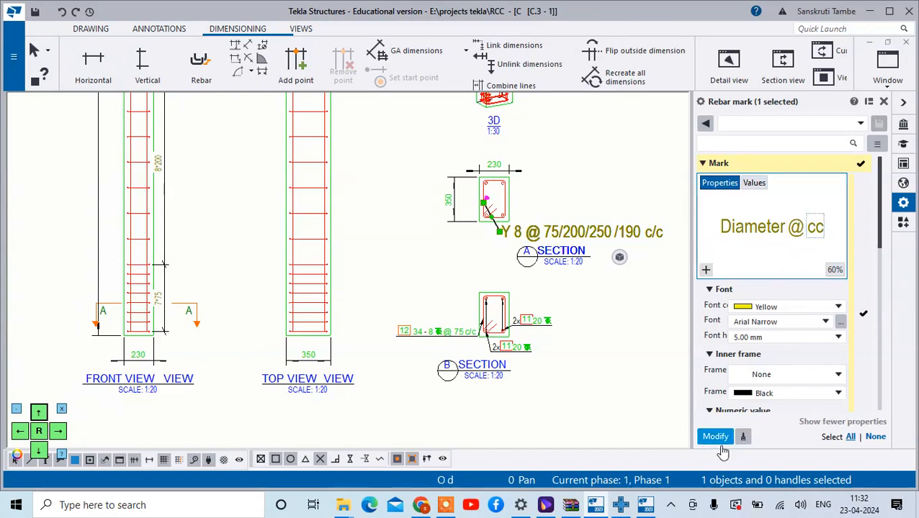
click(717, 437)
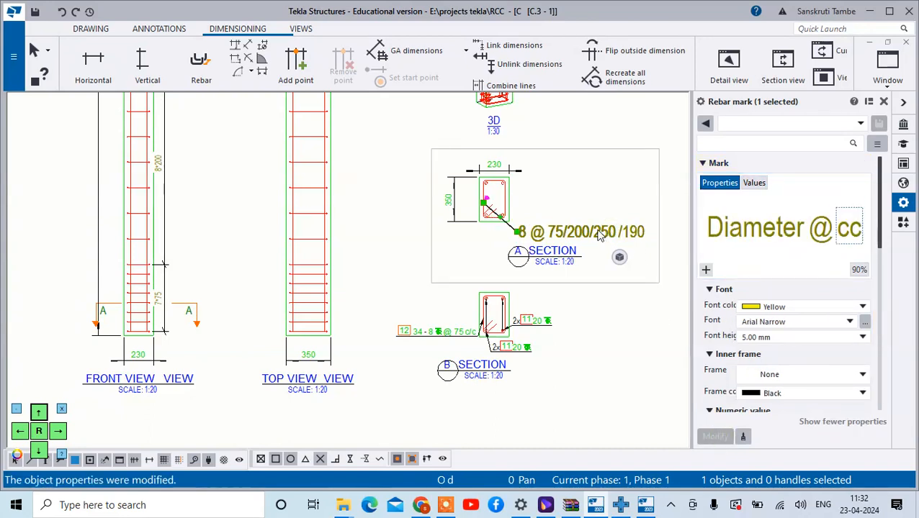
- Delete the tie mark from section A
click(818, 229)
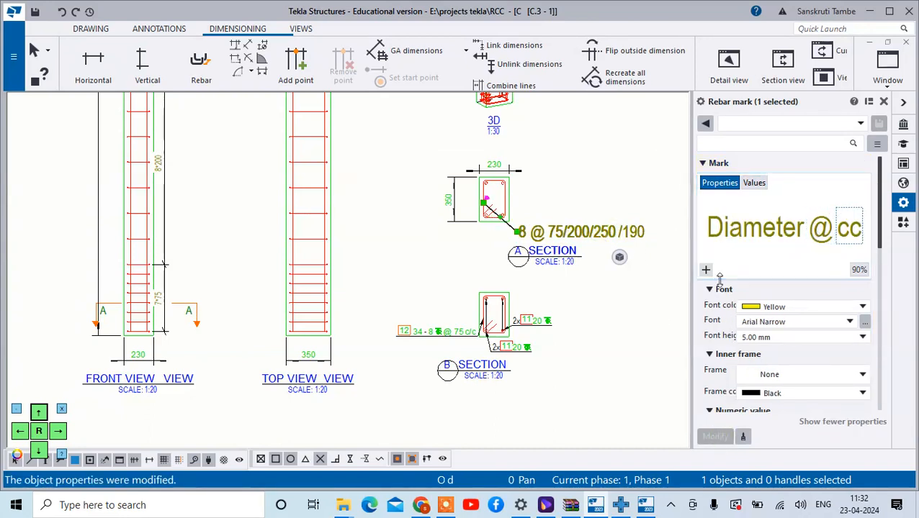
scroll(720, 360, down, 1)
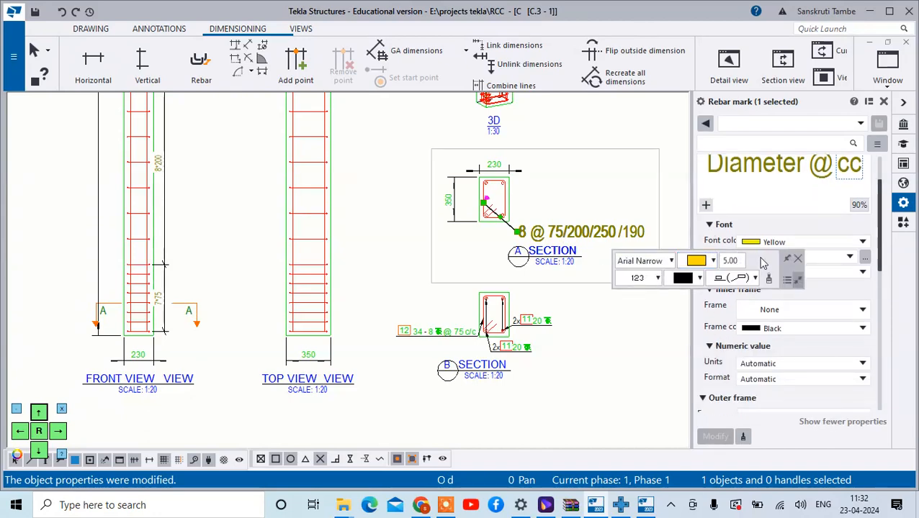
click(610, 259)
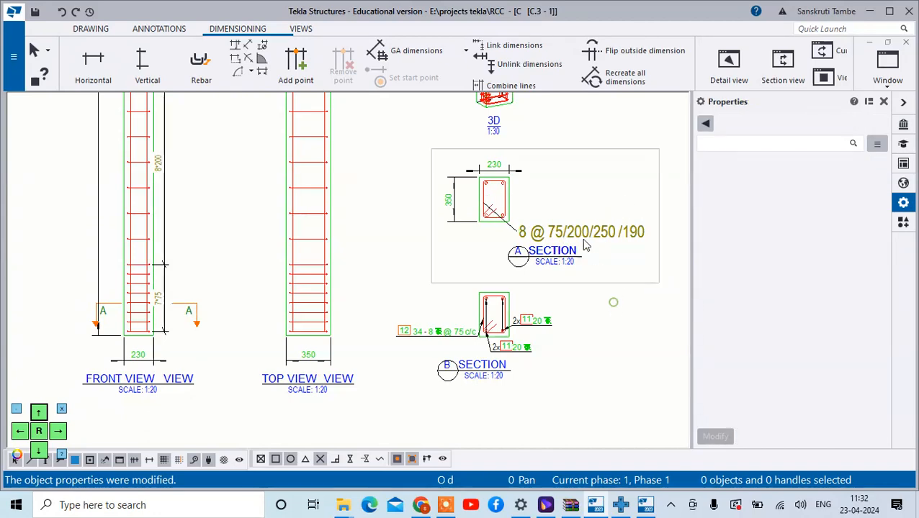
click(585, 238)
key(Delete)
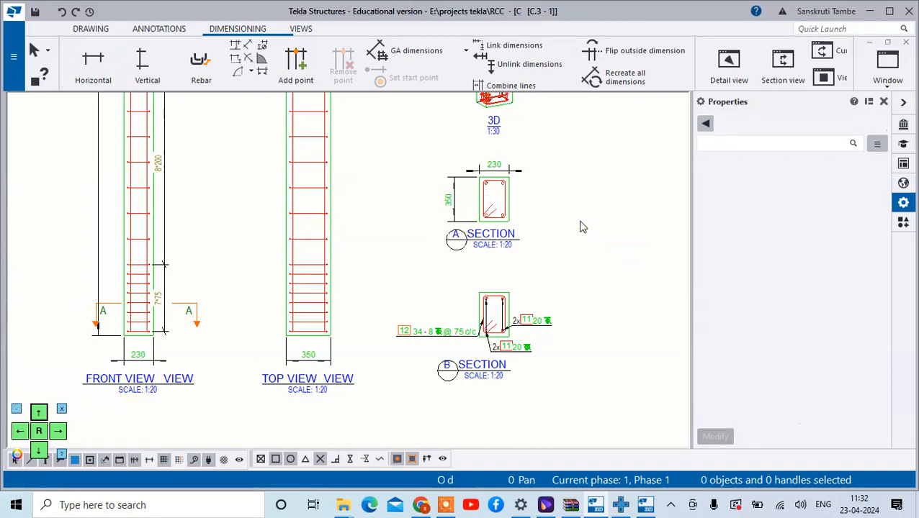
- Add a mark to the tie in section A using the view properties
scroll(497, 198, up, 4)
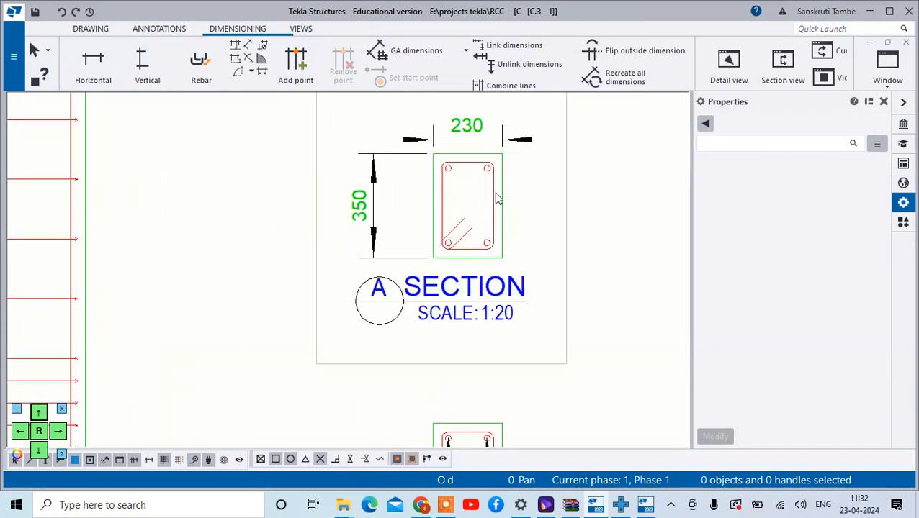
right_click(497, 198)
mouse_move(654, 258)
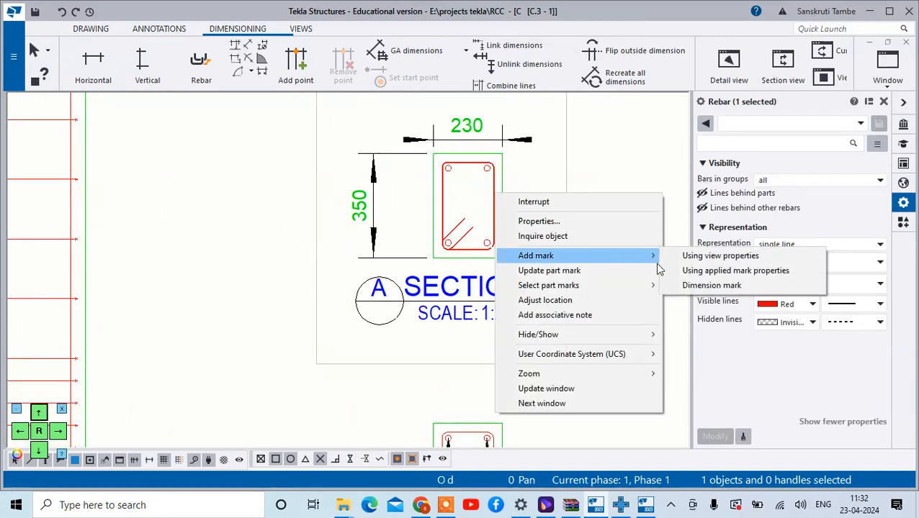
click(699, 256)
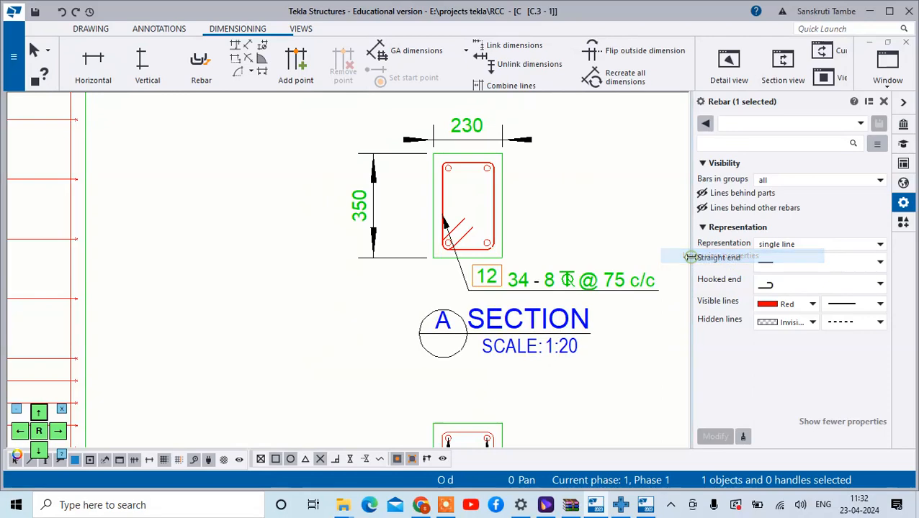
- Move the section A tie mark beside the column's right face and point its leader arrow at the tie's right leg
click(589, 283)
drag(469, 288, 517, 201)
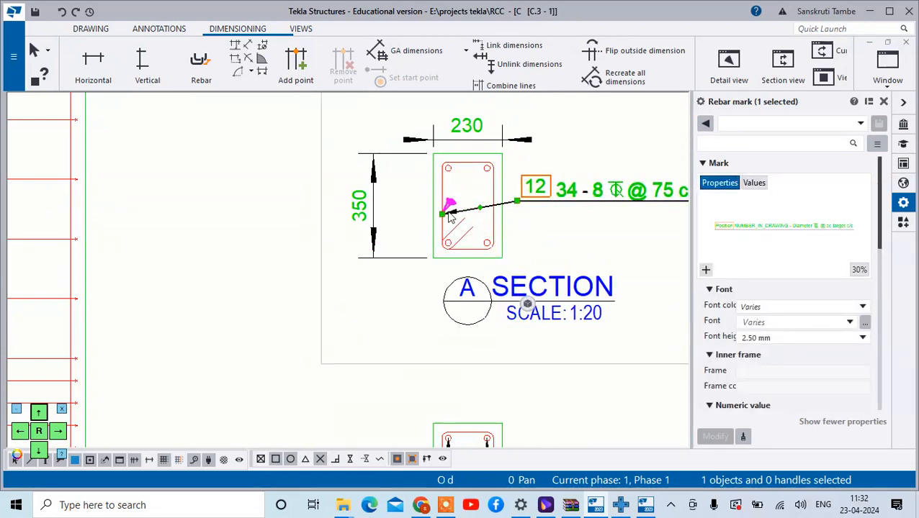
mouse_move(447, 209)
mouse_down()
mouse_move(494, 206)
mouse_move(444, 219)
mouse_up()
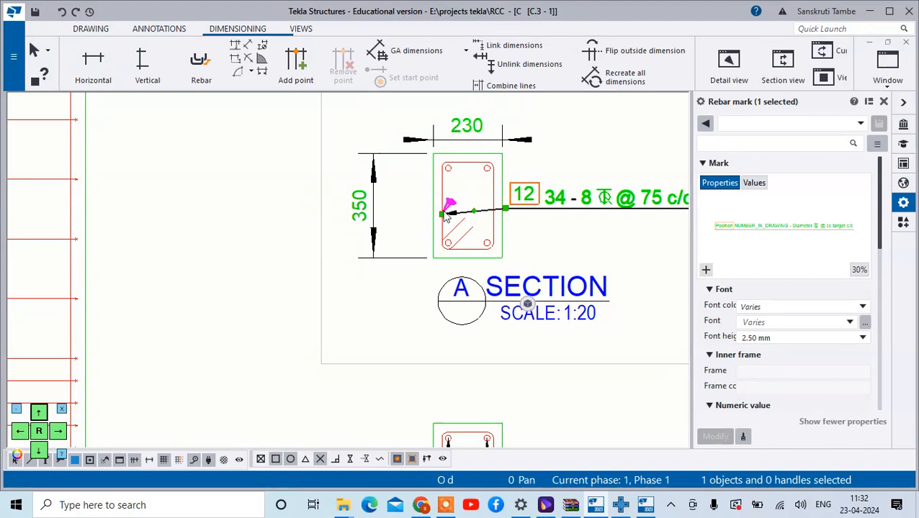
drag(446, 216, 494, 209)
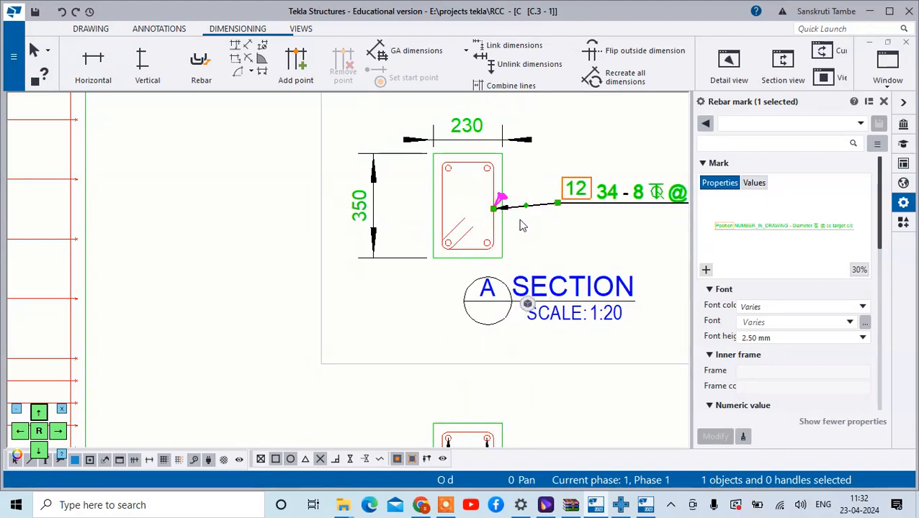
- Undo the last leader move of the section A tie mark and point its arrow at the tie's right leg again
scroll(501, 211, up, 2)
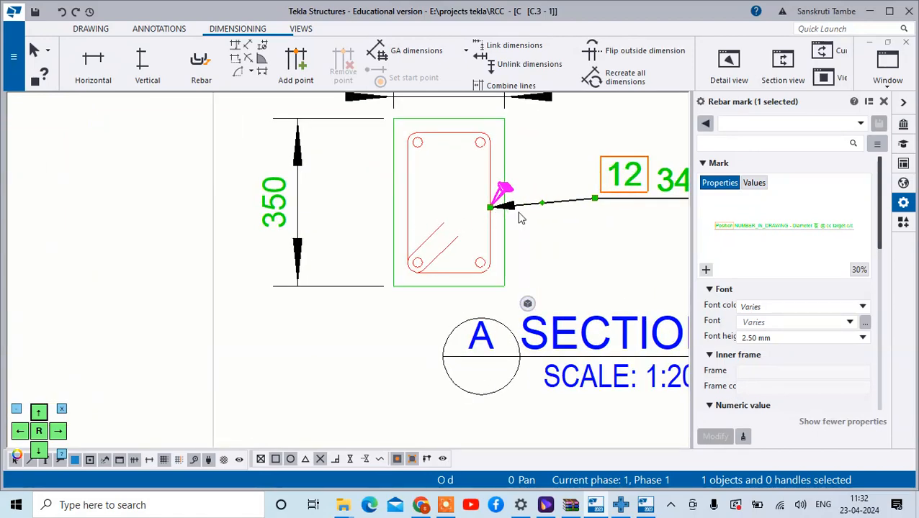
key(ctrl+z)
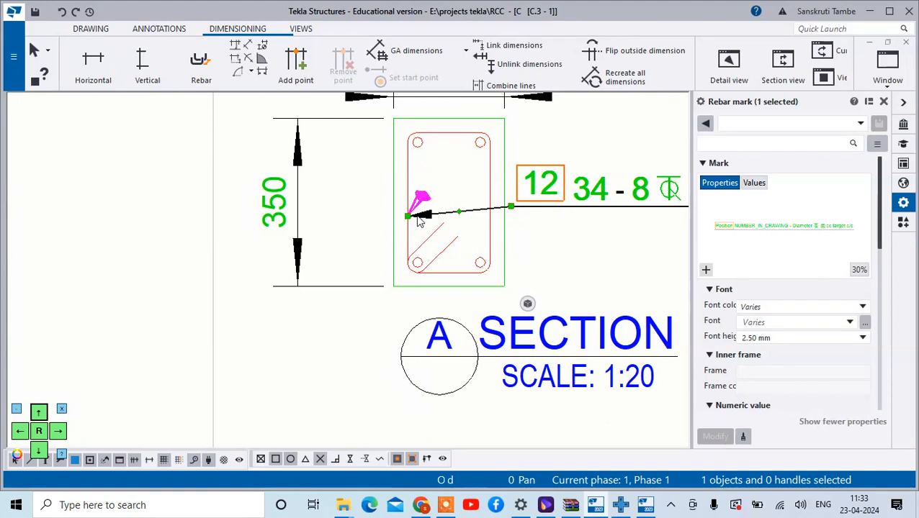
right_click(491, 208)
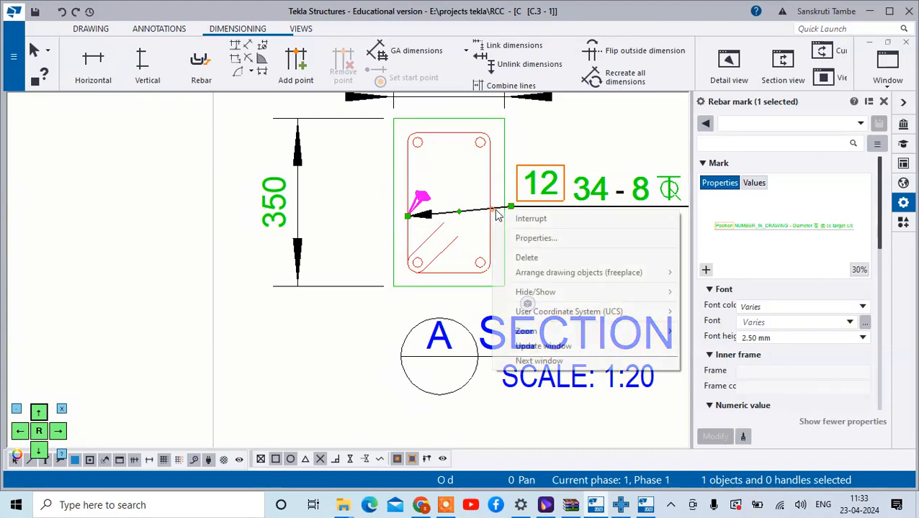
click(416, 301)
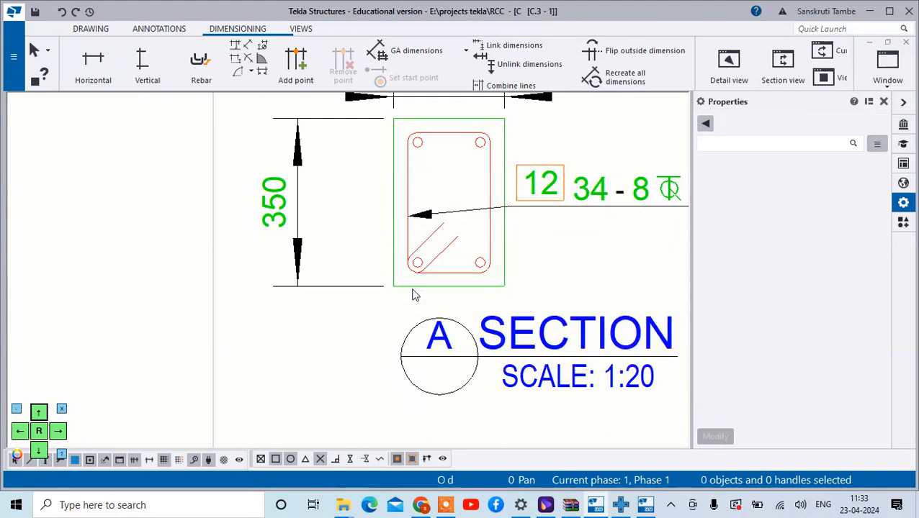
click(420, 216)
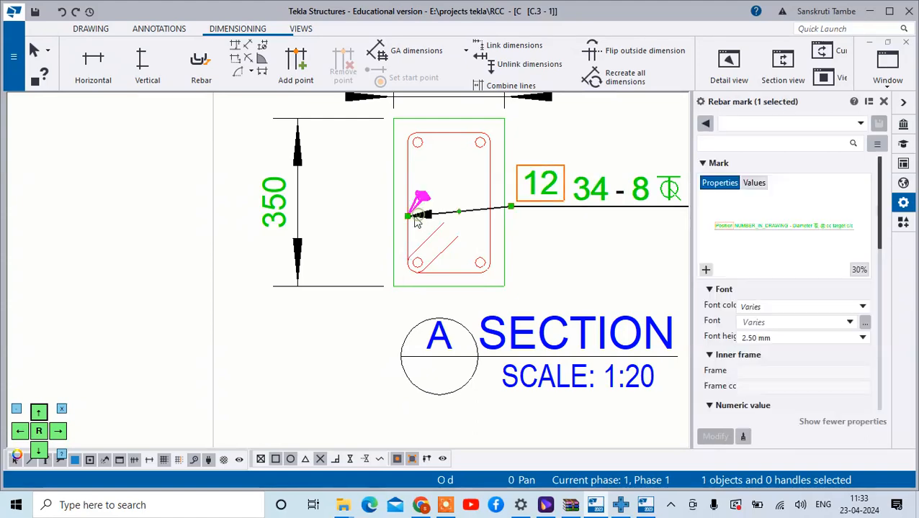
drag(419, 216, 490, 205)
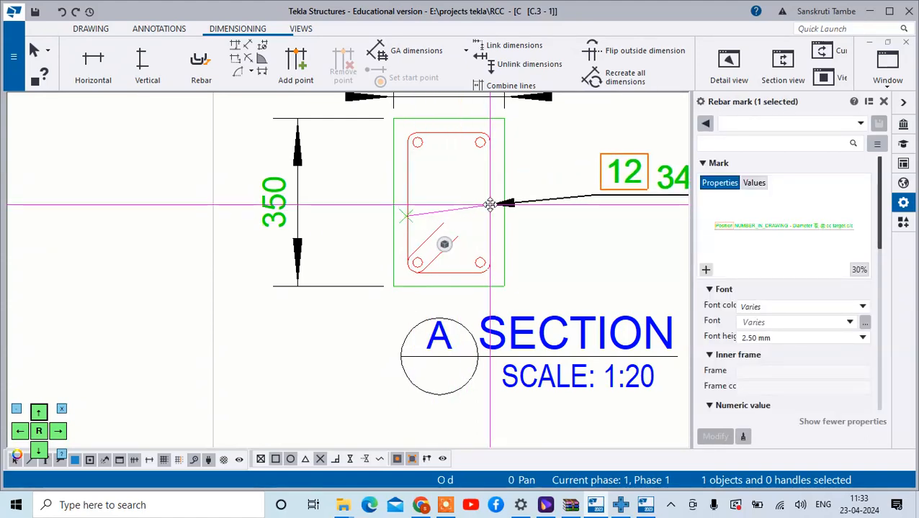
scroll(556, 238, down, 5)
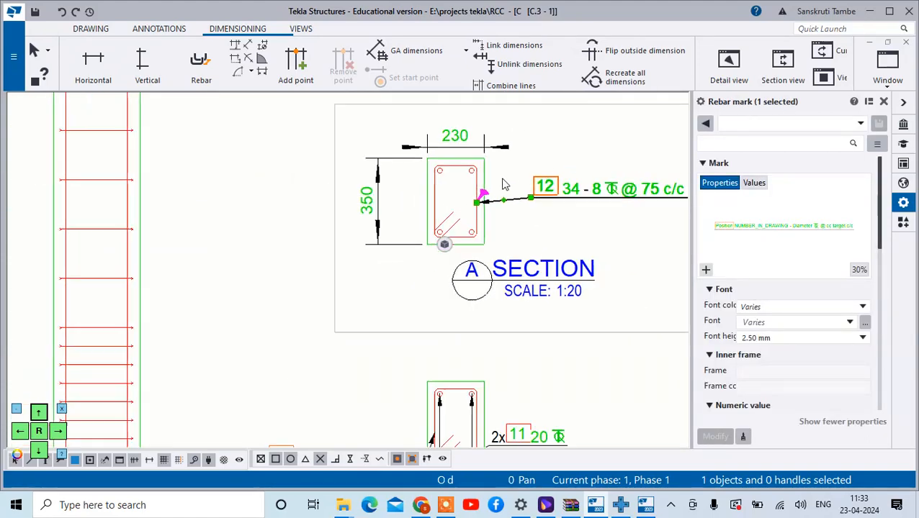
- Remove the position and NUMBER_IN_DRAWING elements from the section A tie mark, apply, and move the mark closer to the column's right face
scroll(509, 200, up, 3)
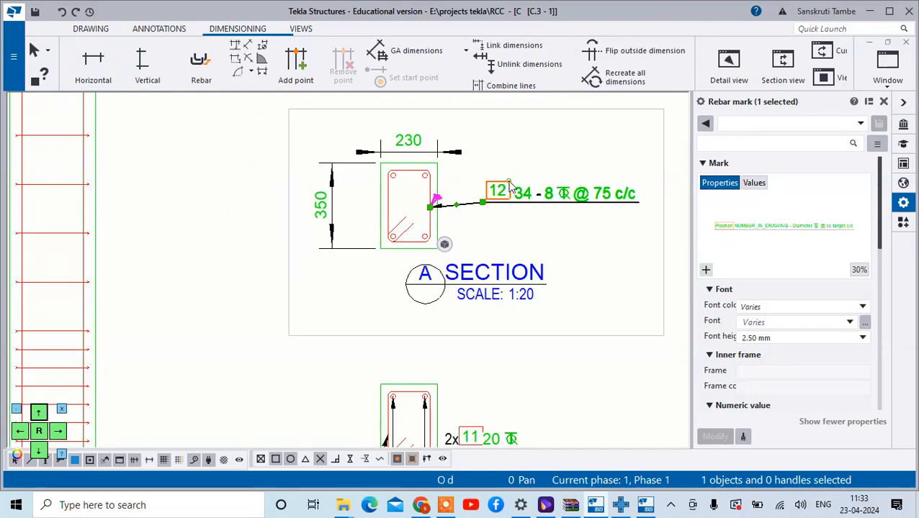
click(729, 225)
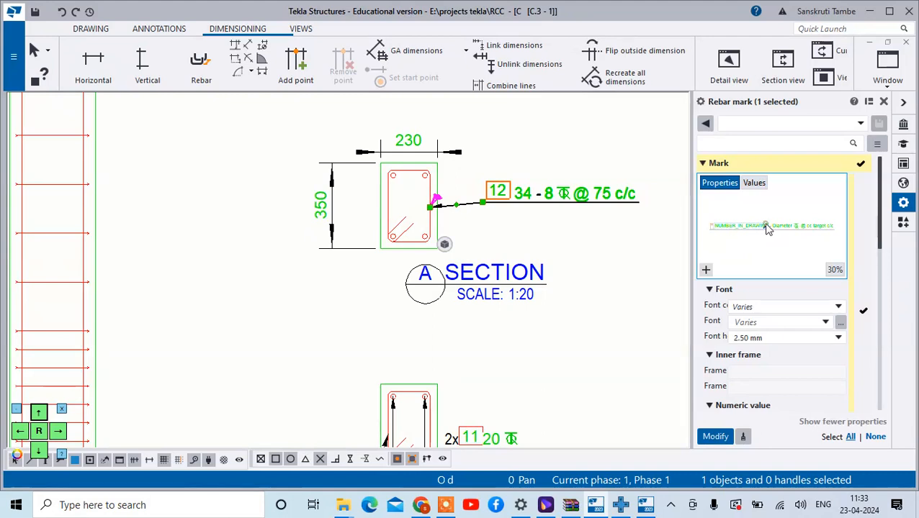
click(766, 225)
click(715, 436)
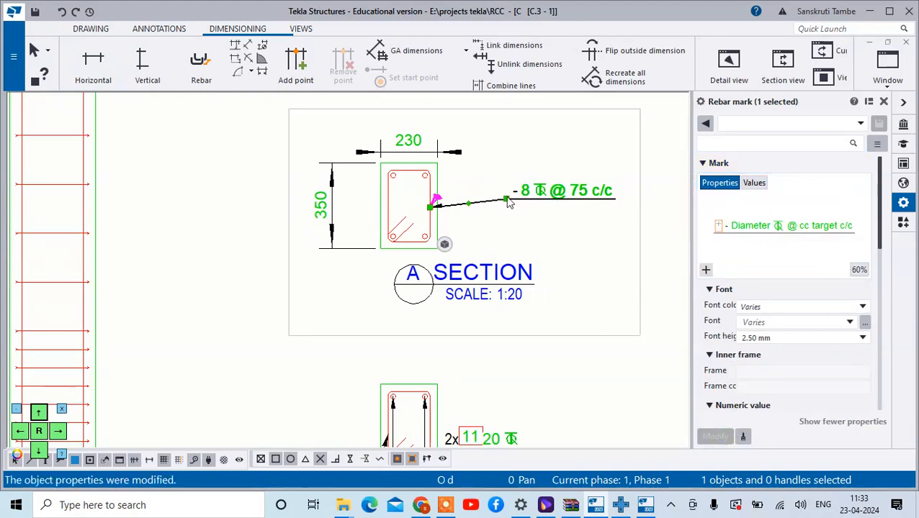
drag(508, 202, 444, 193)
scroll(425, 176, up, 2)
- Add a mark to the upper-right main bar in section A using the view properties and select that mark
click(427, 177)
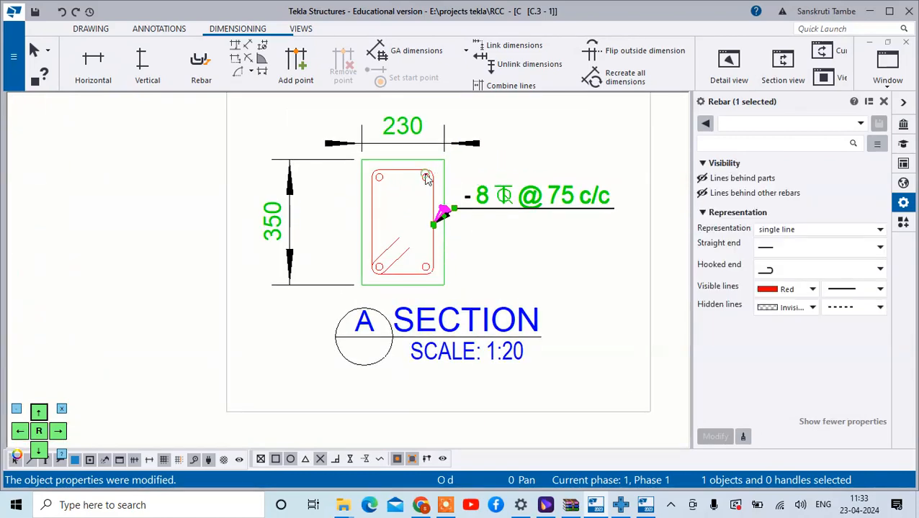
right_click(427, 179)
mouse_move(504, 237)
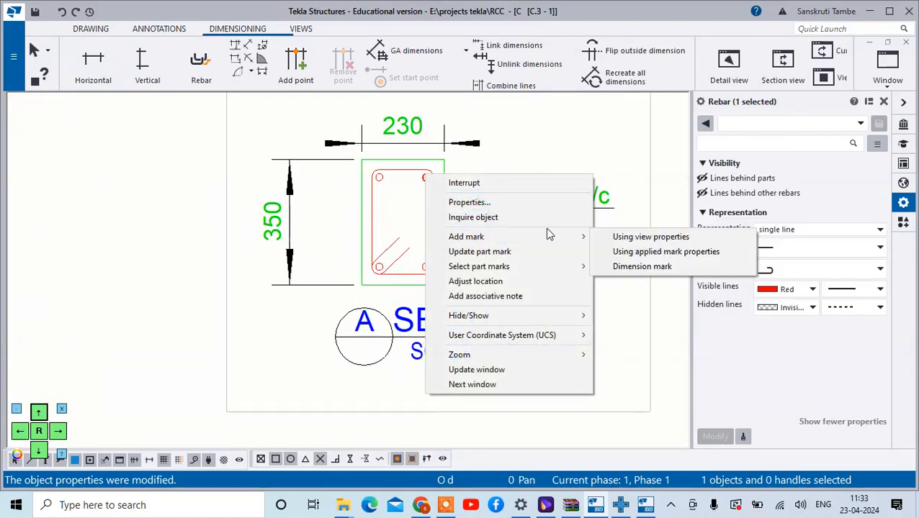
click(604, 237)
click(475, 121)
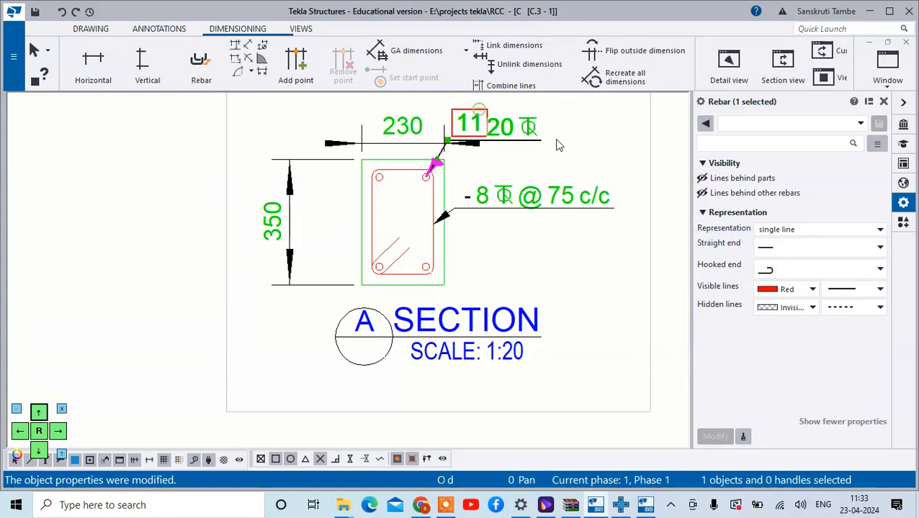
click(759, 220)
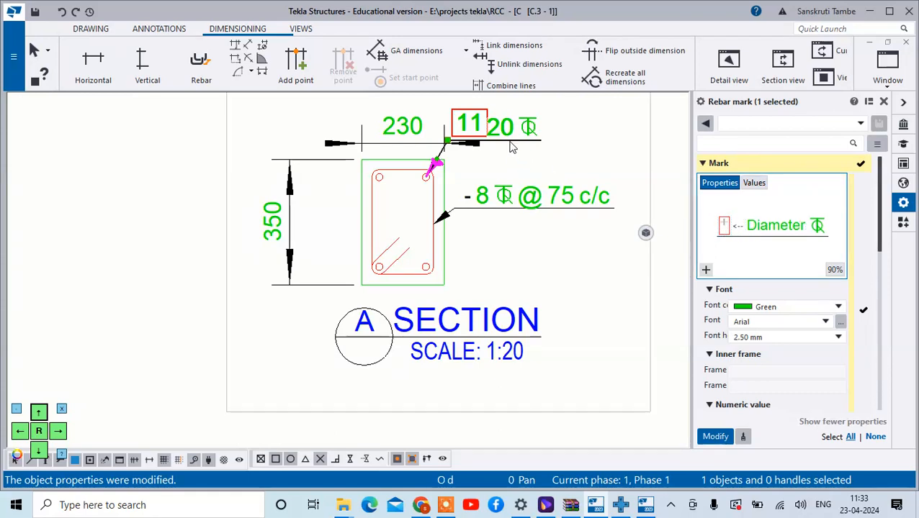
click(541, 155)
click(488, 120)
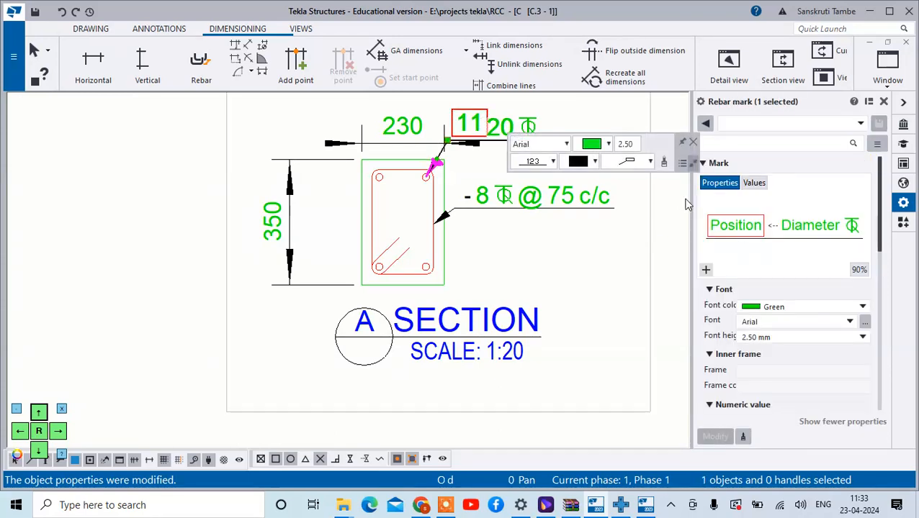
click(756, 226)
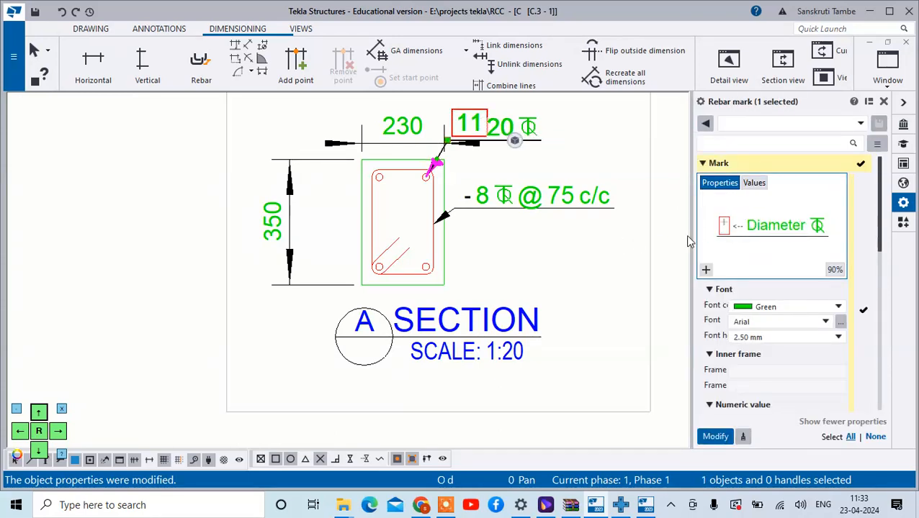
click(593, 241)
- Remove the position and backspace elements from the section A corner bar mark, apply, and place the mark beside the bar, above the tie mark
click(481, 127)
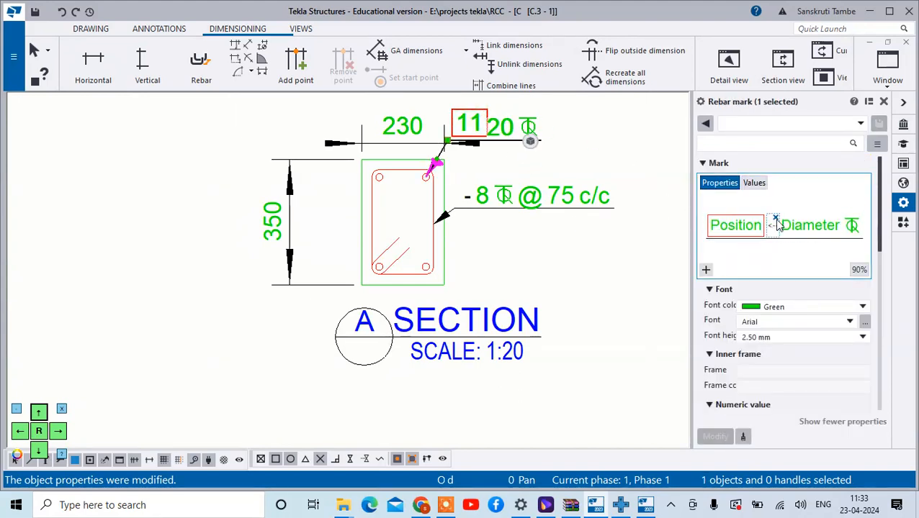
click(775, 219)
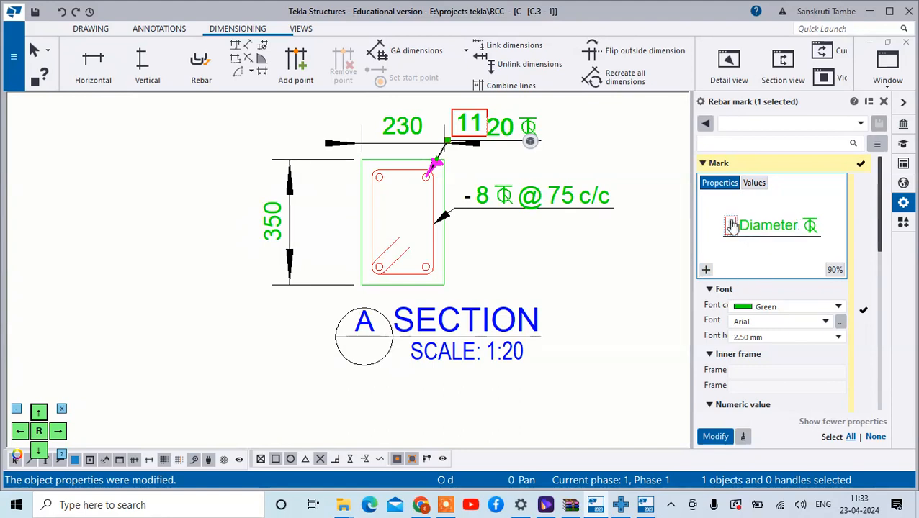
click(752, 223)
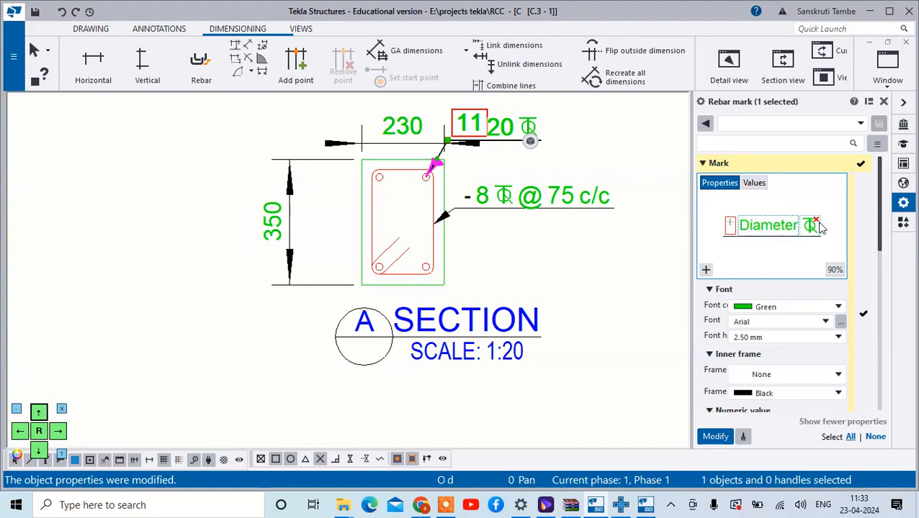
click(817, 220)
click(715, 436)
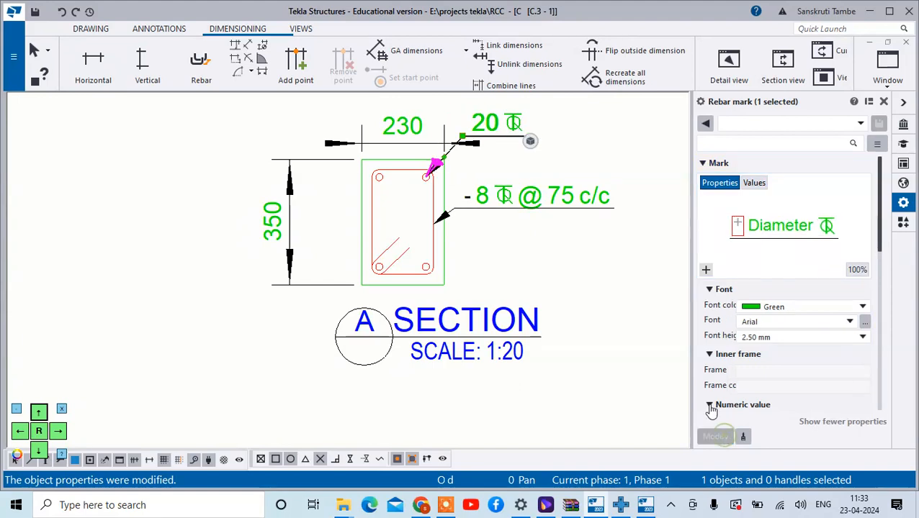
drag(463, 135, 455, 175)
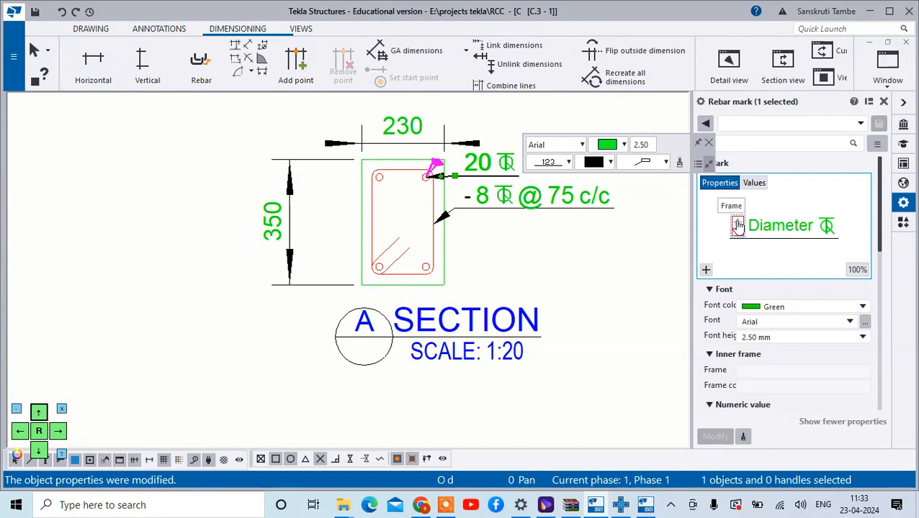
- Try removing the single mark content from section B's merged mark for the right-hand bars and undo the applied change
scroll(443, 198, down, 3)
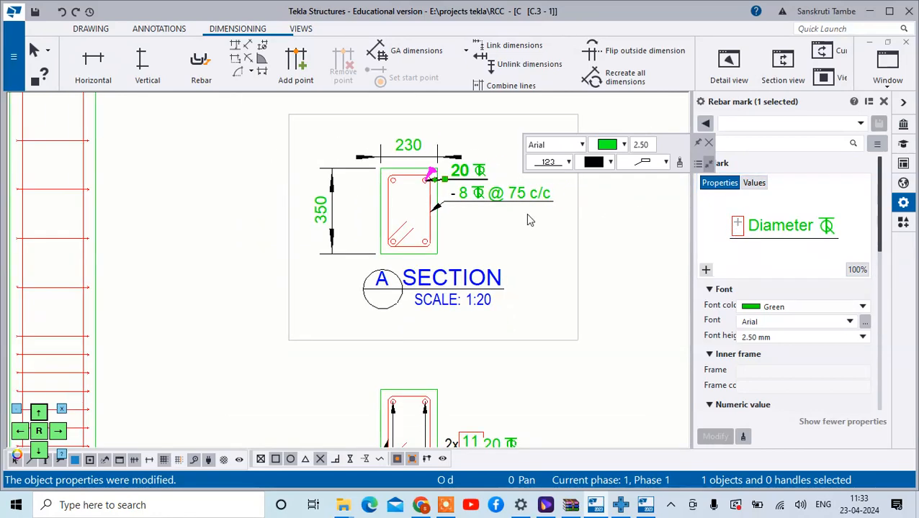
scroll(455, 207, down, 5)
scroll(449, 327, up, 5)
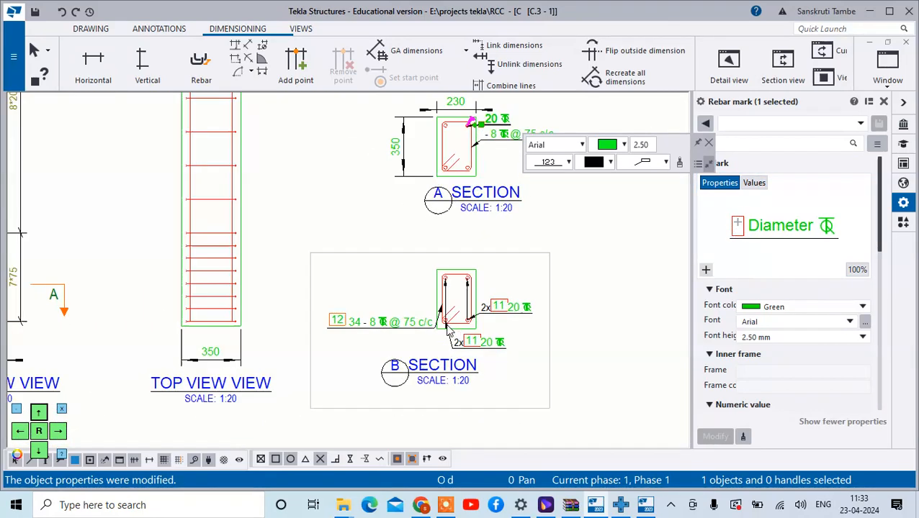
scroll(449, 328, up, 2)
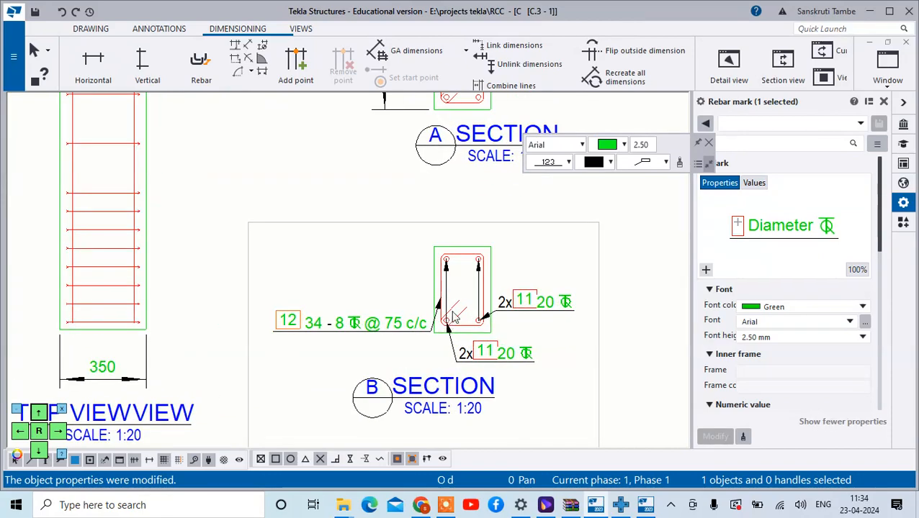
scroll(515, 284, down, 1)
click(493, 288)
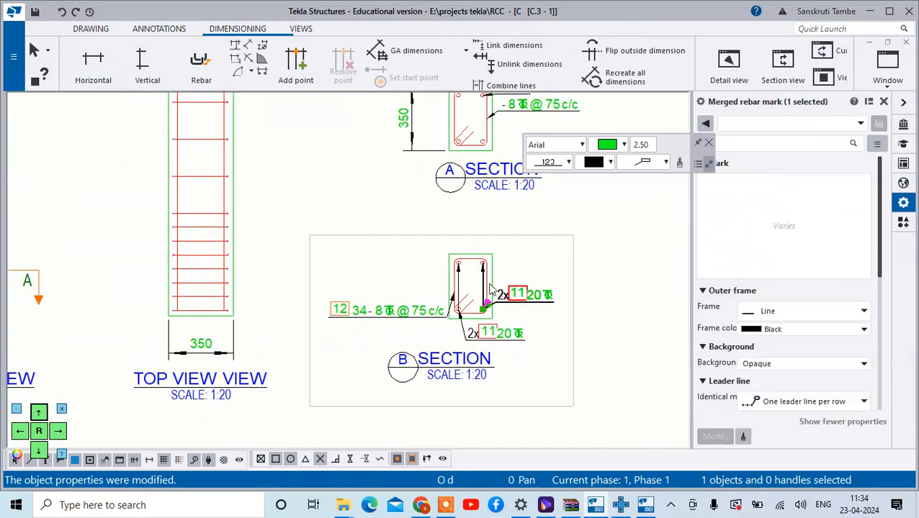
scroll(493, 288, up, 6)
scroll(528, 299, down, 3)
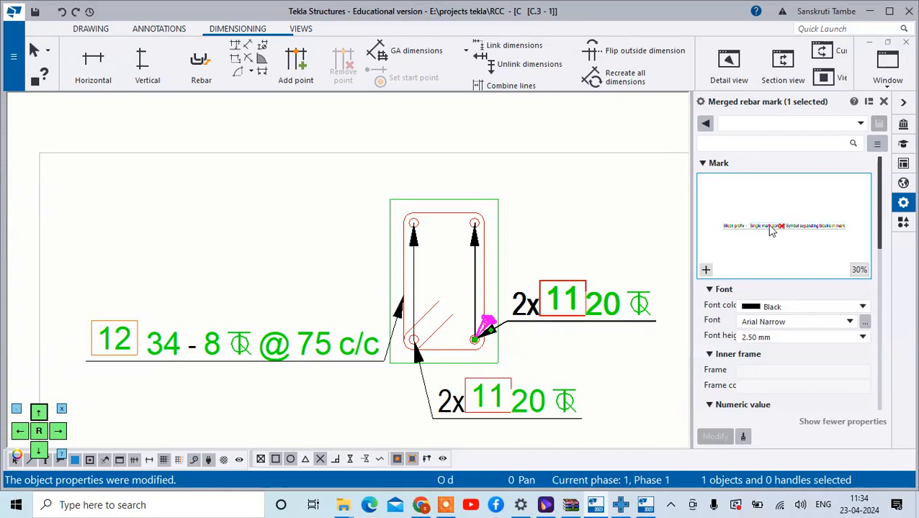
click(780, 226)
click(712, 437)
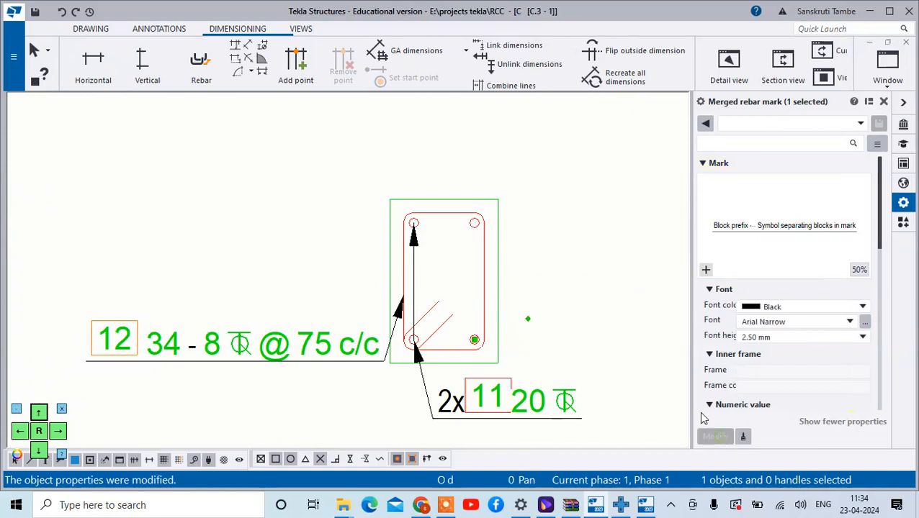
key(ctrl+z)
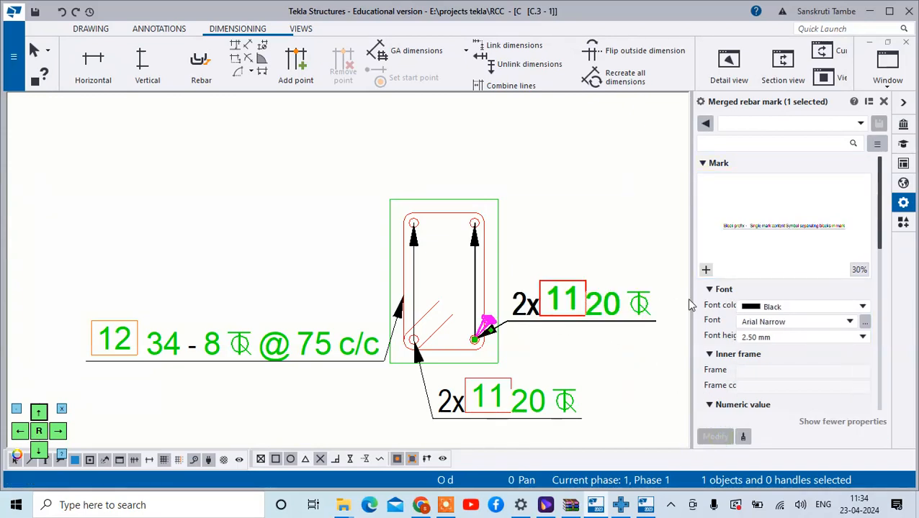
- Remove the block prefix from section B's merged mark for the right-hand bars and apply the change
click(610, 336)
click(583, 281)
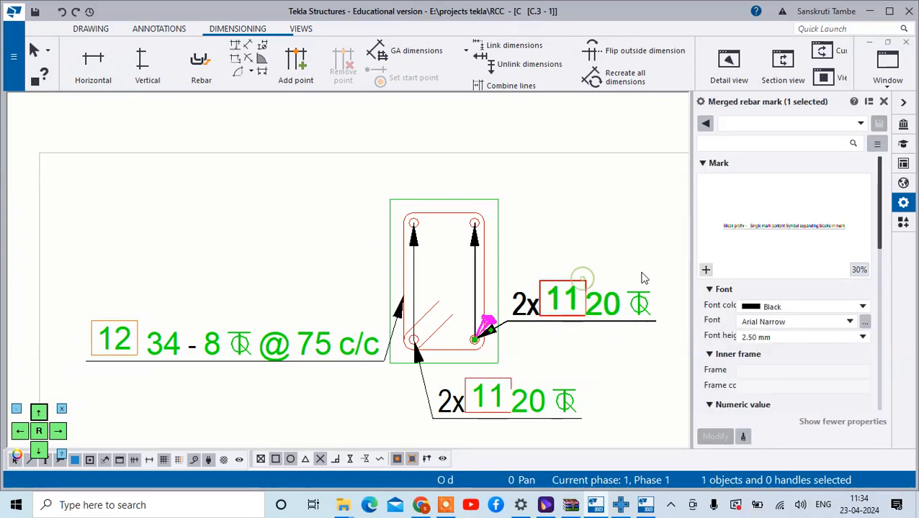
click(742, 227)
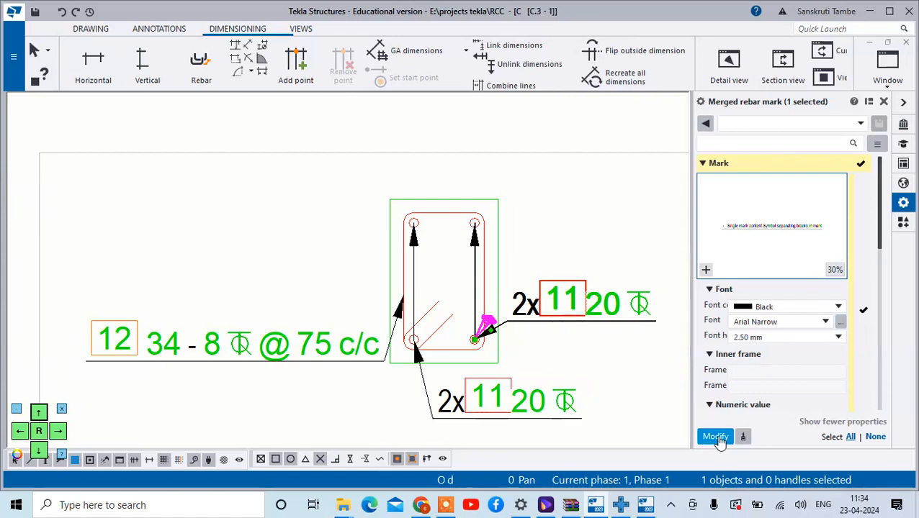
click(715, 436)
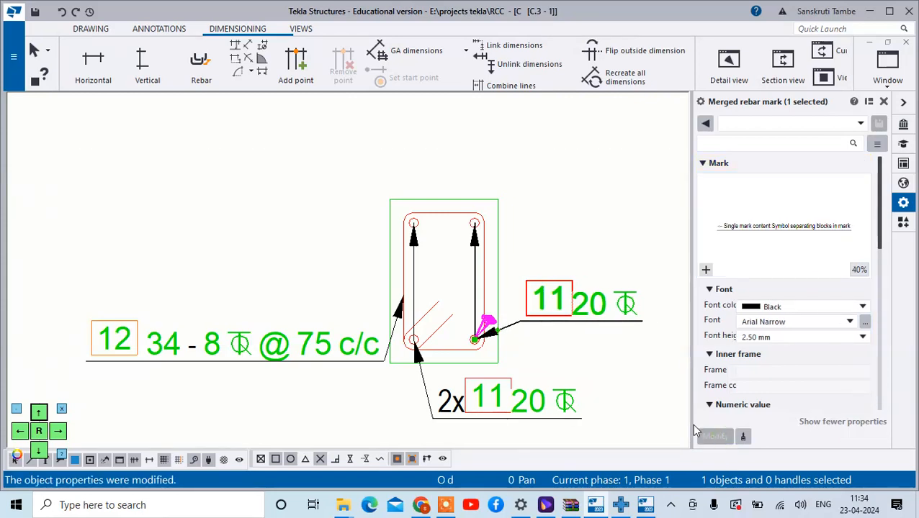
- Try stripping the backspace and single mark content elements from the same section B mark and undo the applied change
click(719, 226)
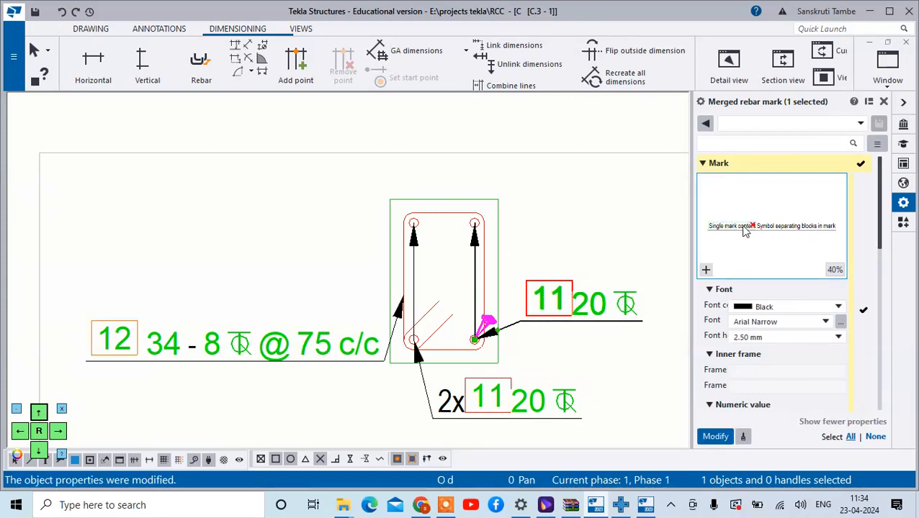
click(754, 228)
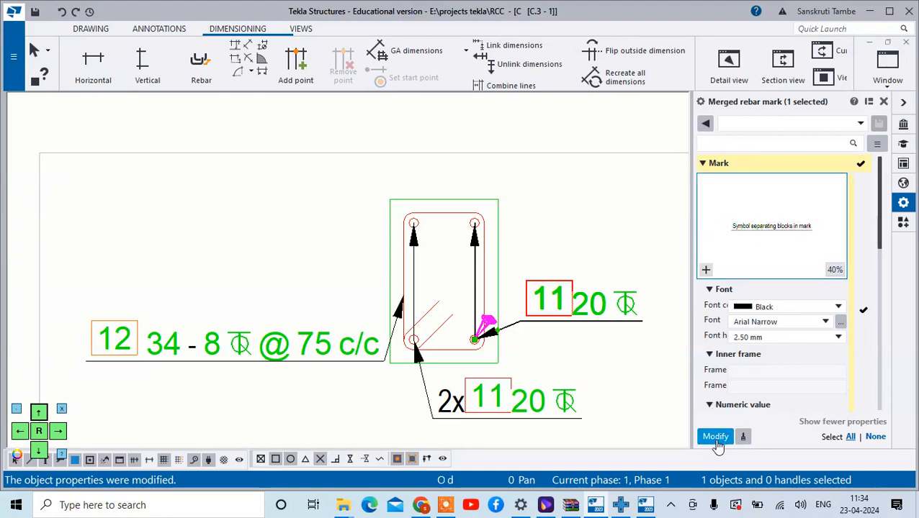
click(713, 435)
key(ctrl+z)
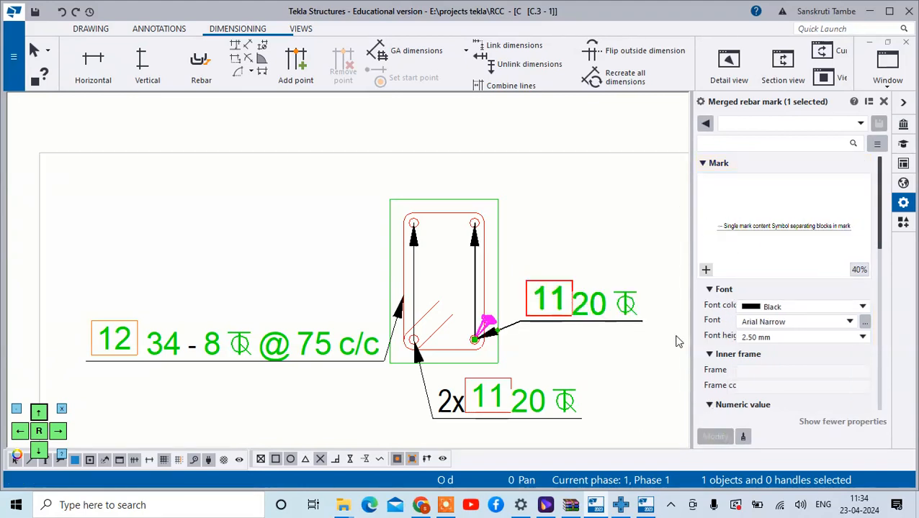
- Remove the backspace element from section B's merged mark for the right-hand bars and apply the change
click(576, 353)
click(567, 288)
click(720, 226)
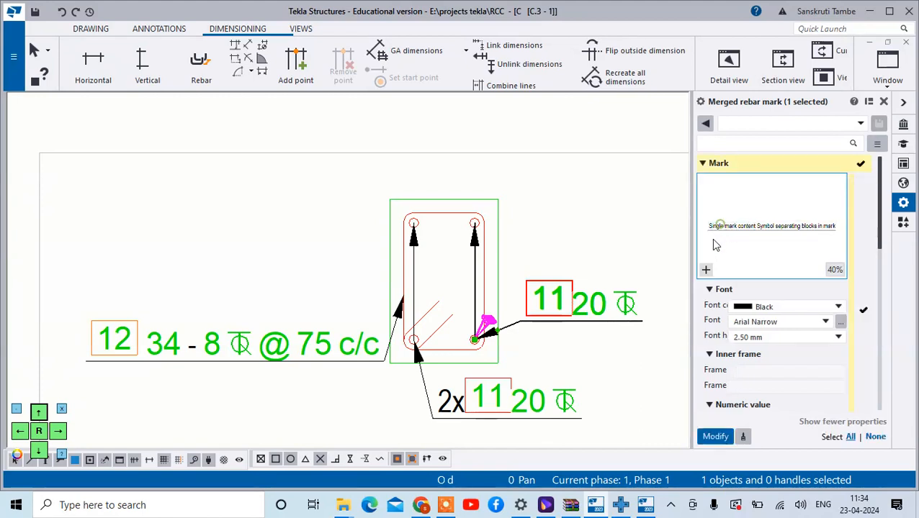
click(715, 436)
click(603, 357)
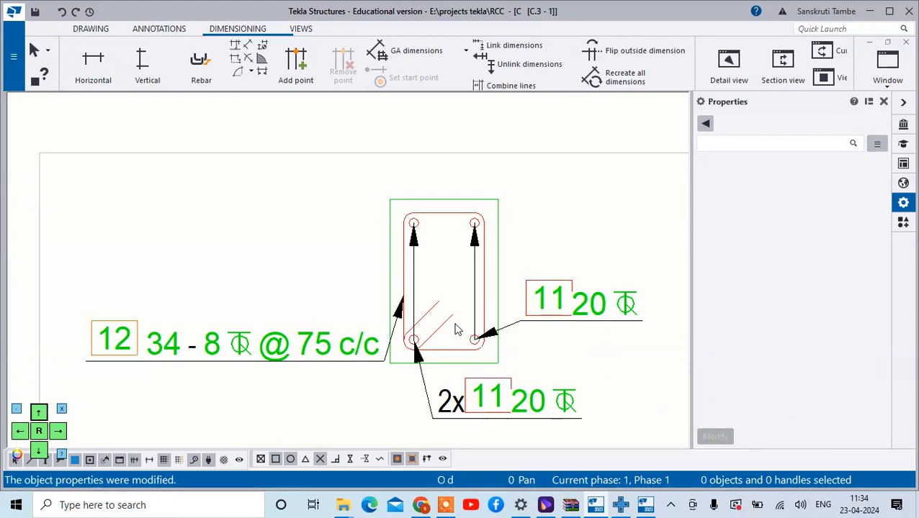
- Remove the position and NUMBER_IN_DRAWING elements from section B's tie mark and apply the change
scroll(468, 316, down, 2)
click(265, 332)
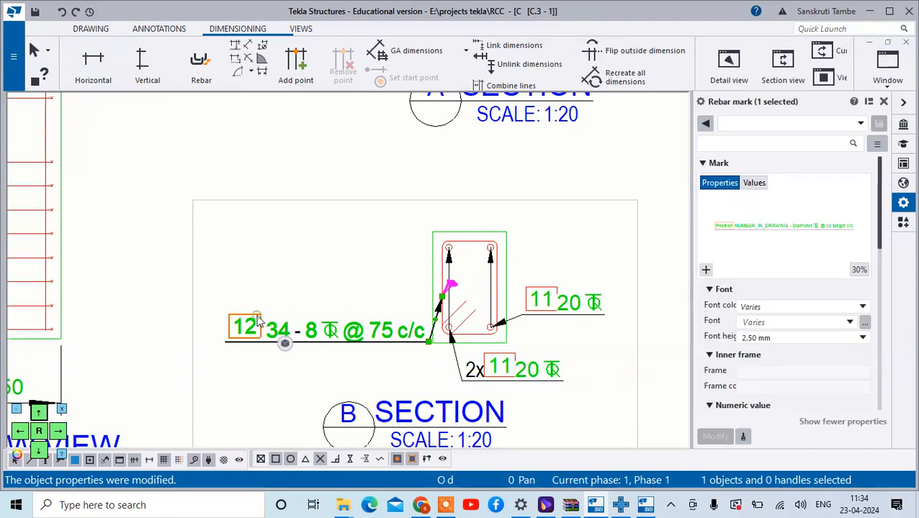
click(729, 226)
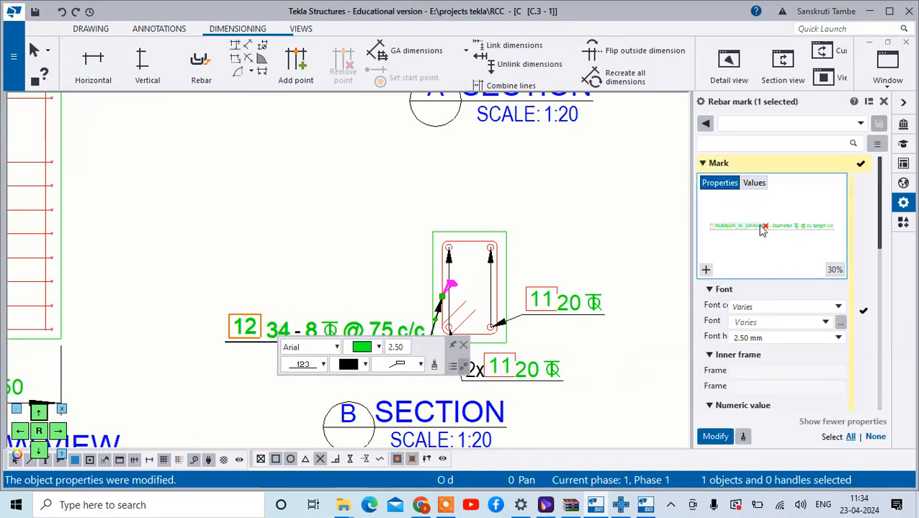
click(763, 228)
click(715, 436)
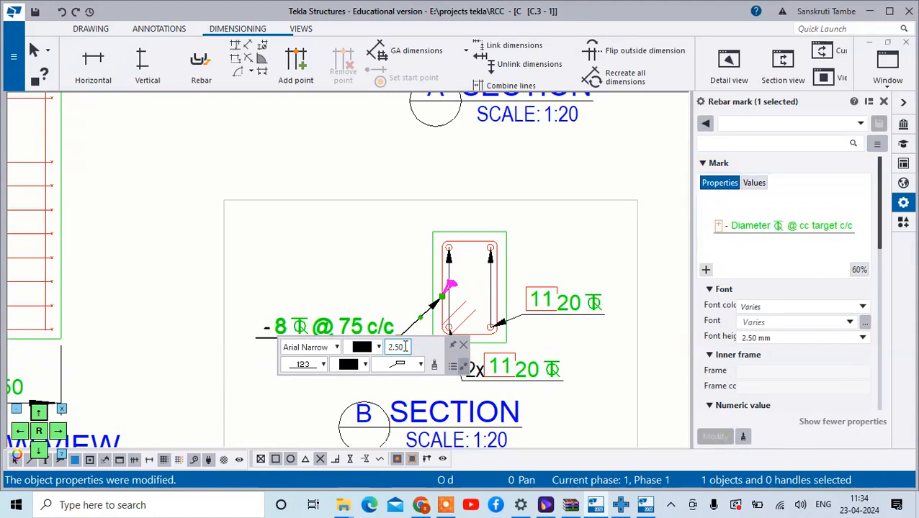
click(353, 291)
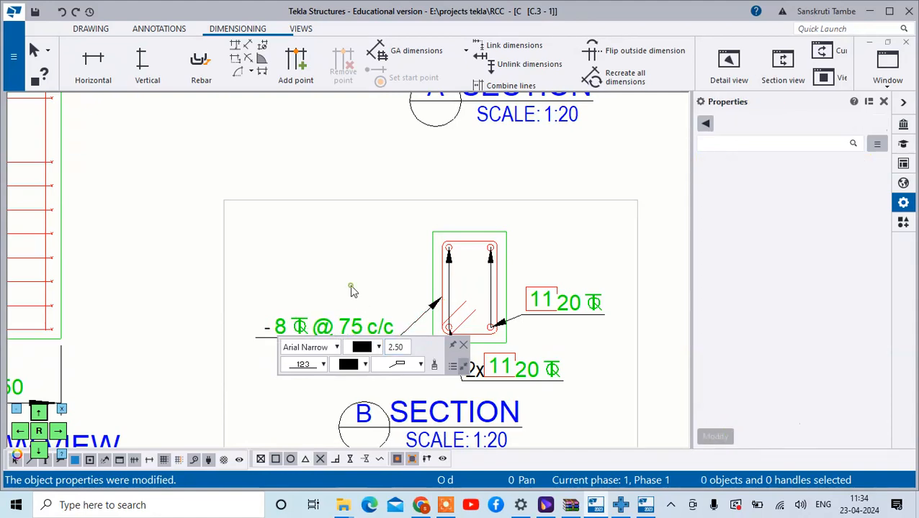
- Remove the symbol separating blocks from section B's merged mark for the left-hand bars and apply the change
click(482, 362)
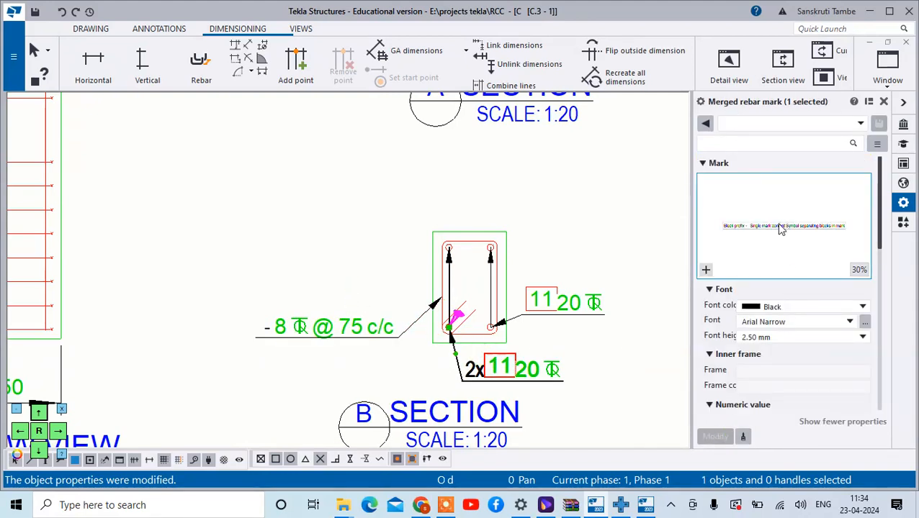
click(806, 225)
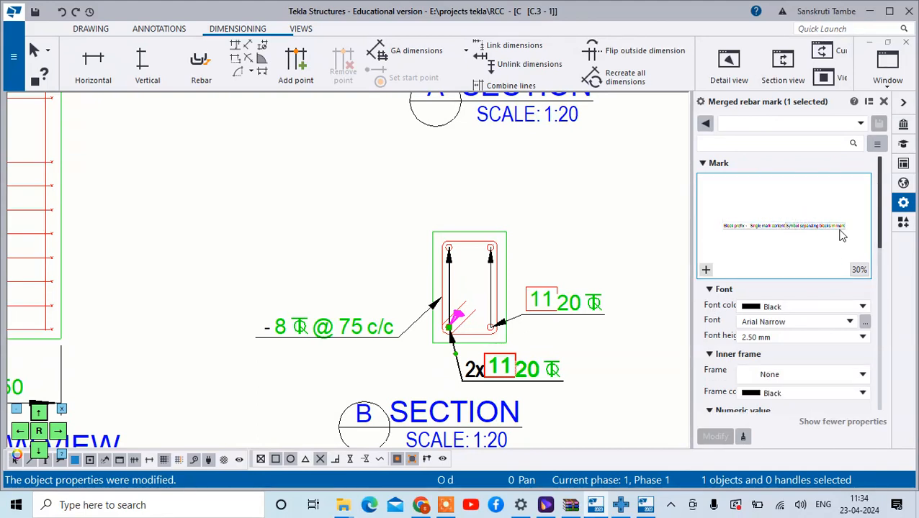
click(842, 227)
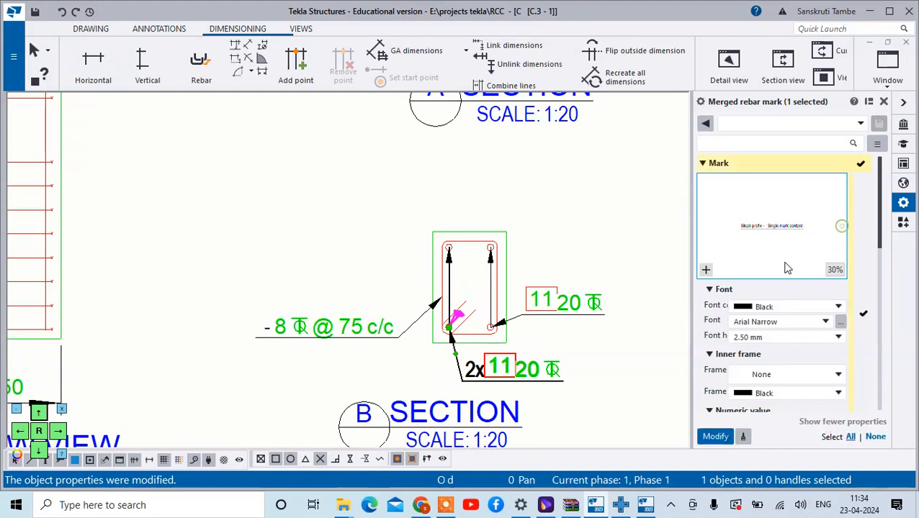
click(715, 436)
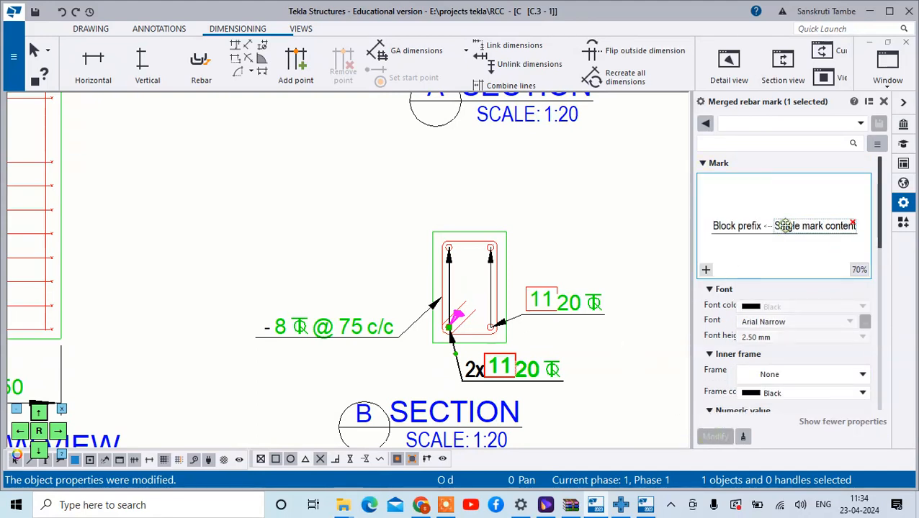
- Try removing the single mark content from section B's merged mark for the left-hand bars and undo the applied change
click(853, 225)
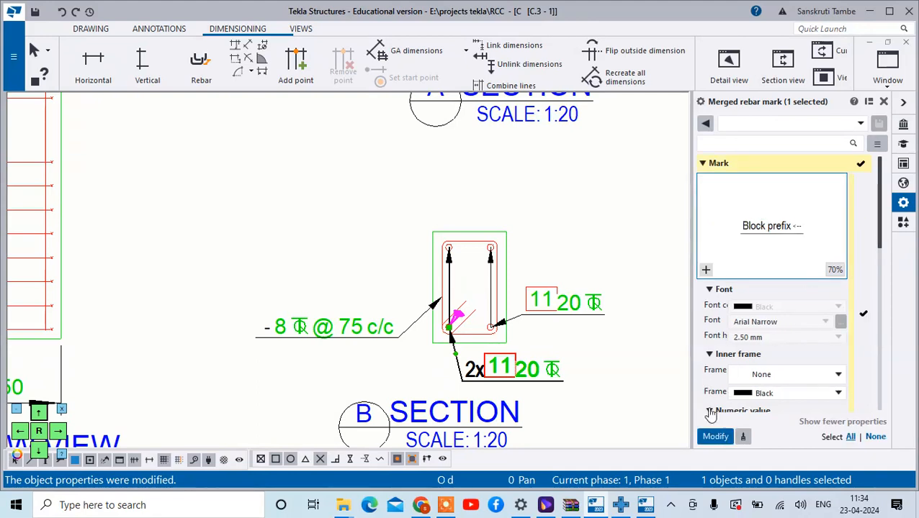
click(715, 437)
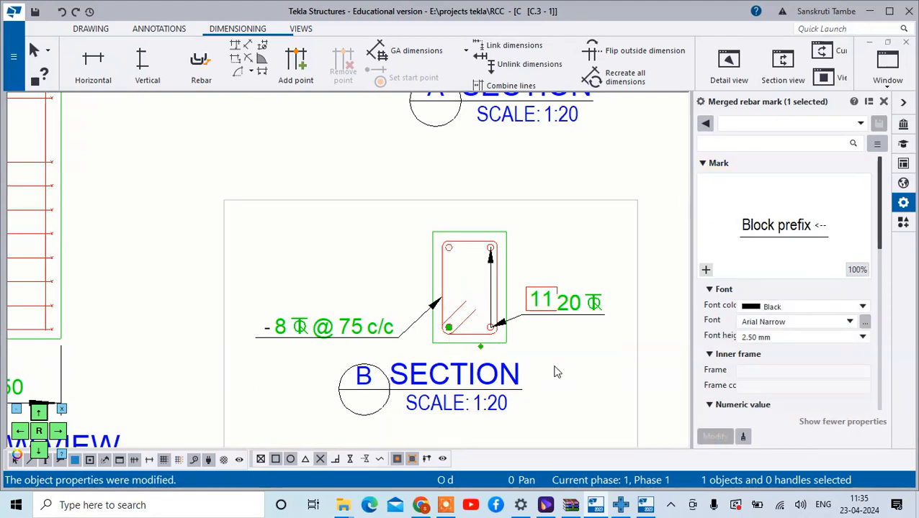
key(ctrl+z)
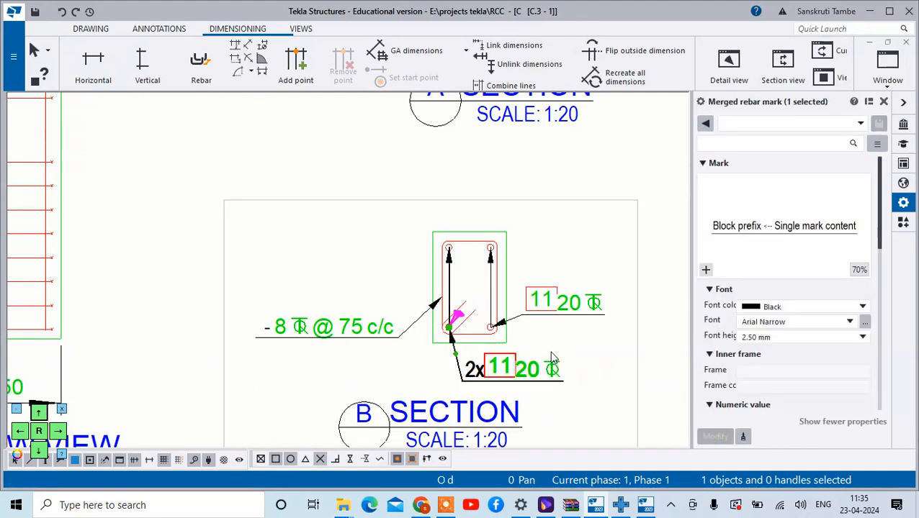
click(586, 333)
click(497, 367)
- Examine the sheet layout, the bending schedule's bar quantities, lengths and weights, and the general notes
scroll(489, 328, down, 8)
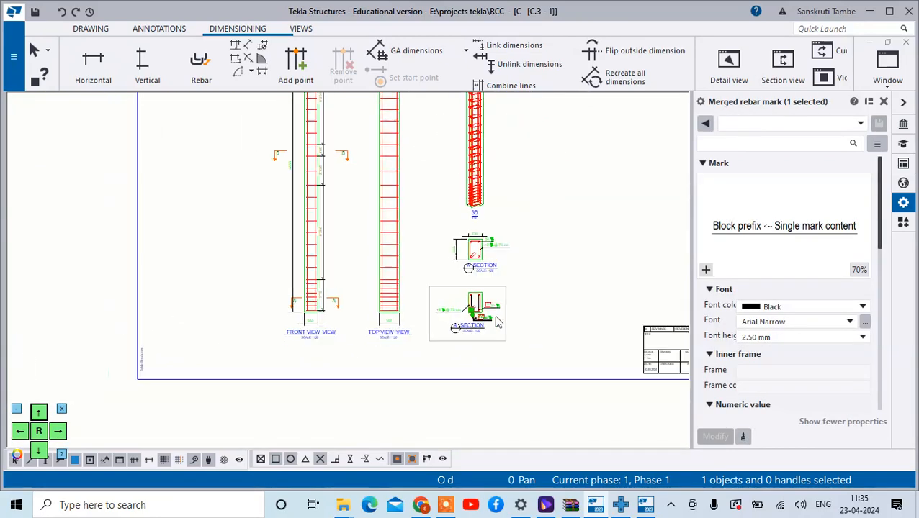
scroll(495, 323, down, 2)
scroll(391, 295, up, 5)
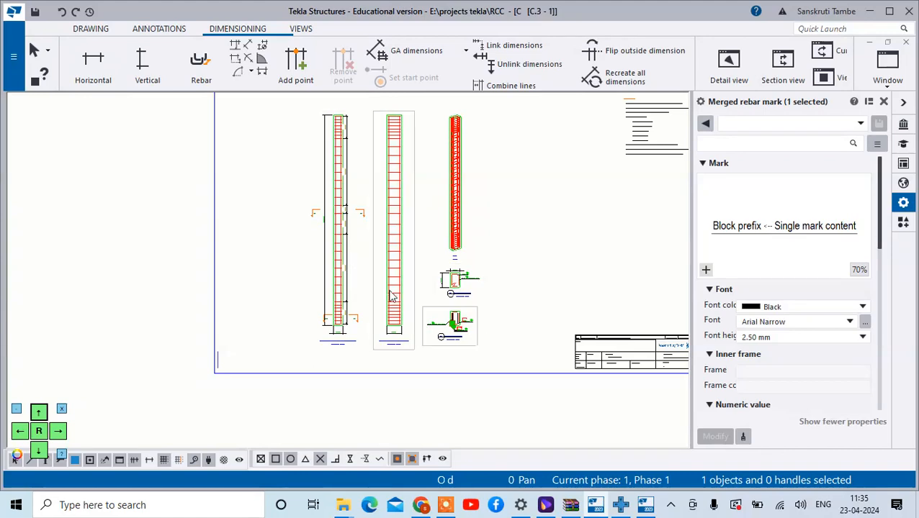
scroll(391, 295, down, 2)
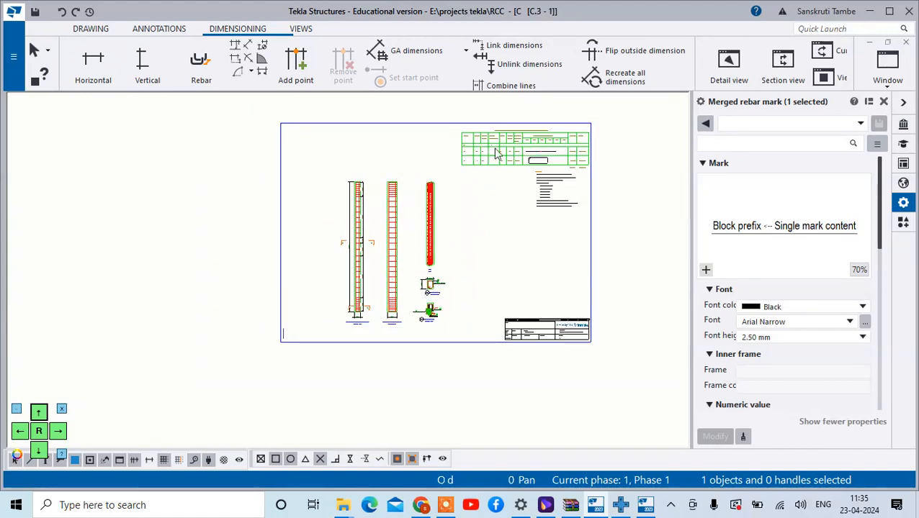
scroll(482, 149, up, 4)
scroll(403, 158, down, 2)
scroll(367, 165, up, 3)
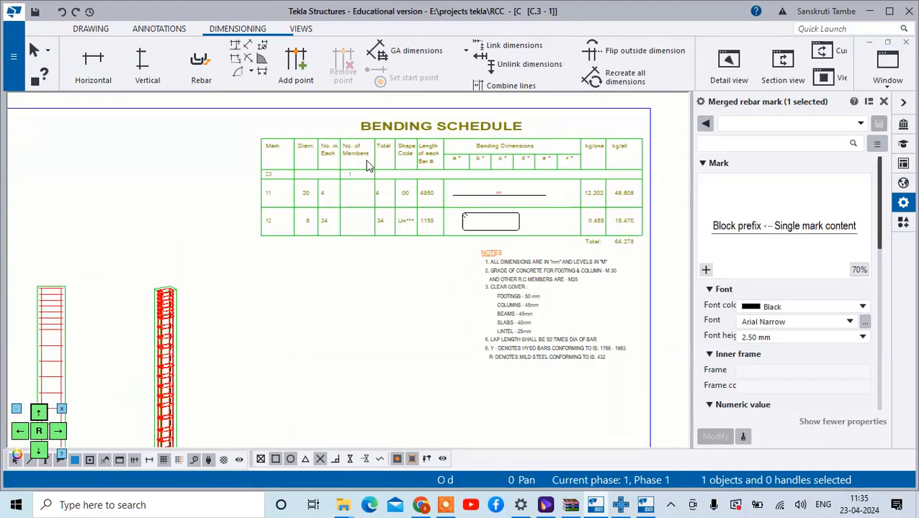
scroll(371, 154, up, 1)
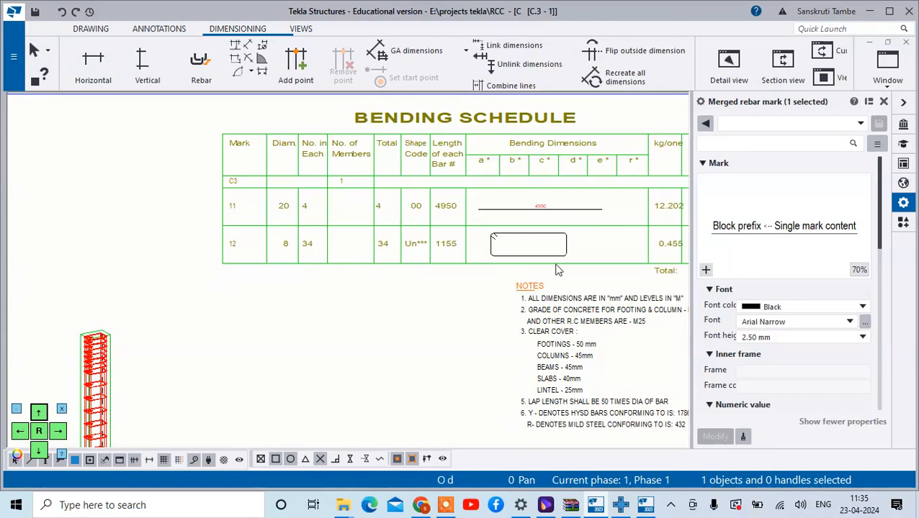
scroll(455, 257, down, 2)
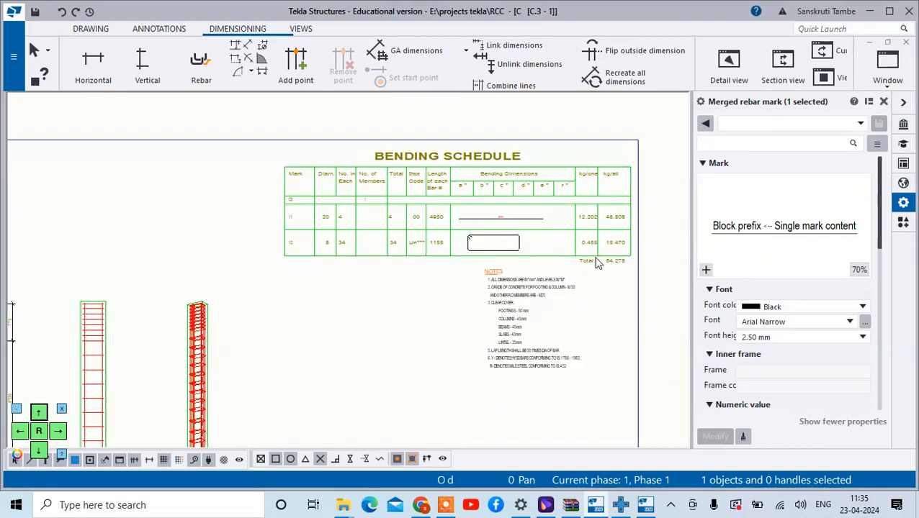
scroll(596, 264, up, 1)
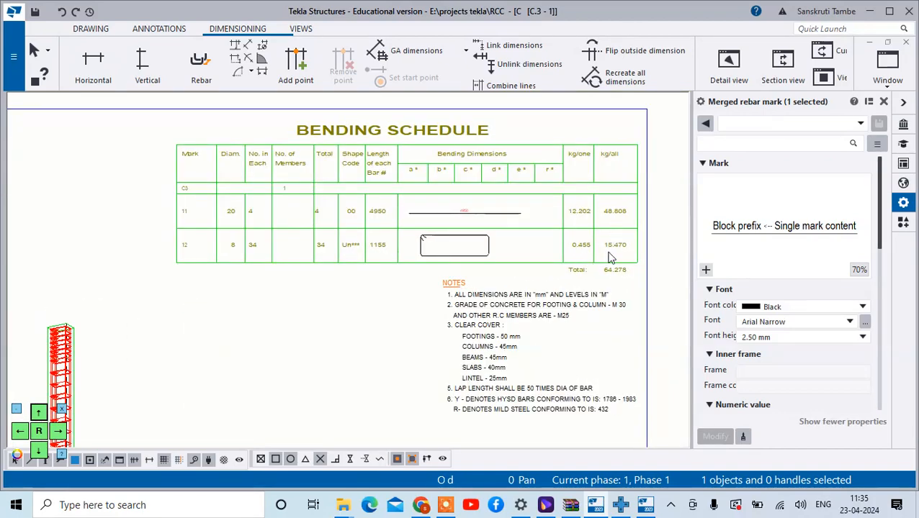
scroll(511, 241, down, 2)
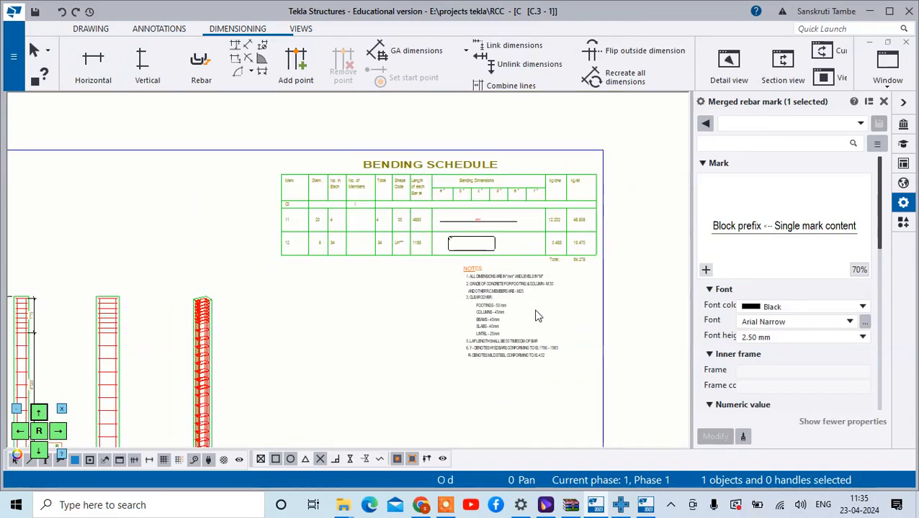
scroll(426, 232, up, 2)
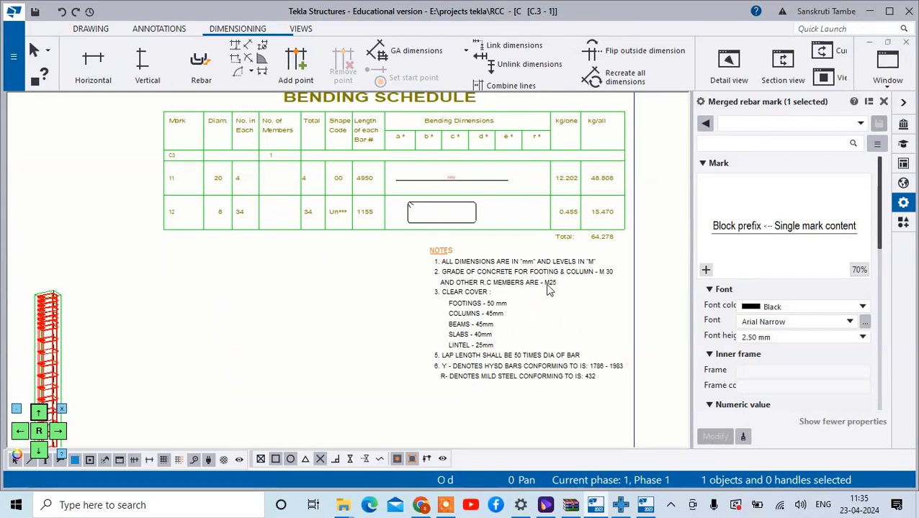
scroll(548, 288, down, 5)
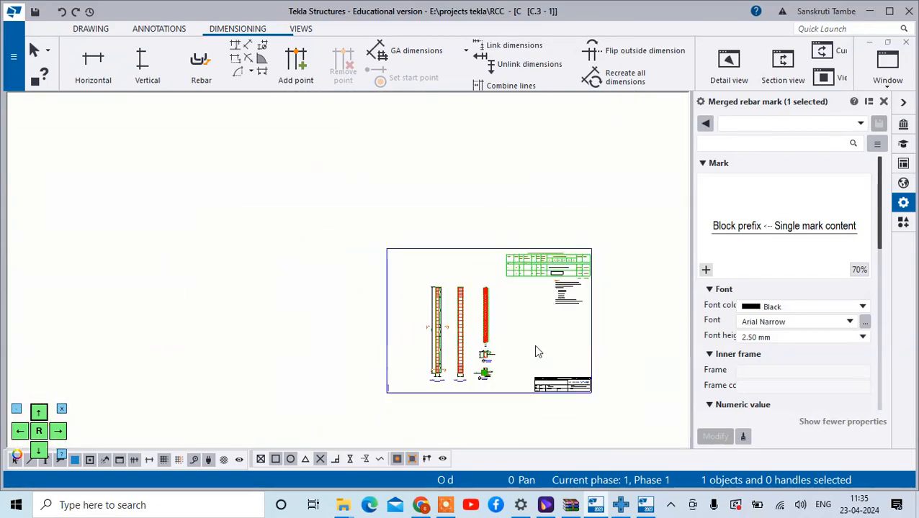
- Save and close the column's fabrication drawing and return to the 3D model view
scroll(529, 395, up, 3)
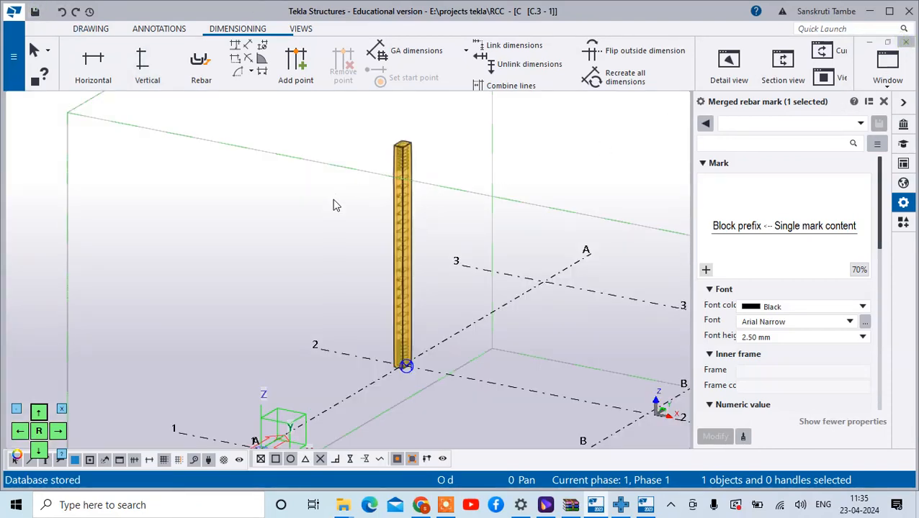
click(483, 238)
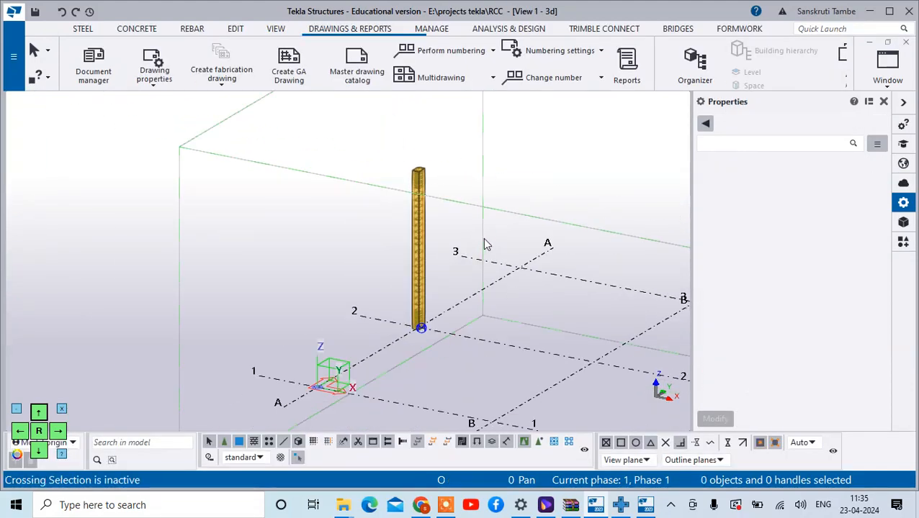